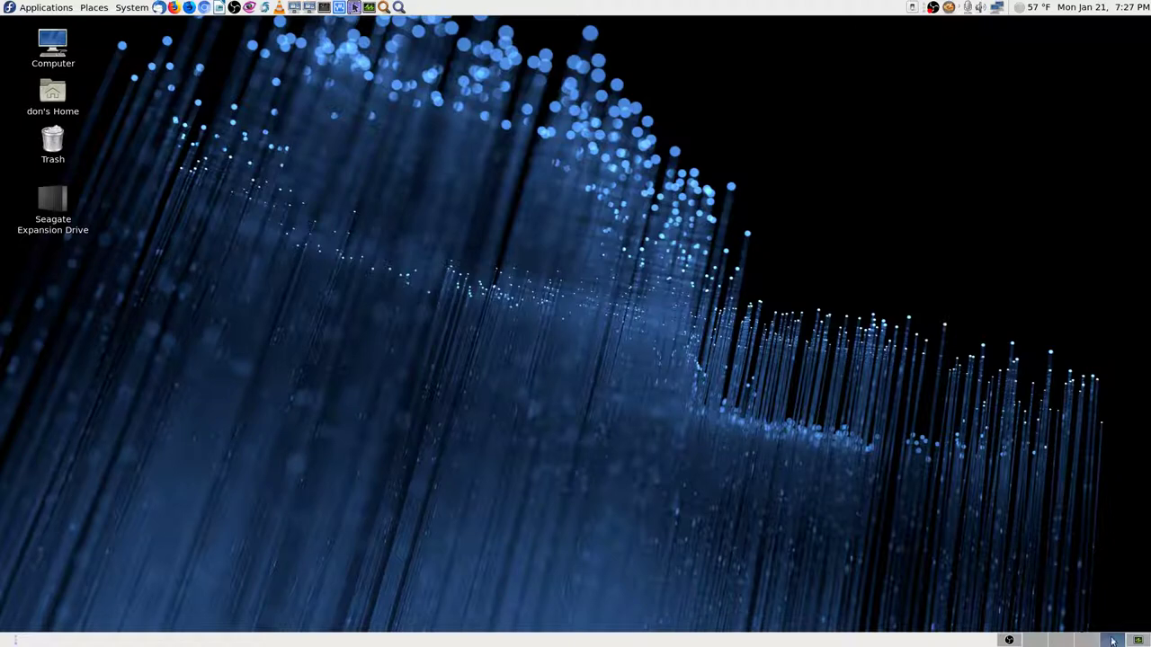
- Connect to the remote desktop at 192.168.0.153 over VNC in Remote Desktop Viewer, entering the VNC password
click(321, 9)
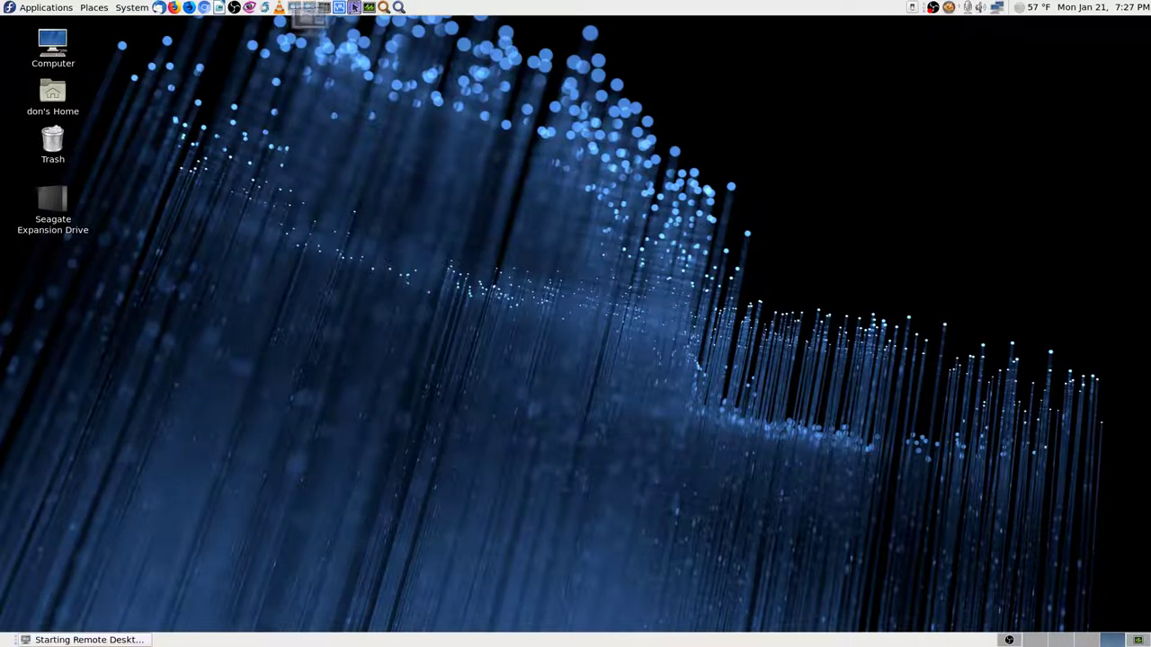
click(48, 60)
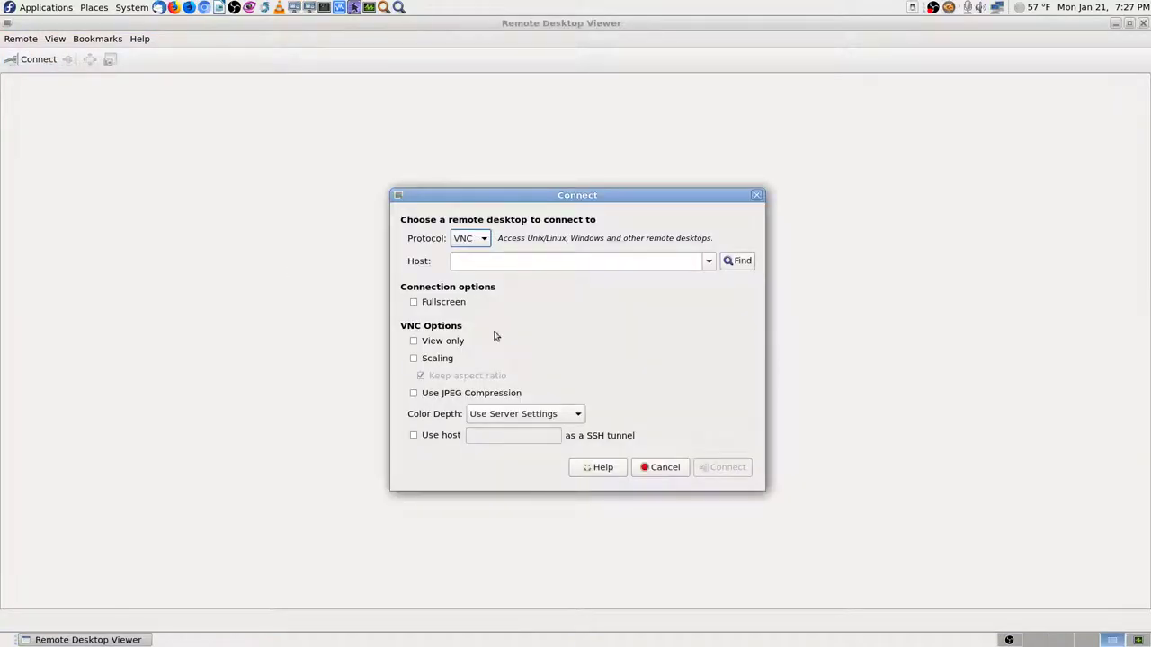
click(708, 262)
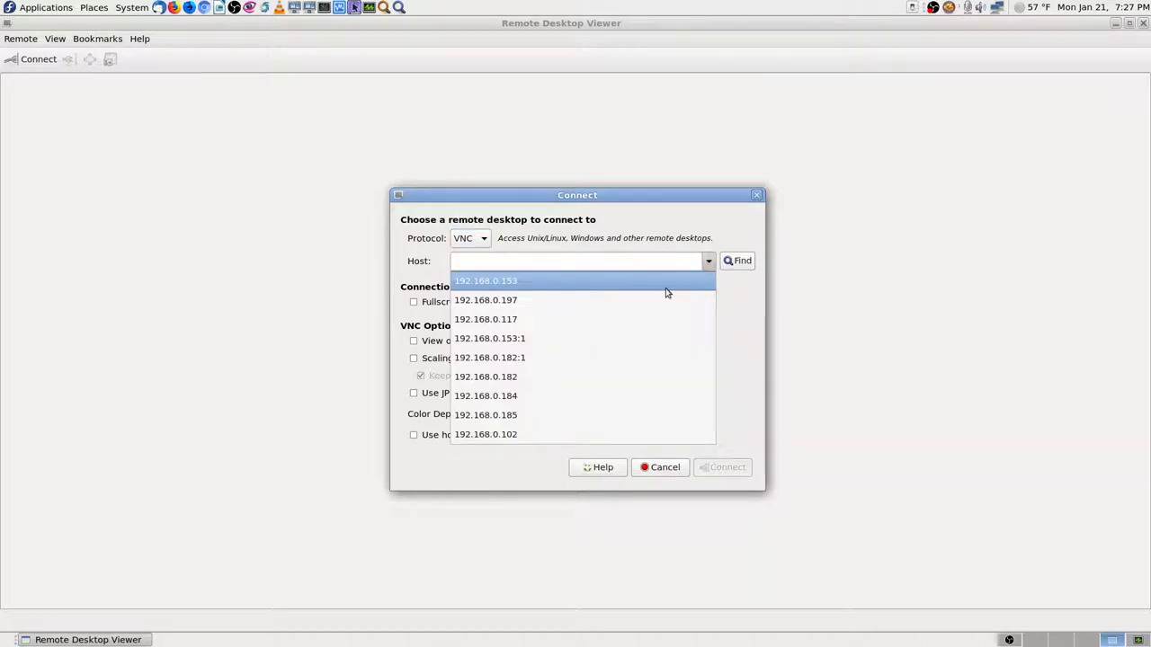
click(667, 286)
click(724, 468)
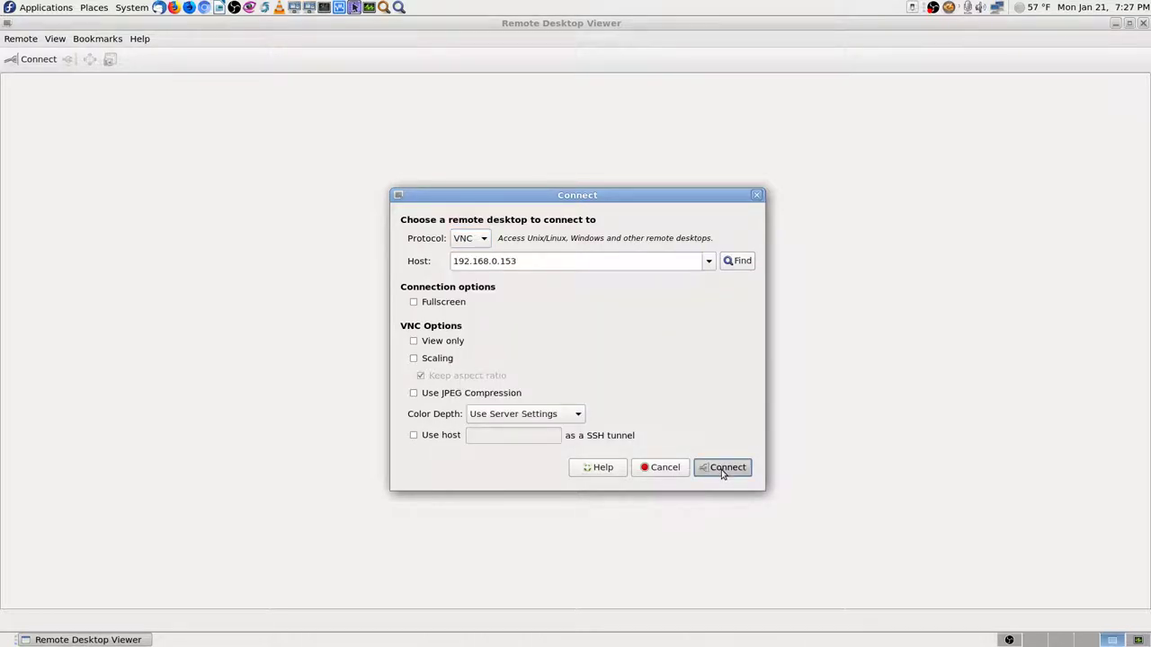
text(****)
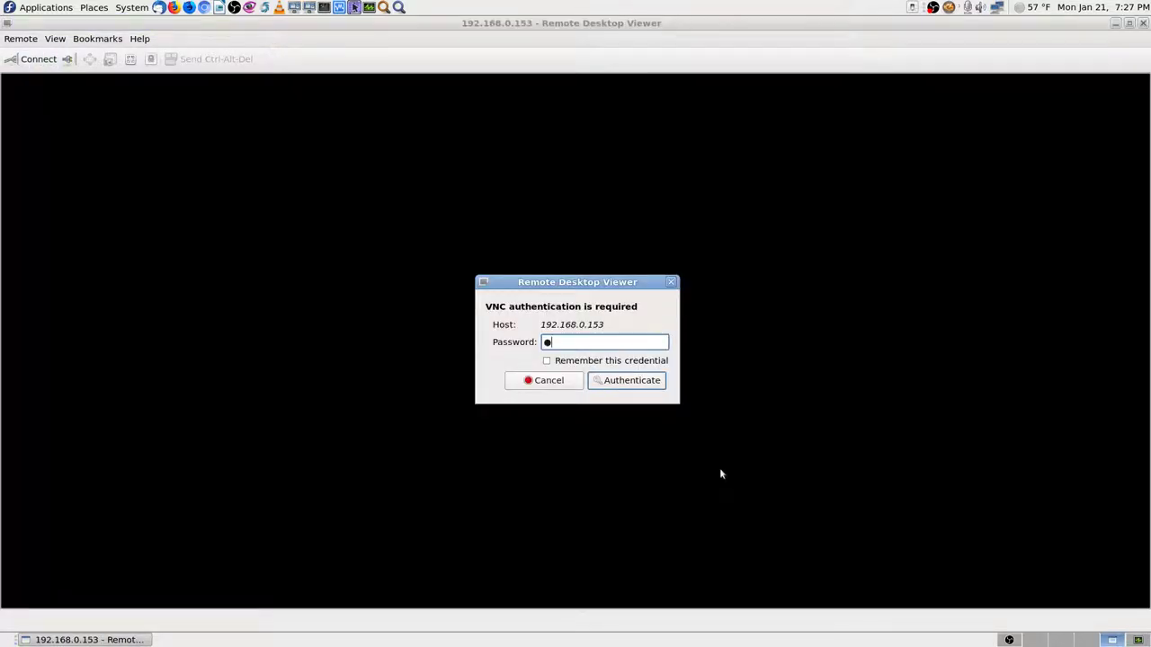
text(***)
key(Return)
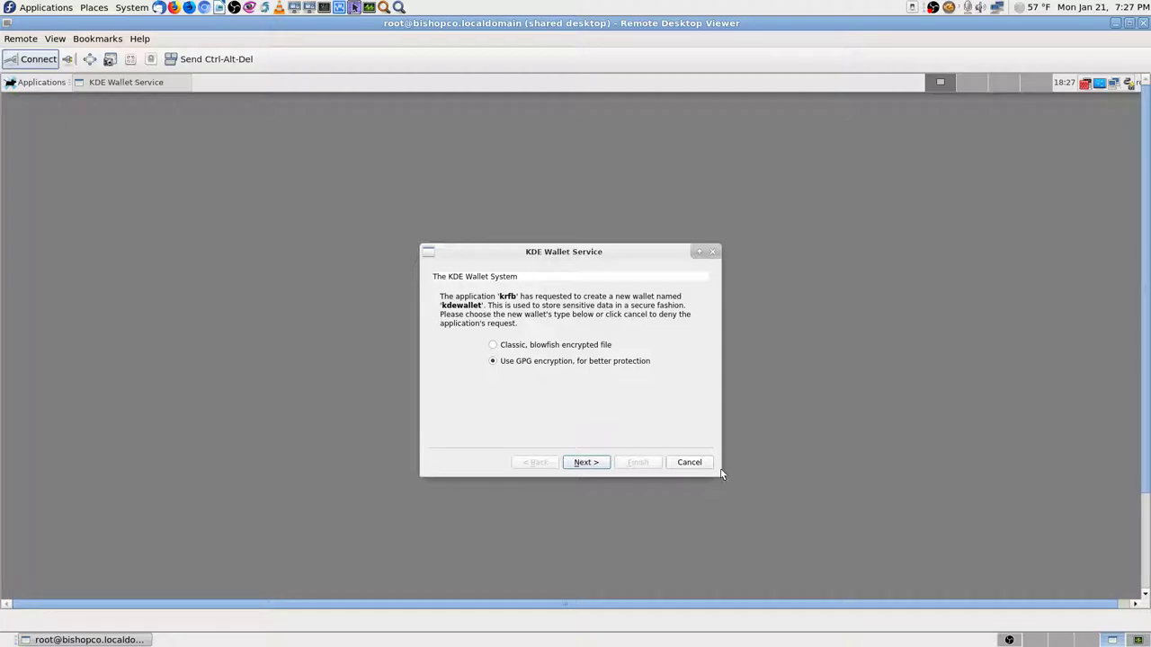
- Show the remote desktop in full screen and cancel the KDE Wallet creation request
key(F11)
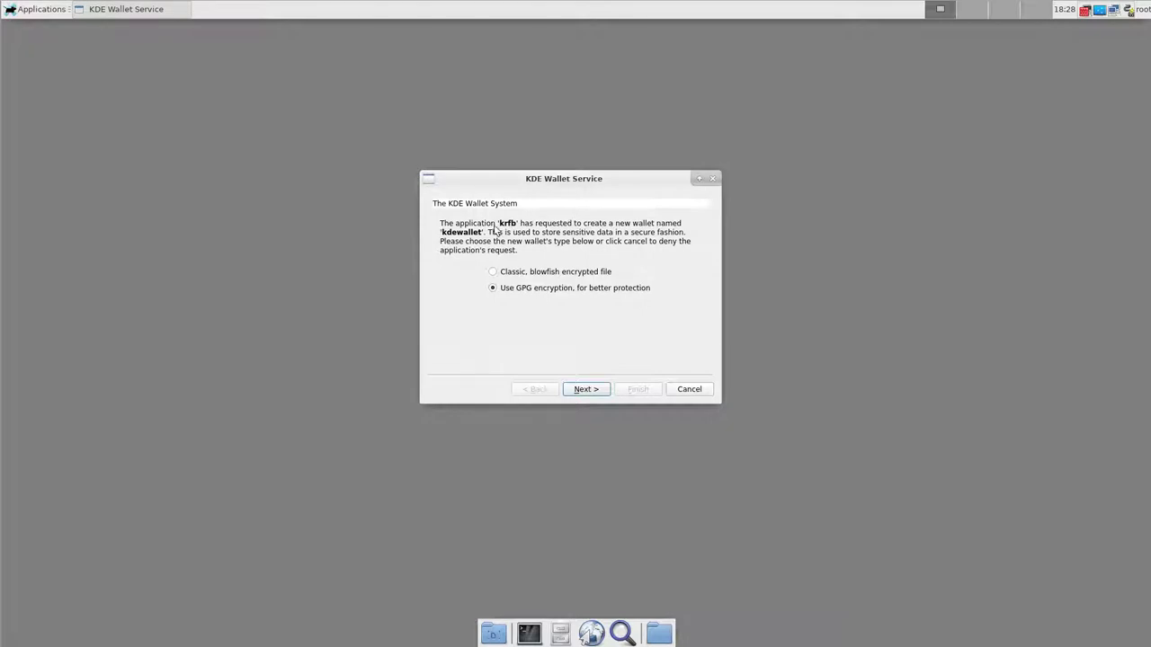
click(697, 392)
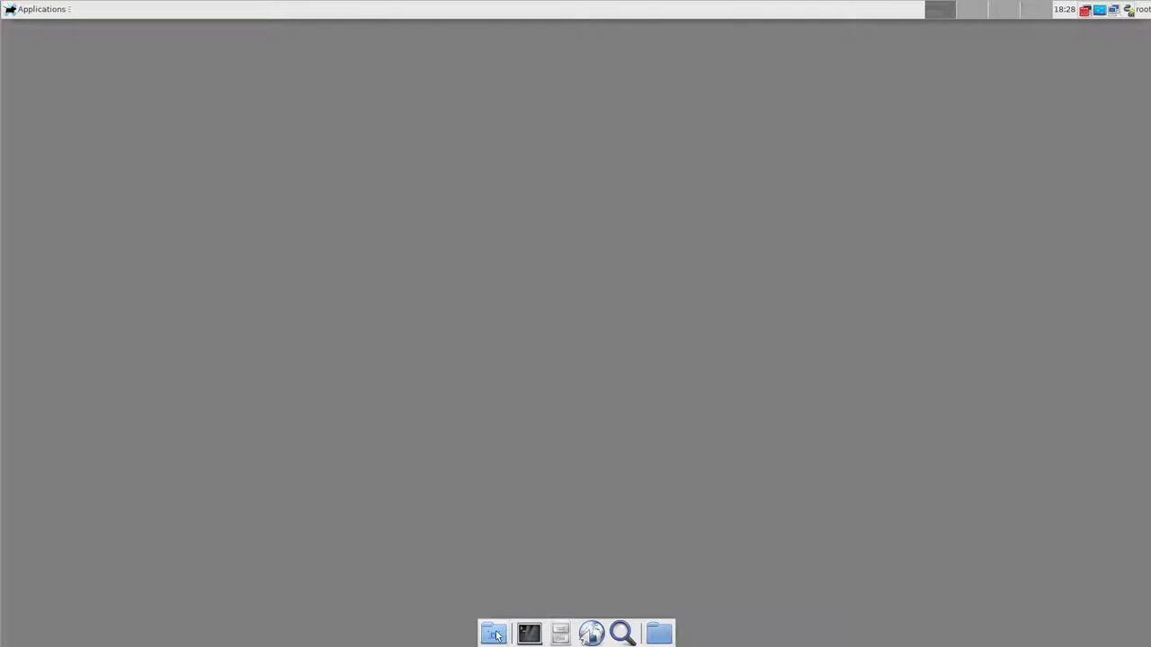
- Look at the root home folder in the file manager and close the file manager
click(670, 636)
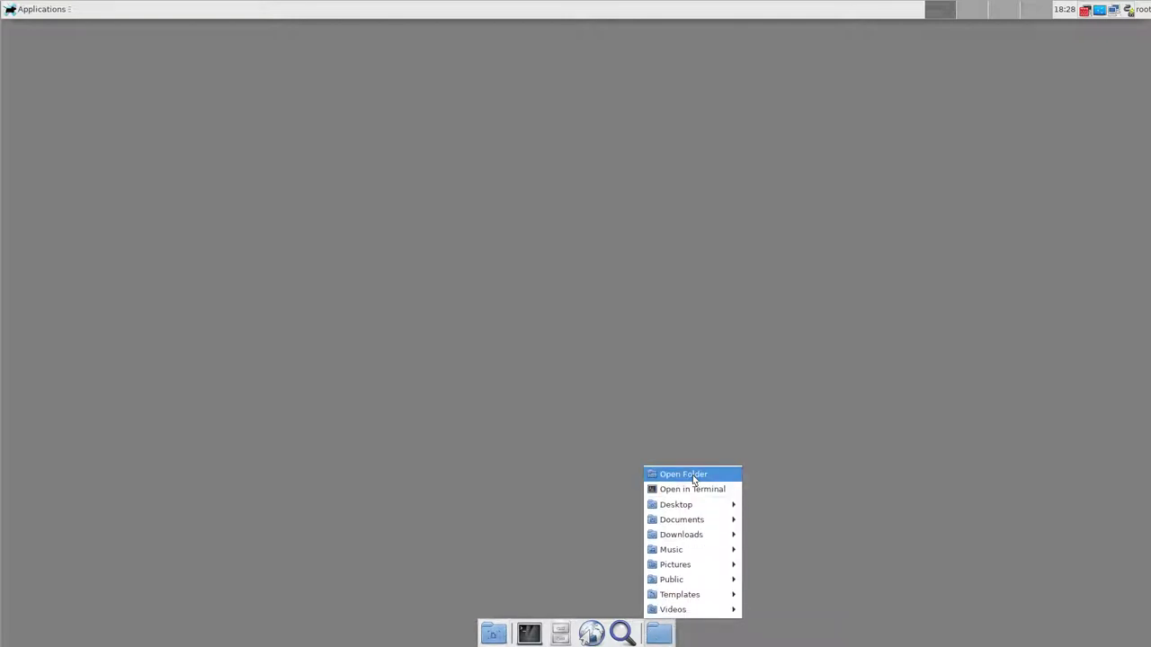
click(457, 410)
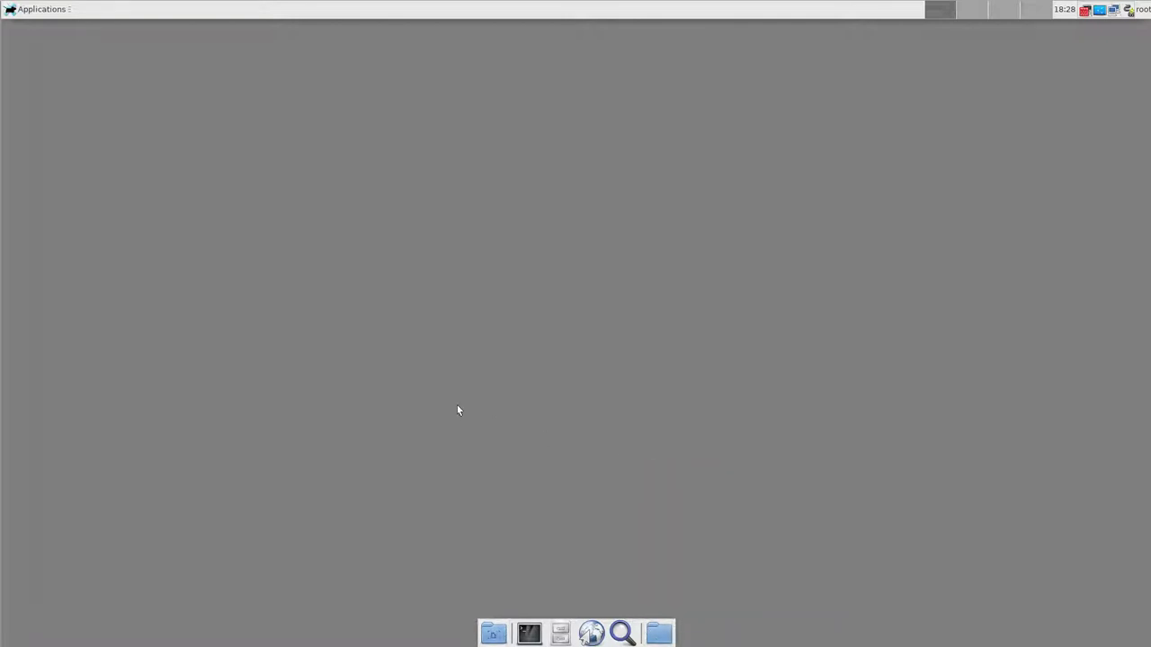
click(559, 635)
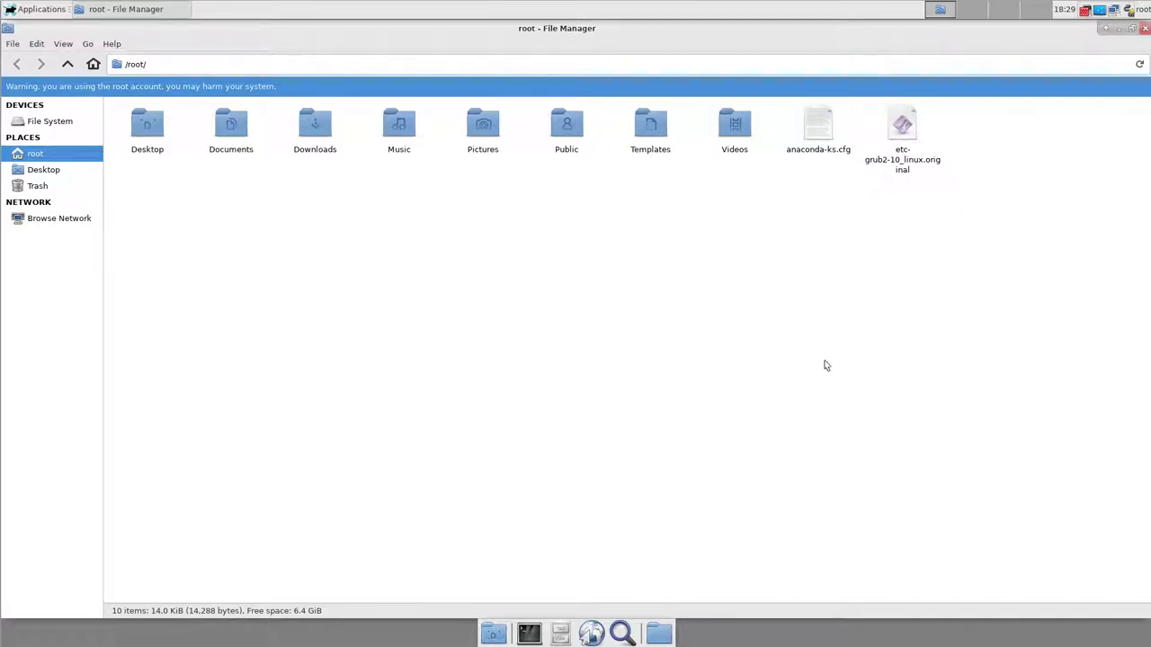
key(ctrl+q)
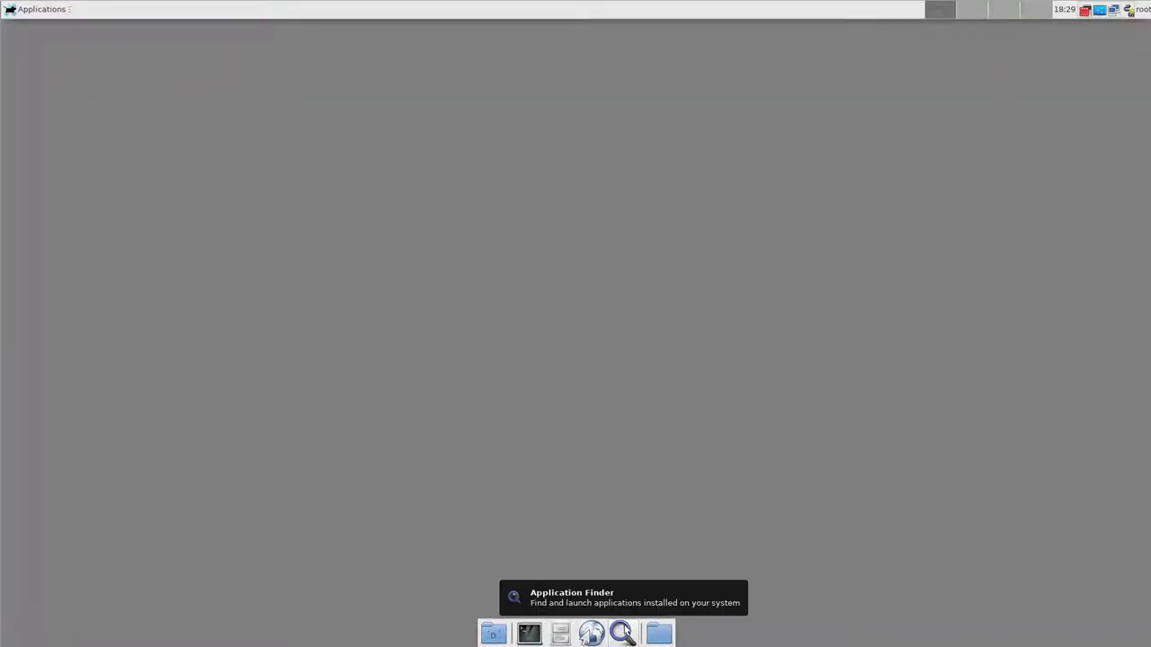
- Search the Application Finder for "log" and launch Logs in a maximized window
click(621, 631)
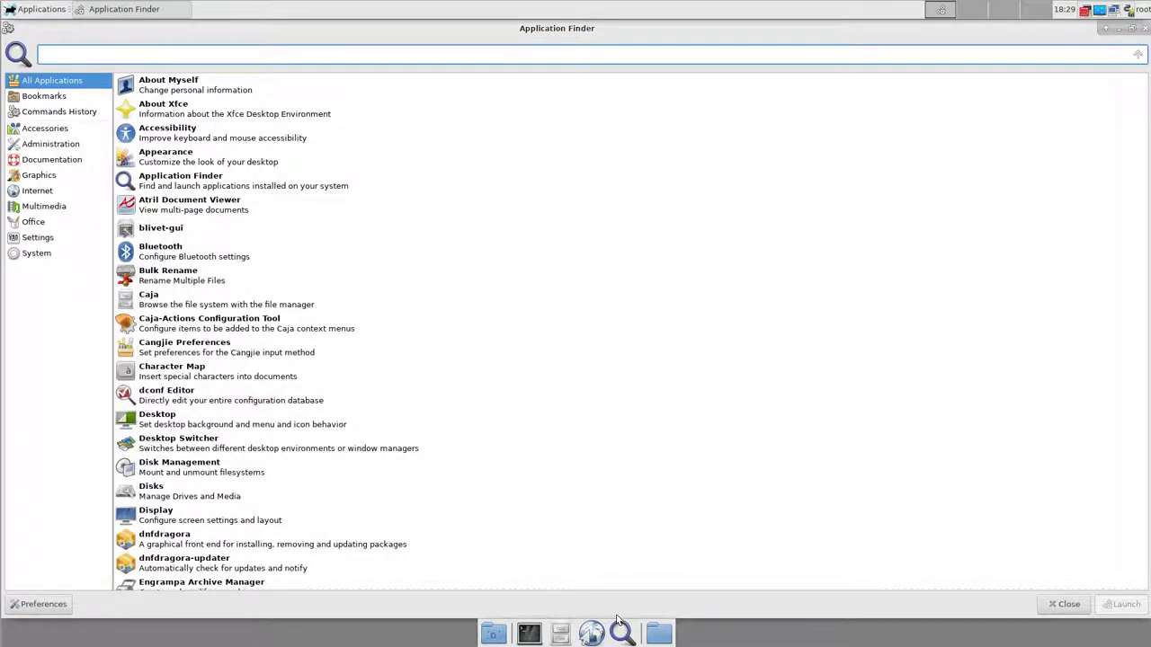
text(log)
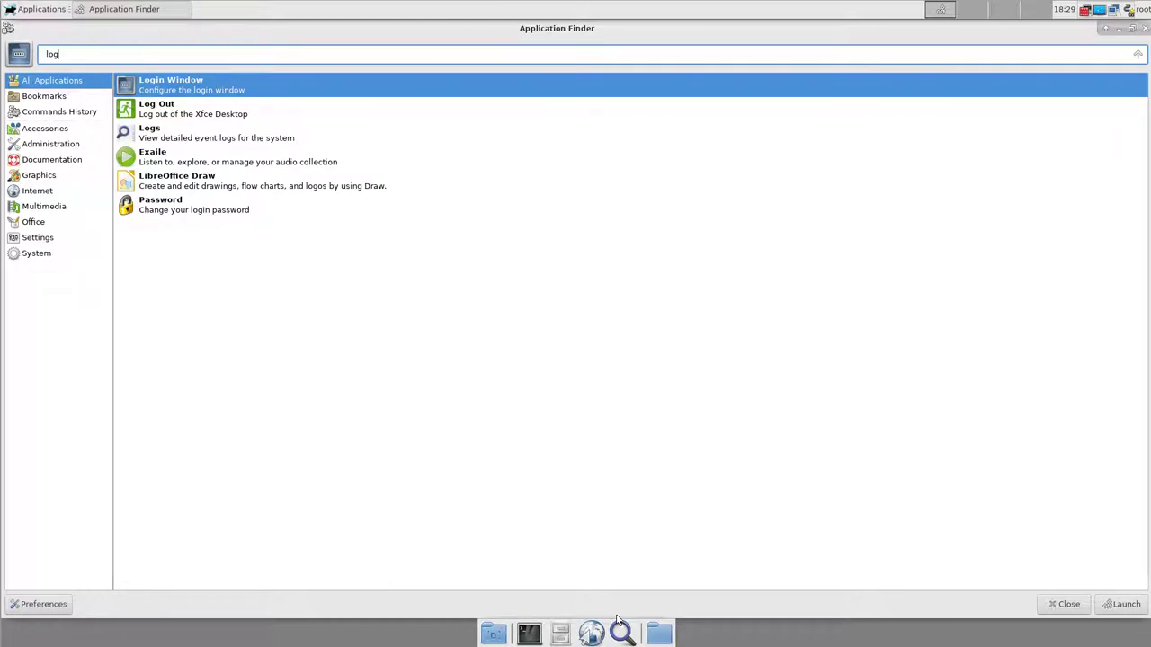
key(Down)
key(Down)
key(Down)
key(Down)
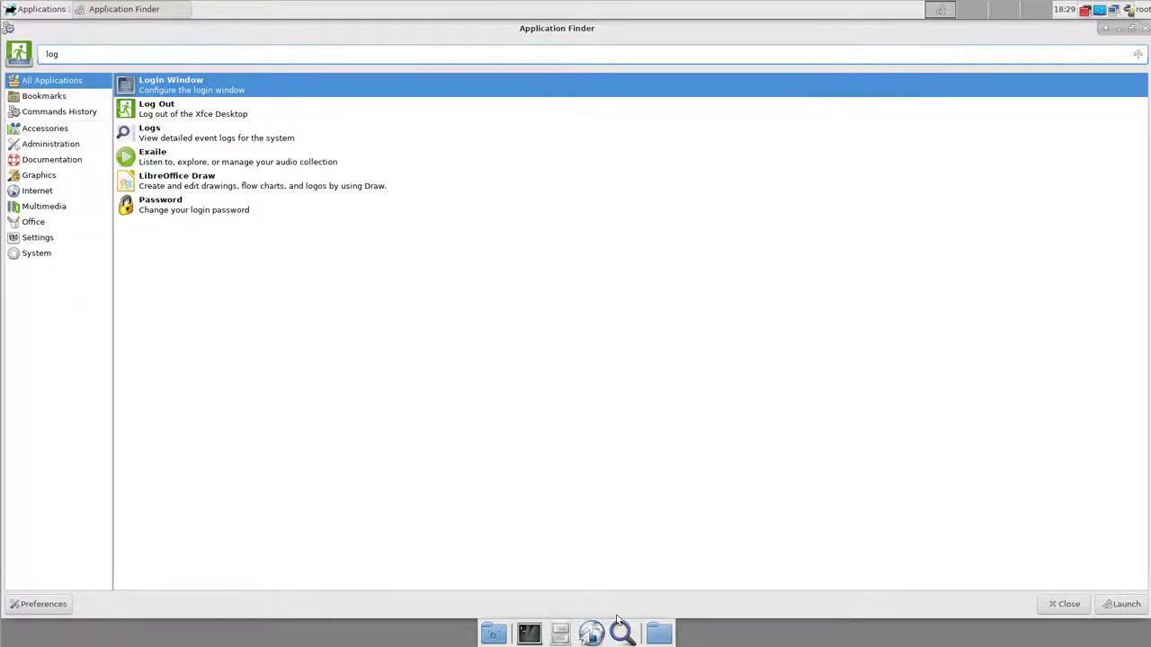
key(Up)
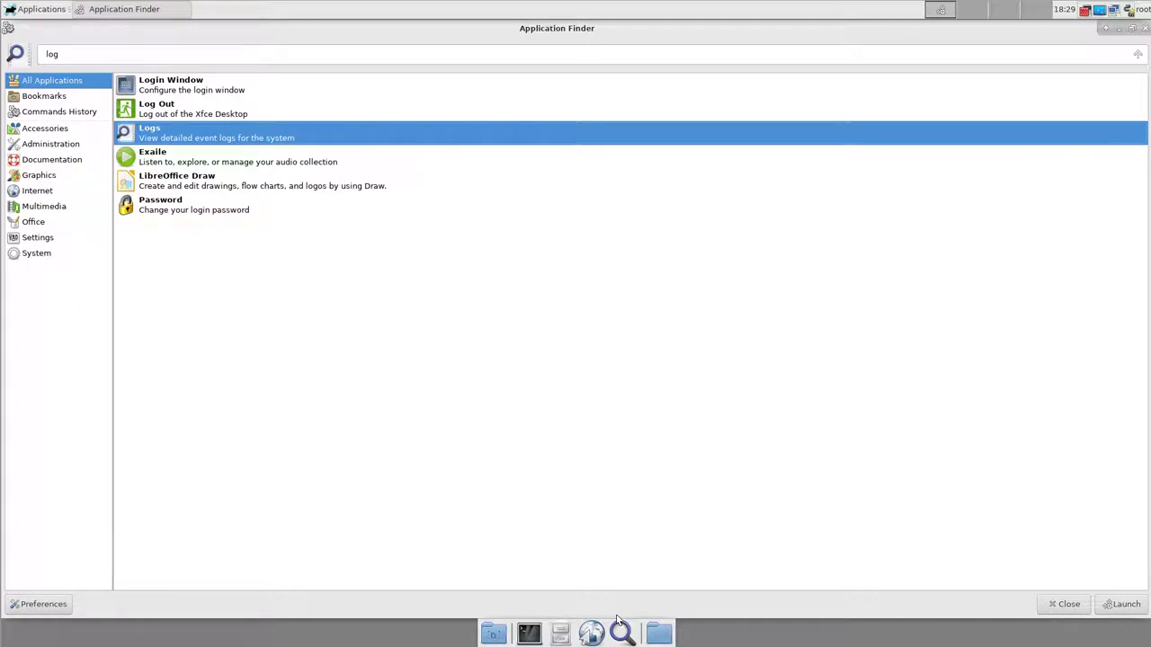
key(Return)
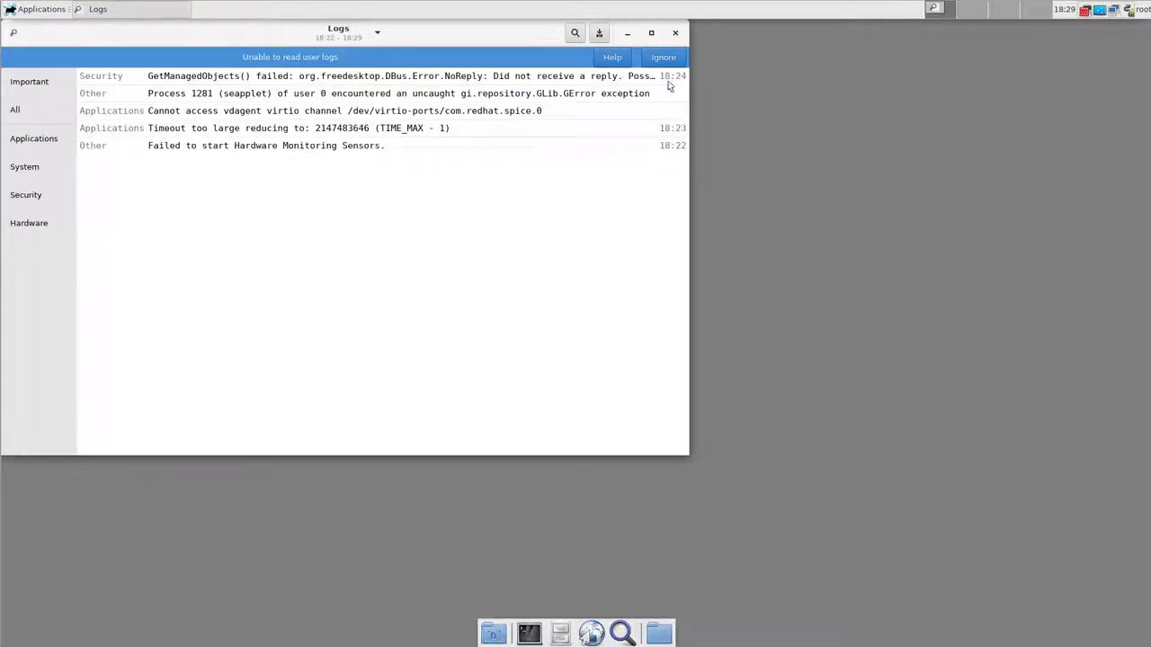
click(652, 35)
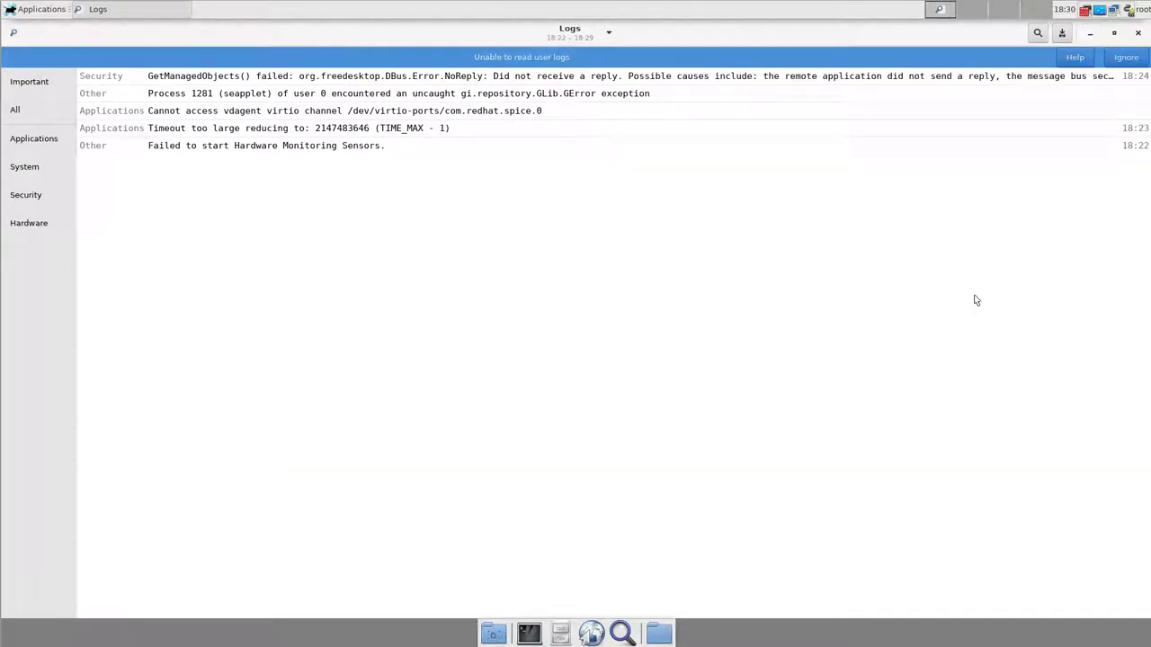
key(F11)
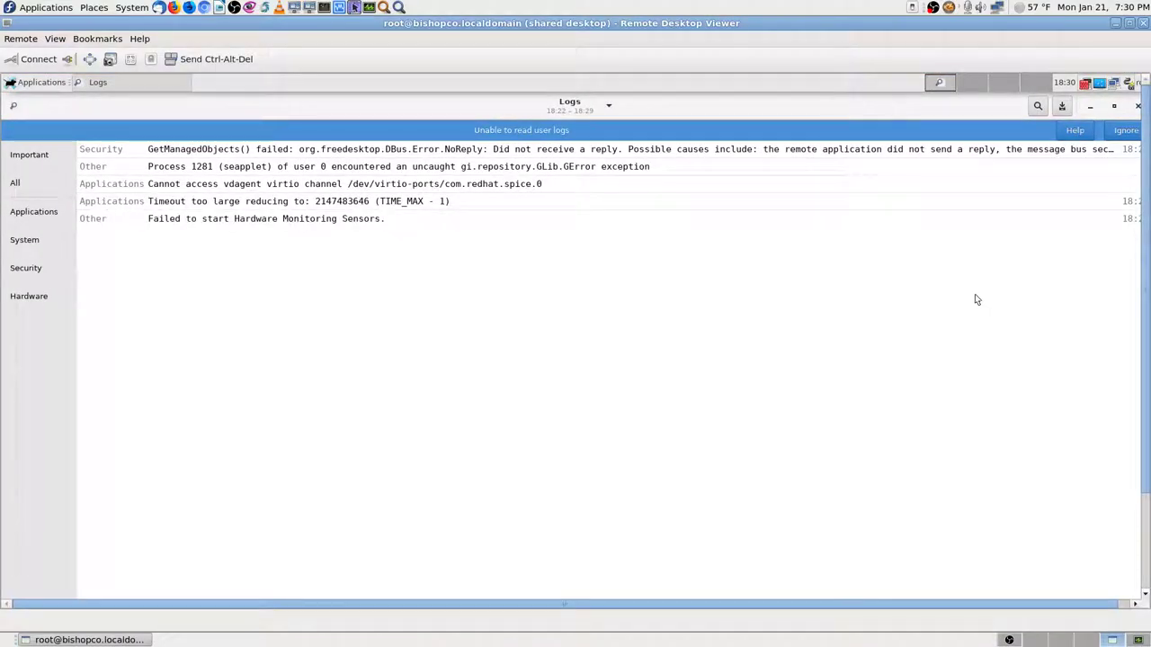
click(1011, 640)
click(1009, 640)
key(F11)
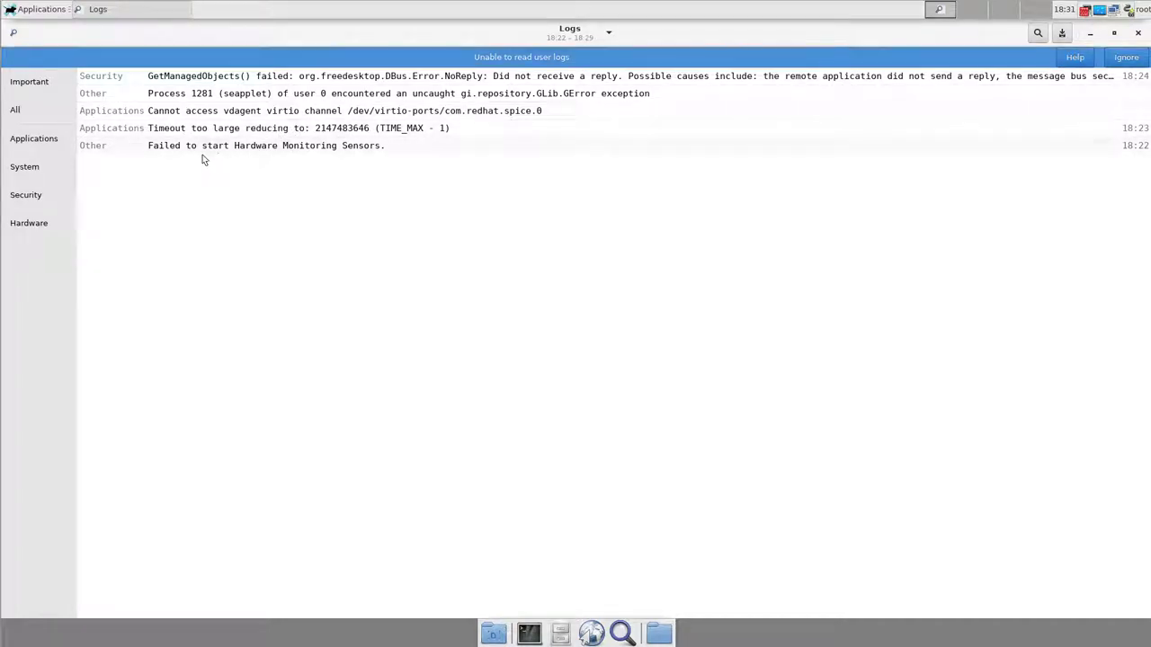
- Compare the log entries in the Important and All categories, ending on Important
click(358, 132)
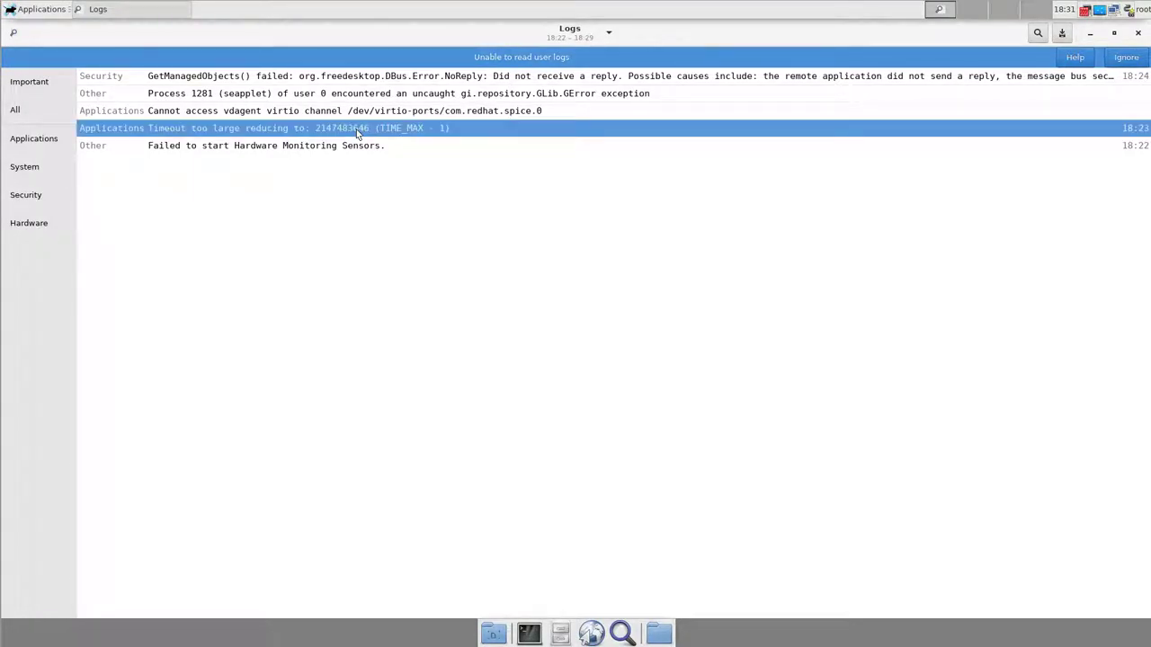
click(40, 86)
click(25, 84)
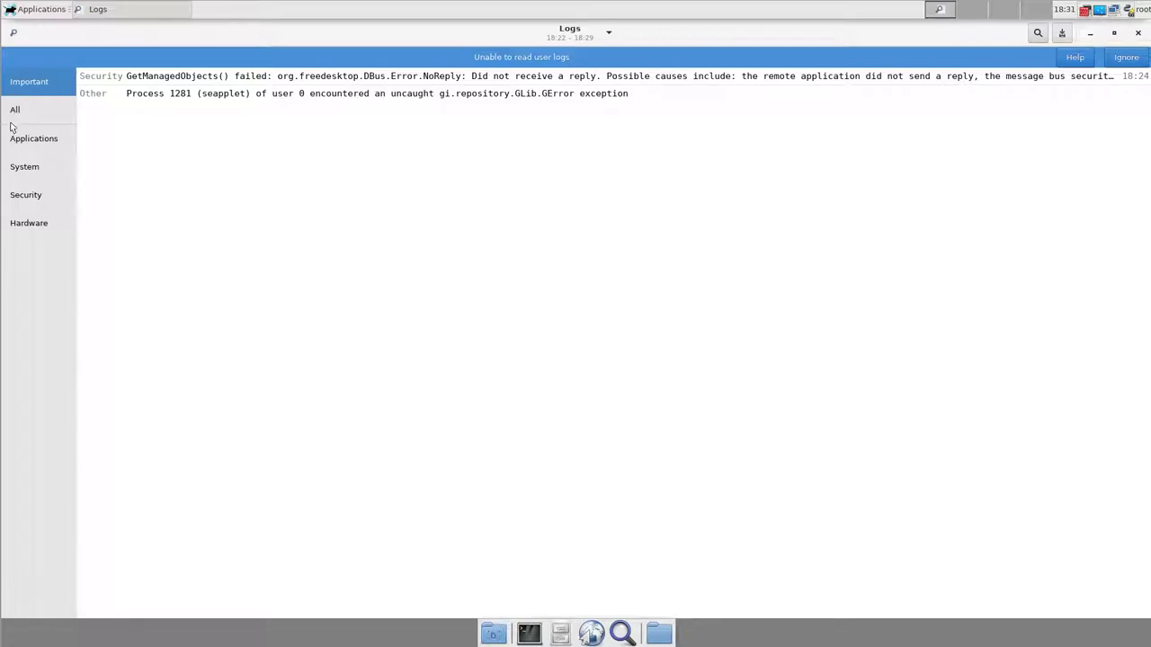
click(20, 108)
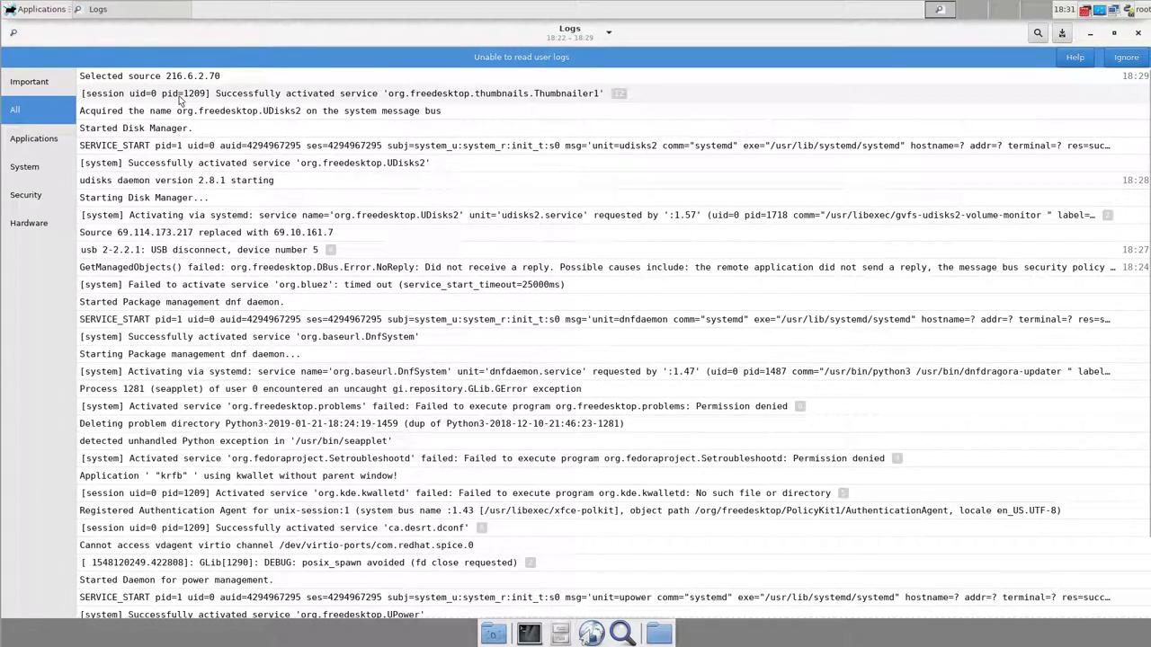
click(27, 82)
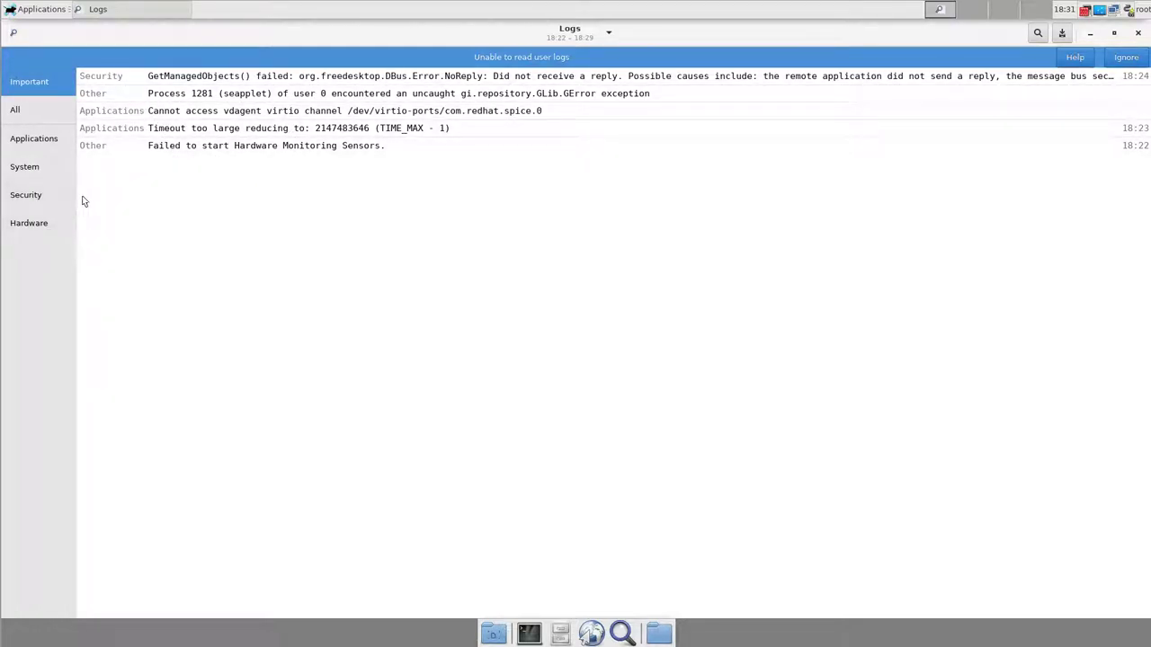
- Examine the Security category's log entries, going down through the older service and audit events
click(24, 197)
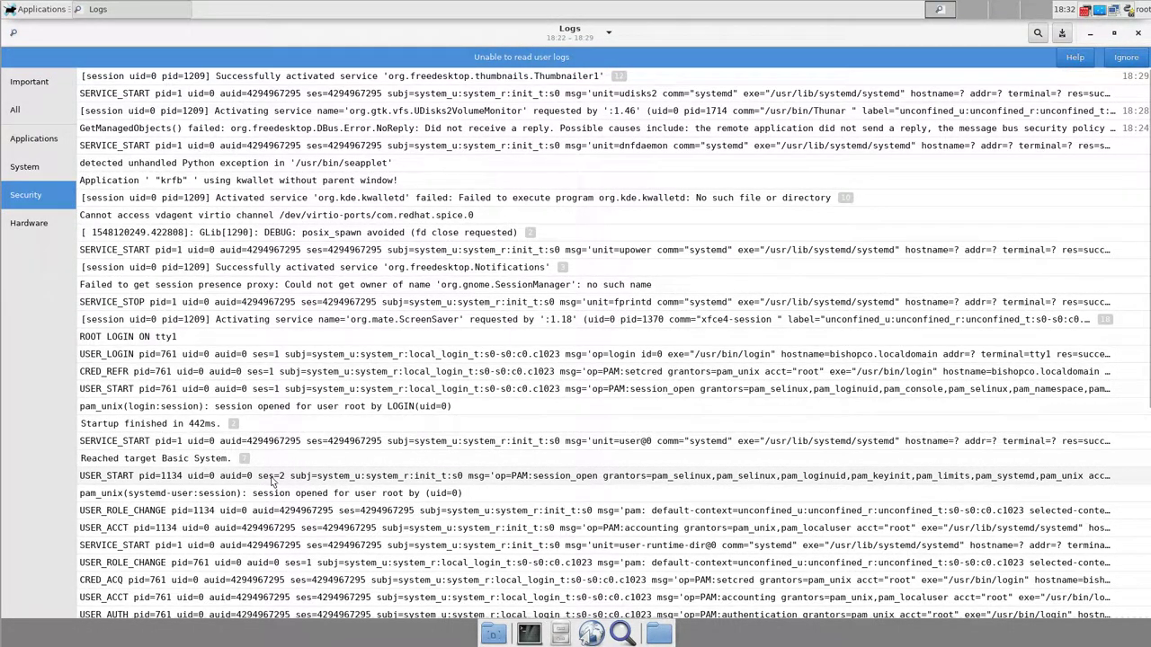
scroll(272, 481, down, 6)
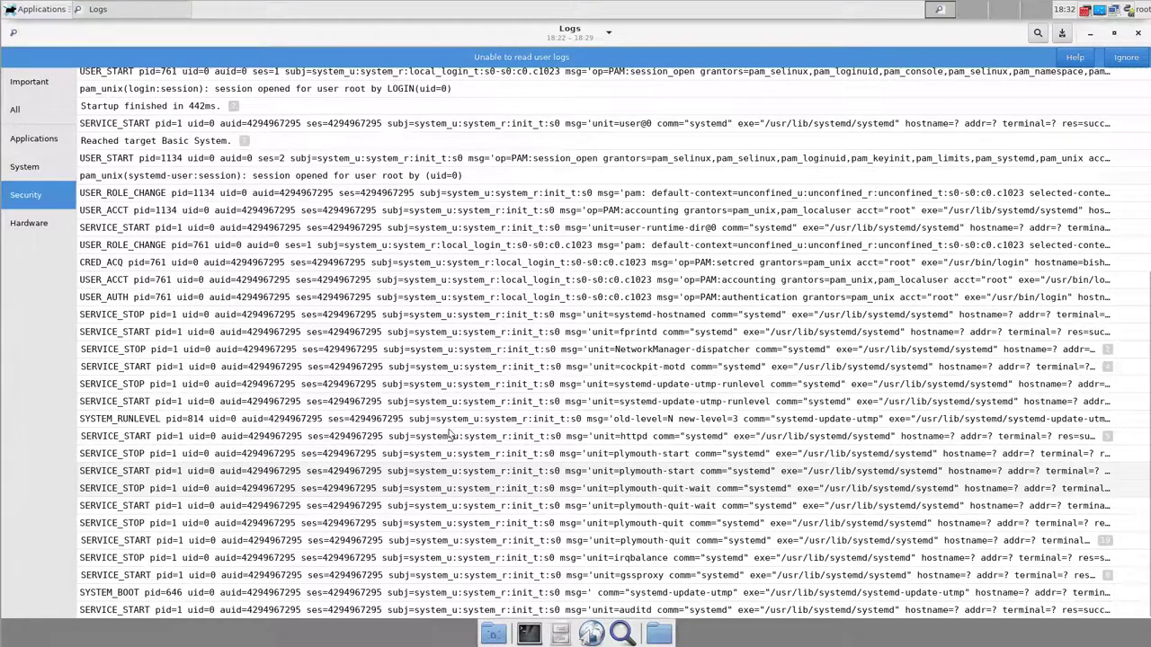
scroll(450, 434, down, 3)
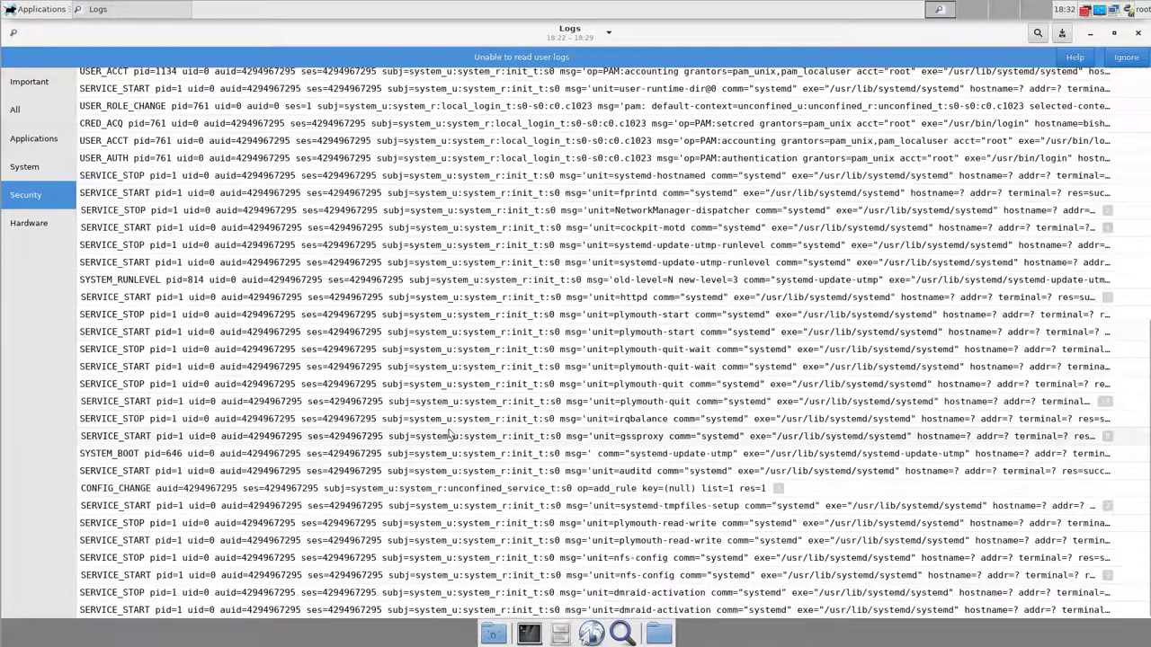
scroll(450, 434, down, 1)
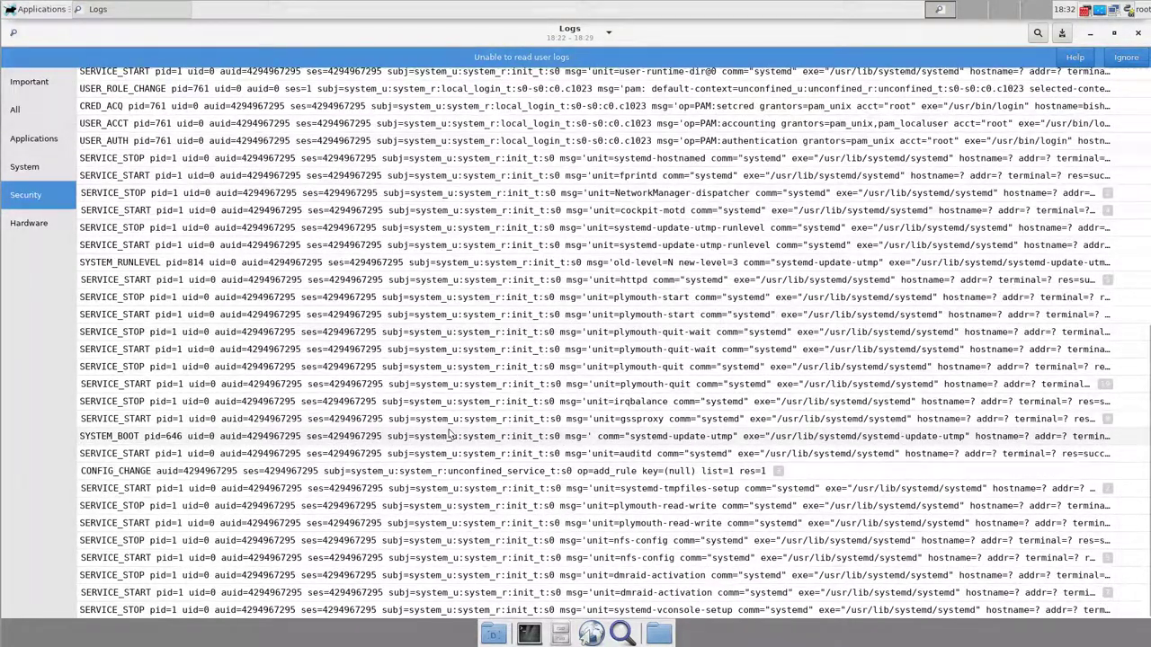
scroll(1149, 310, down, 5)
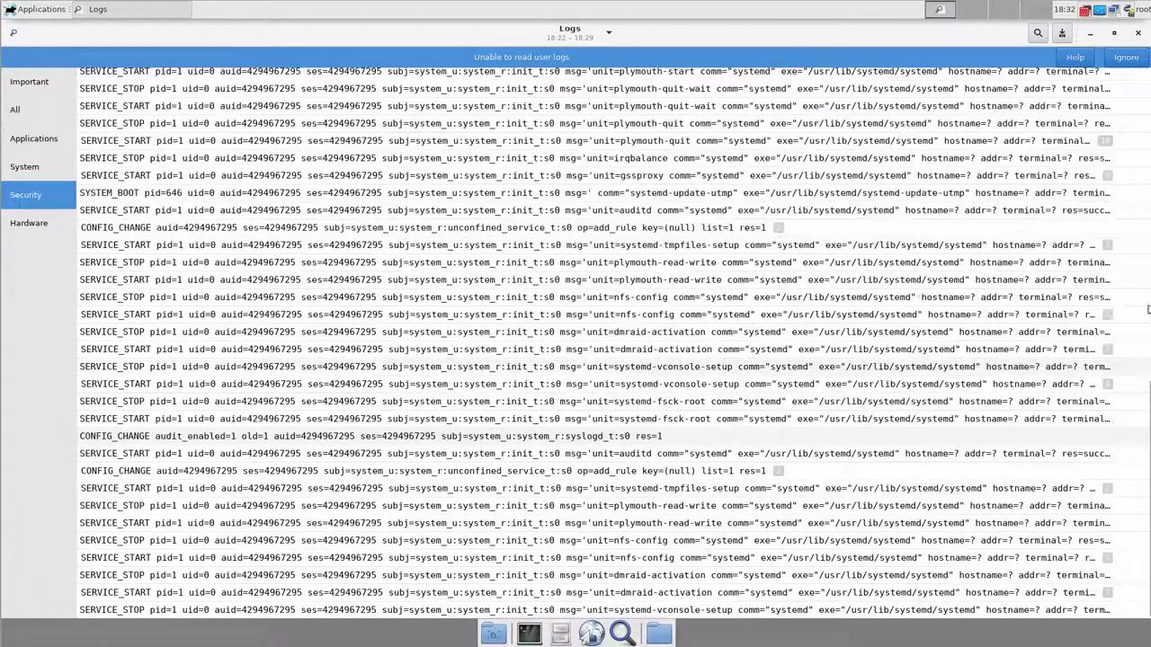
scroll(1143, 288, down, 2)
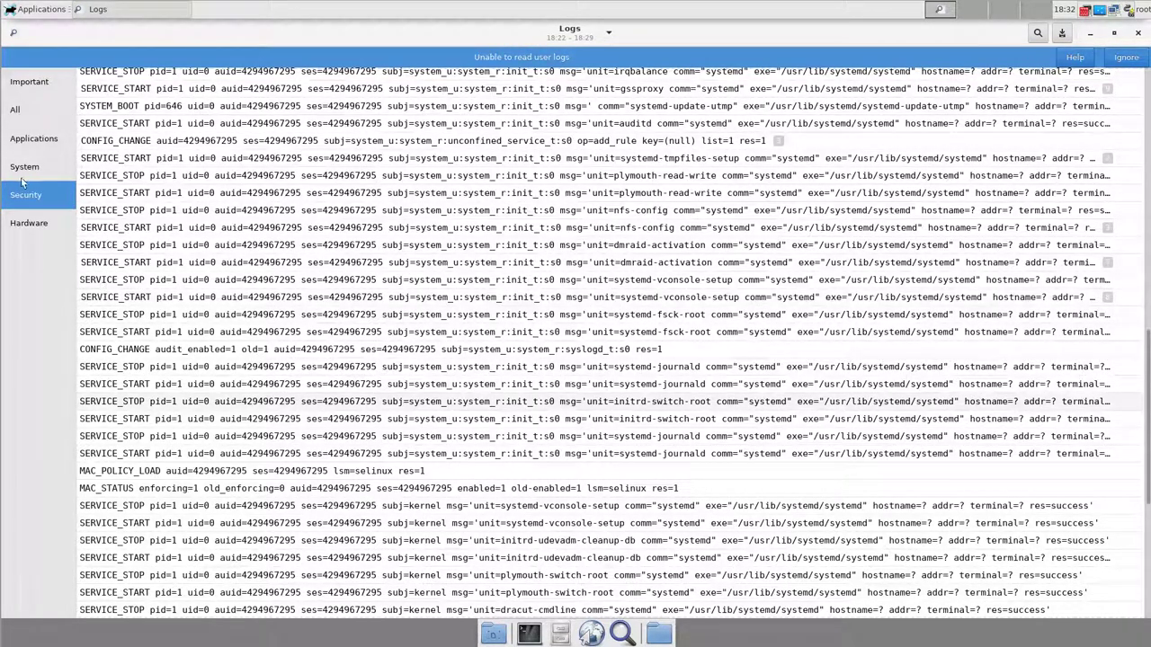
- View the Hardware category's log entries and return to the All category
click(29, 222)
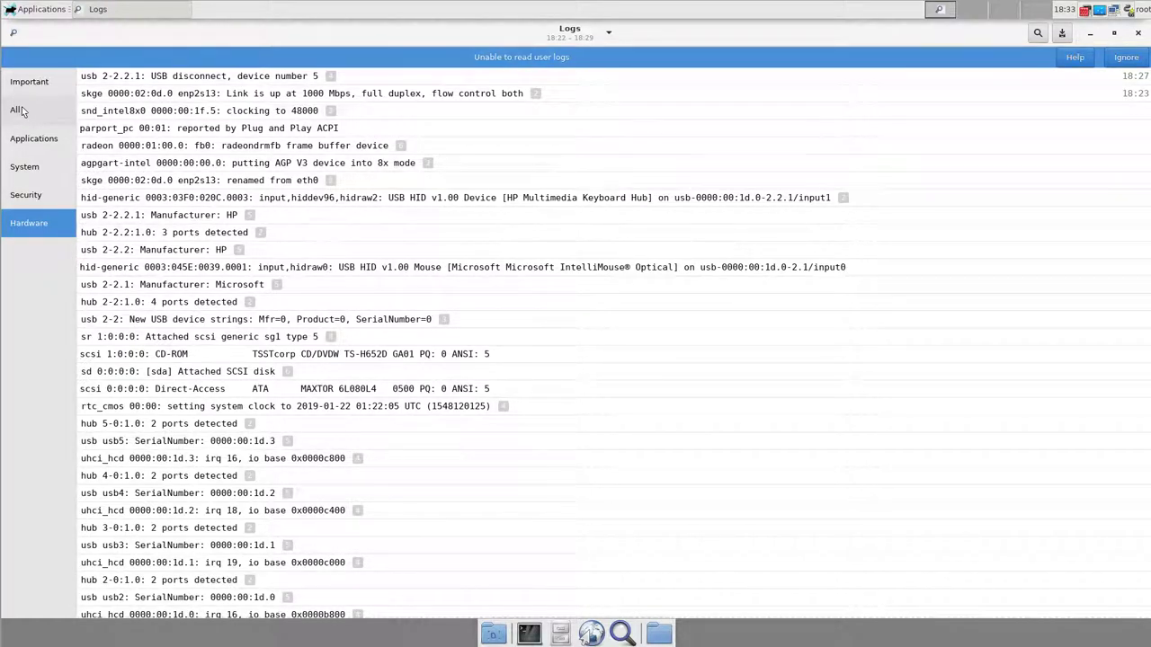
click(22, 112)
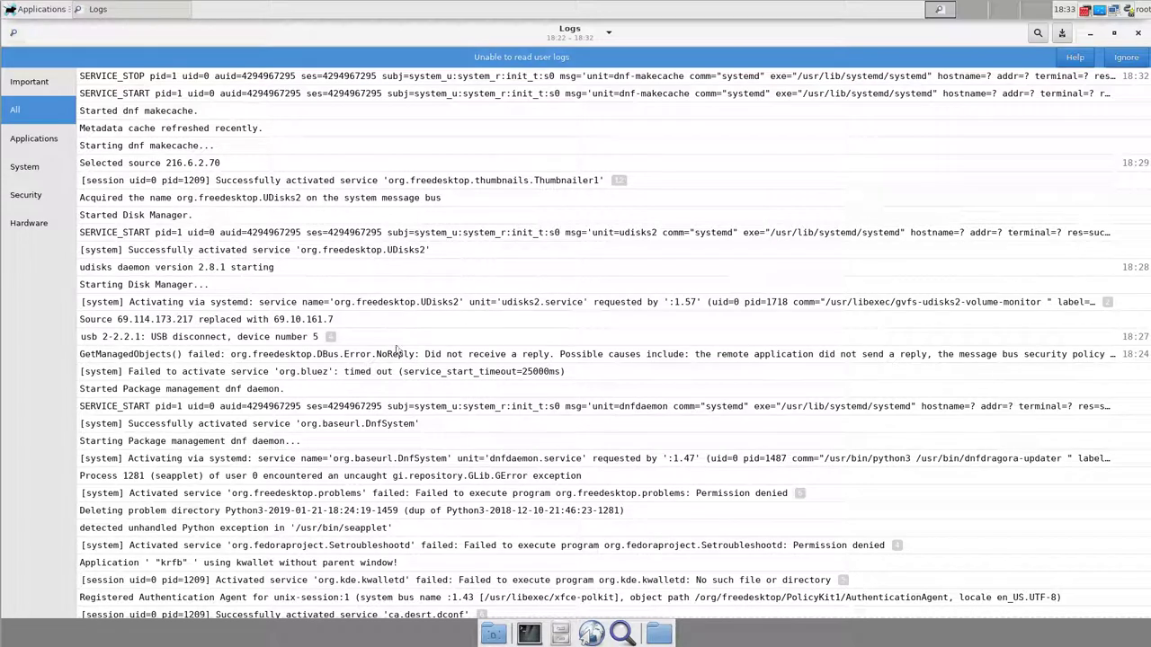
- Keep the Logs window maximized and open the search field for the All category
double_click(15, 35)
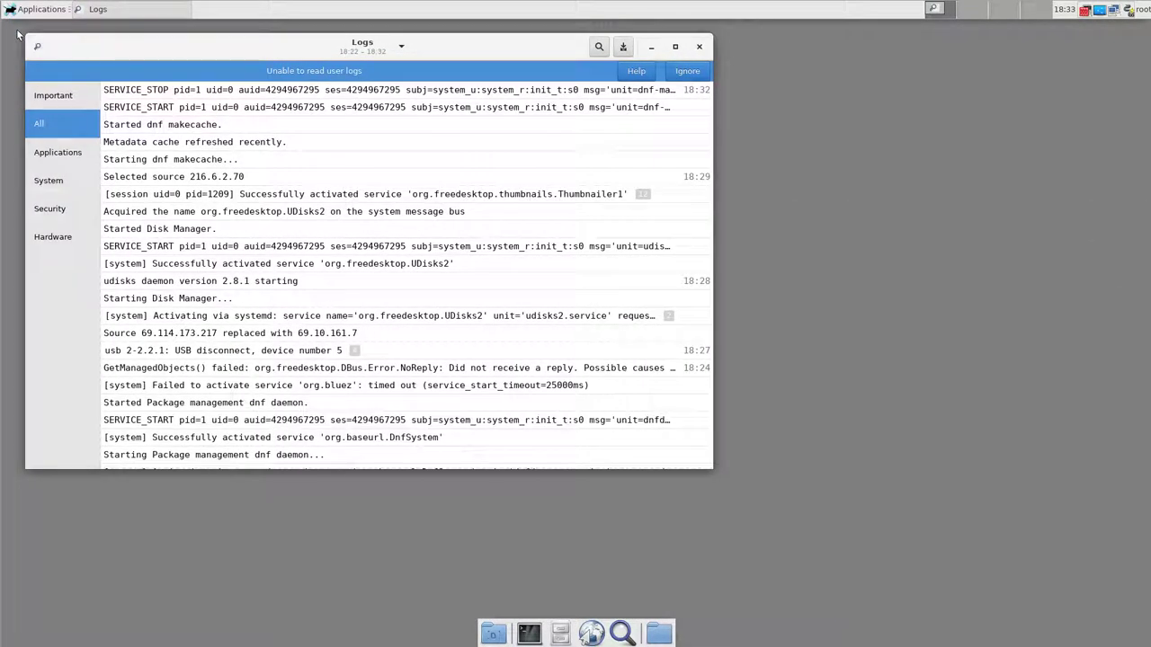
click(674, 48)
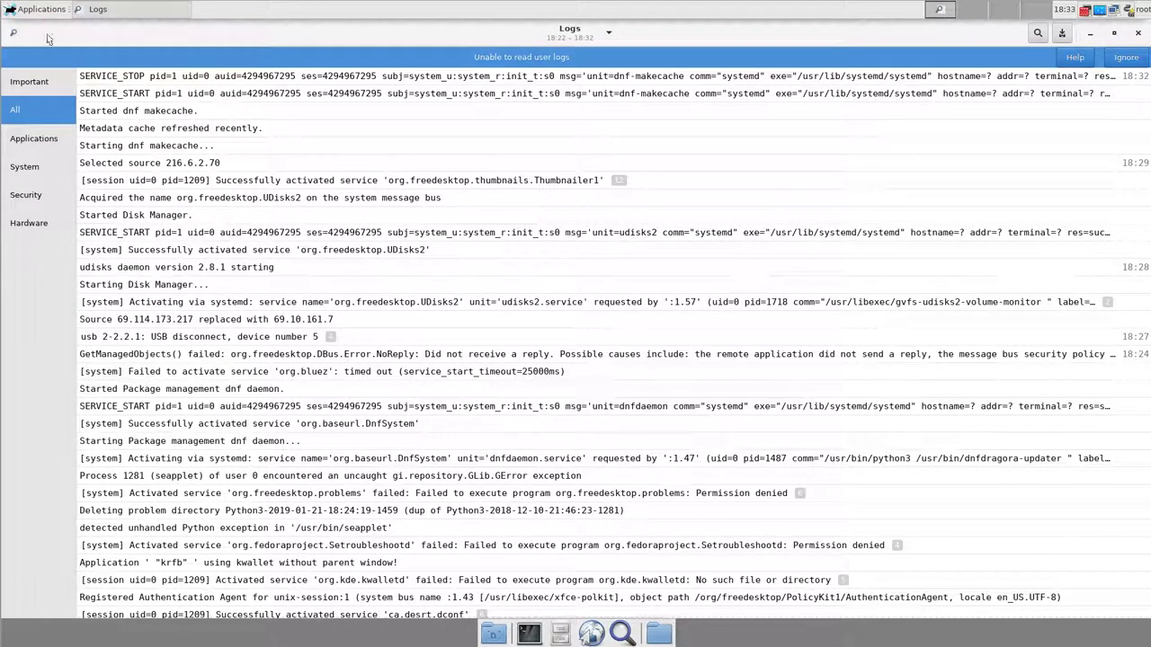
click(1036, 33)
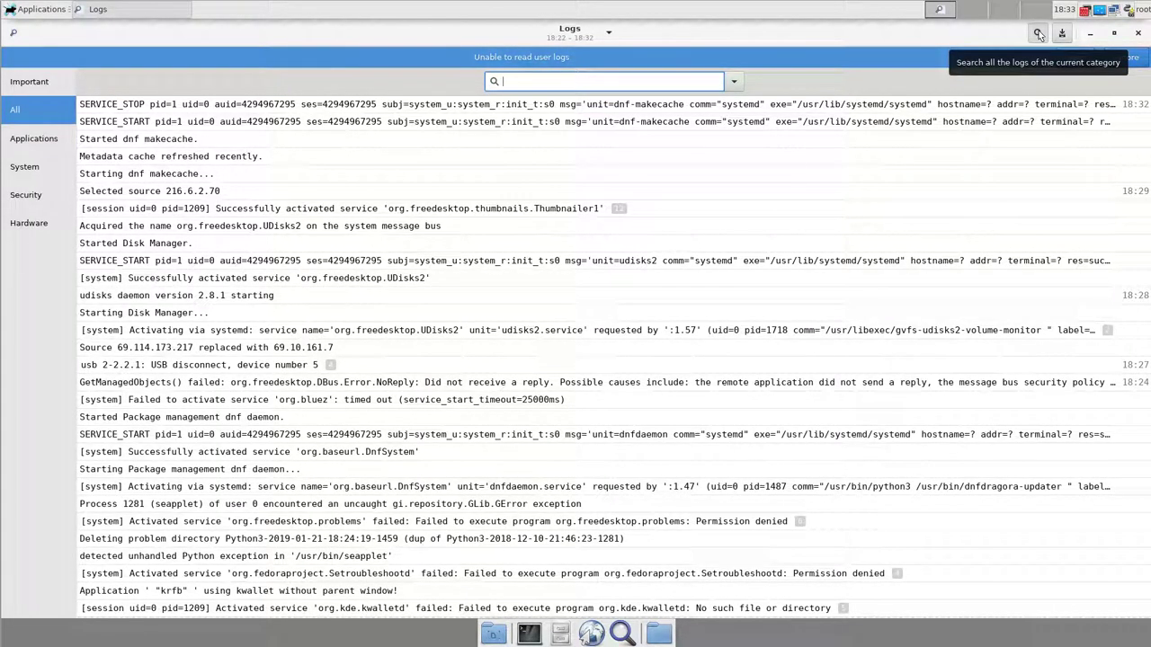
text(e)
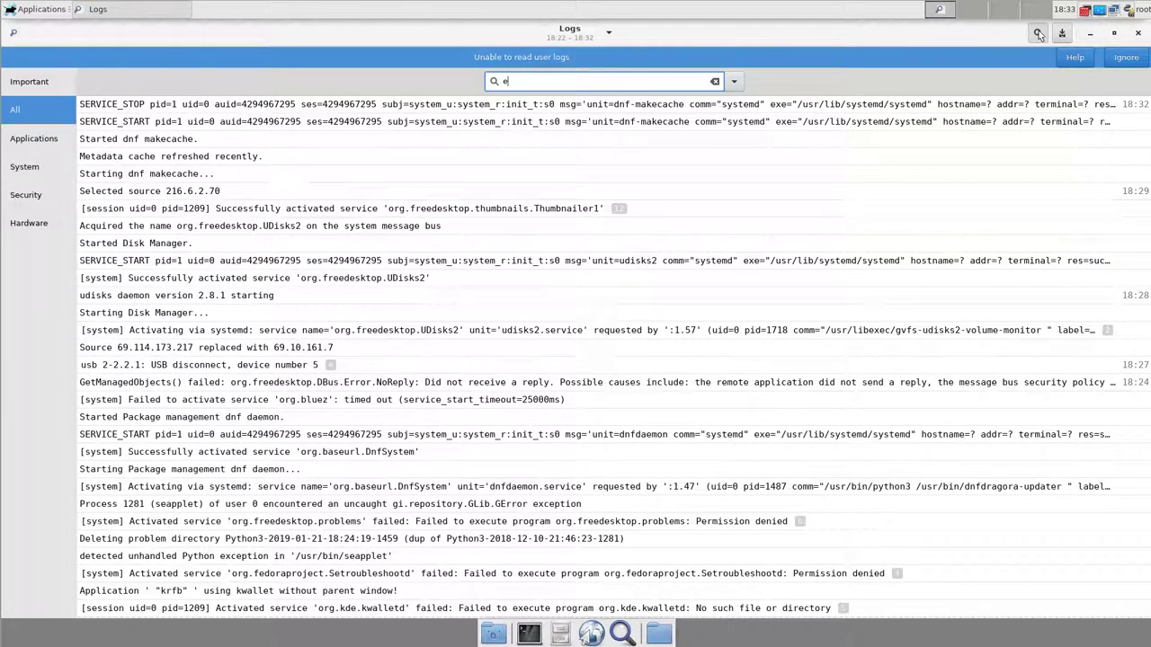
text(rr)
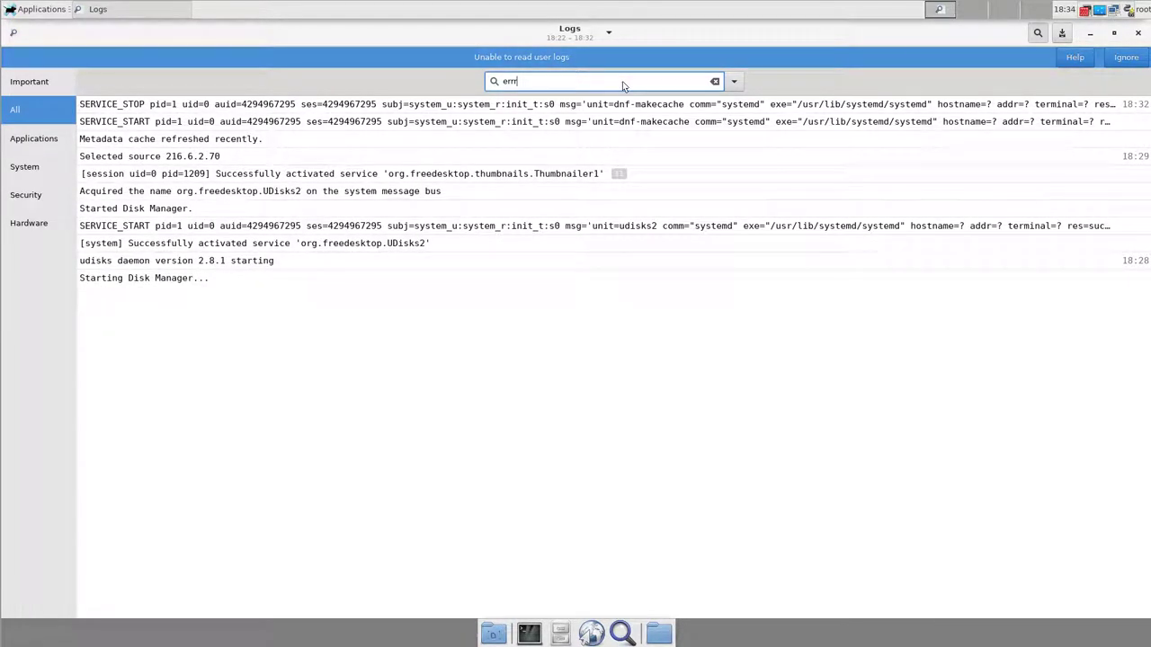
text(rrrrrrrrrrrrrrrrrror)
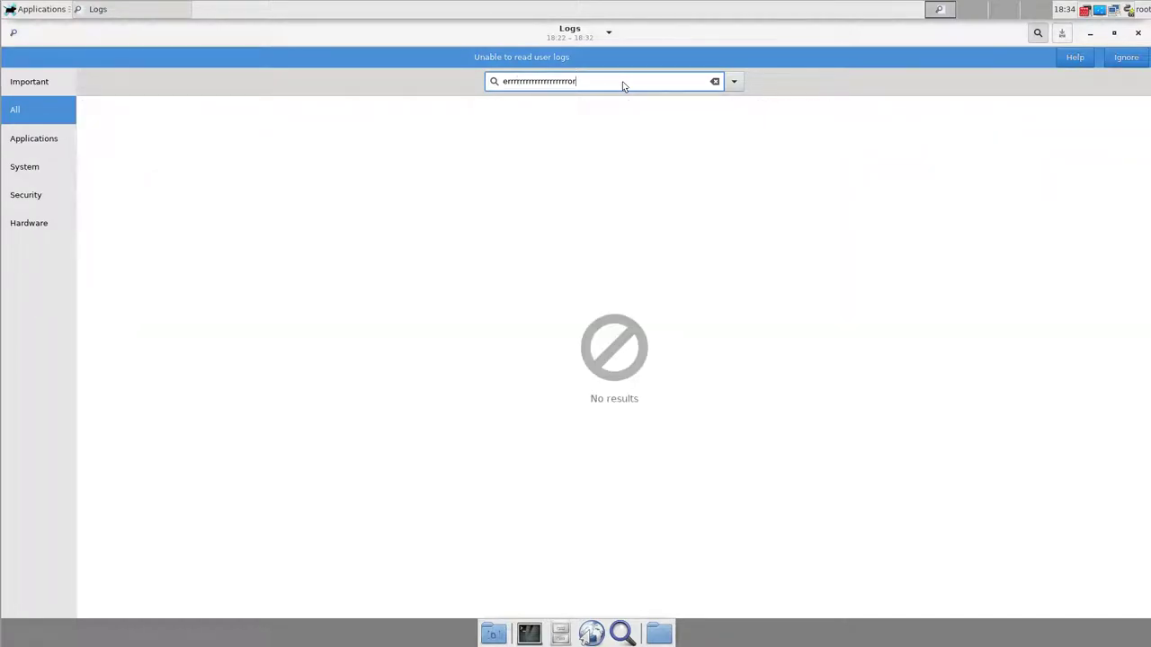
key(BackSpace)
key(BackSpace)
key(BackSpace)
key(BackSpace)
key(BackSpace)
key(BackSpace)
key(BackSpace)
key(BackSpace)
key(BackSpace)
key(BackSpace)
key(BackSpace)
key(BackSpace)
key(BackSpace)
key(BackSpace)
key(BackSpace)
key(BackSpace)
key(BackSpace)
key(BackSpace)
key(BackSpace)
key(BackSpace)
key(BackSpace)
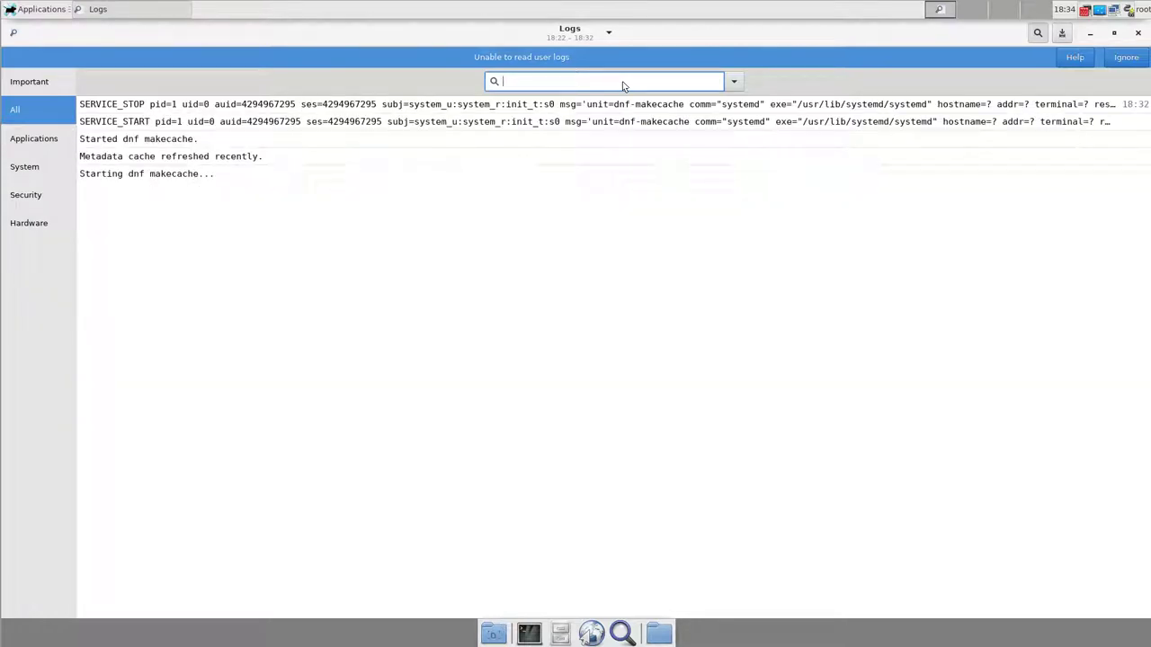
text(rrrror)
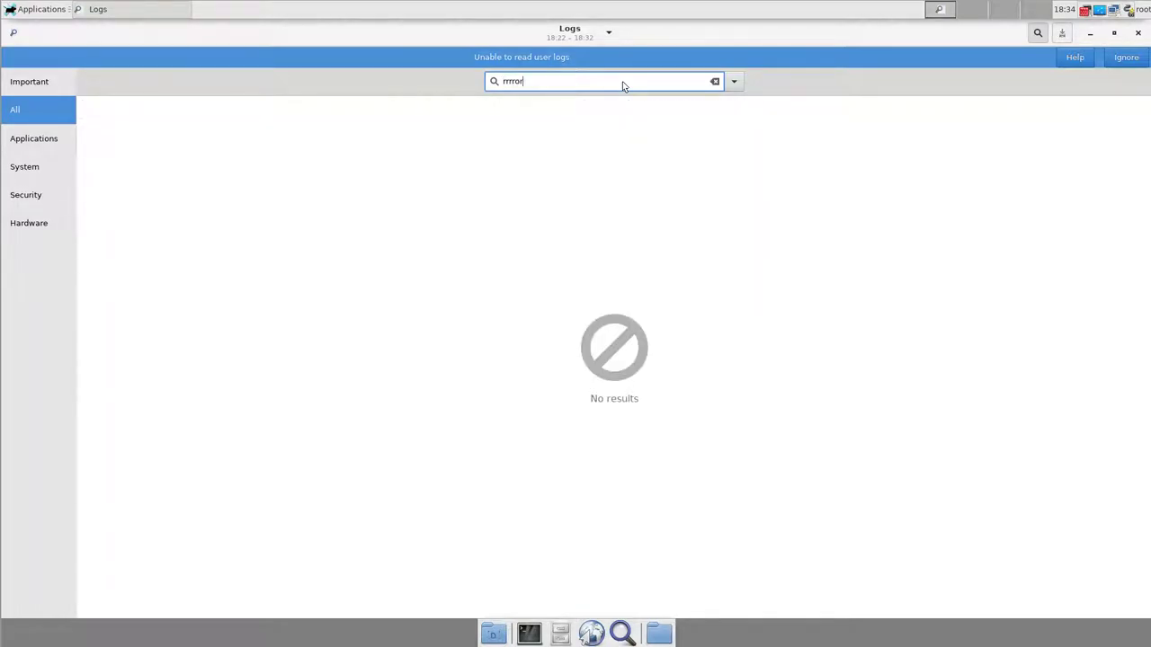
key(BackSpace)
key(BackSpace)
key(BackSpace)
key(BackSpace)
key(BackSpace)
key(BackSpace)
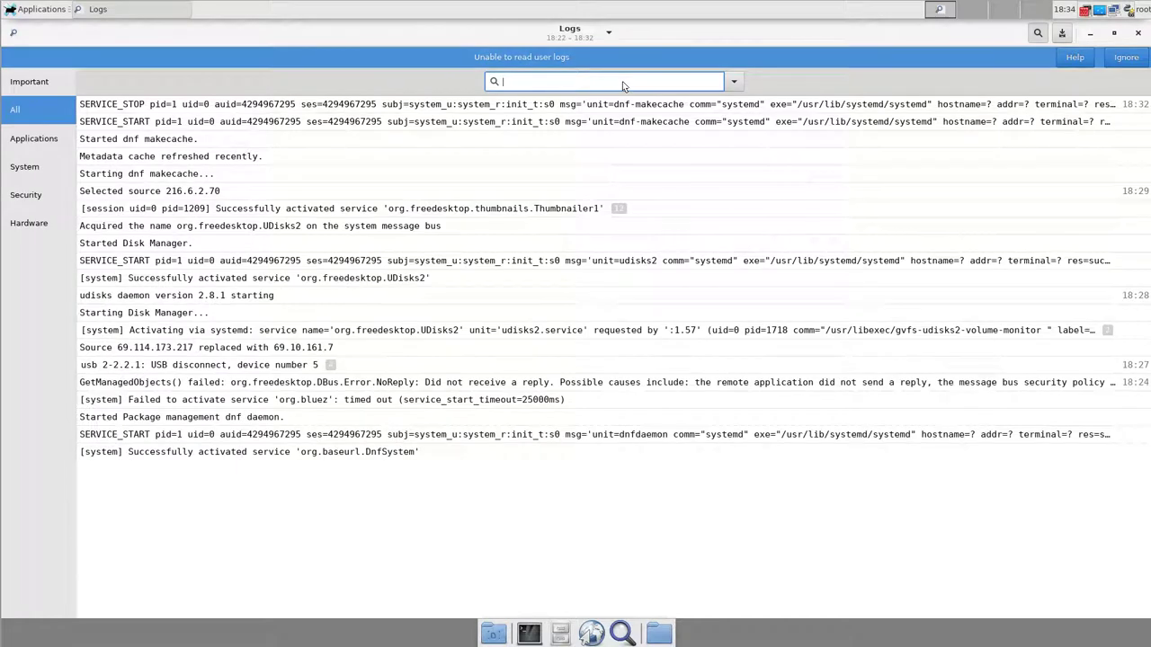
- Leave full screen, close the current remote session and start a new VNC connection to host 192.168.0.153
key(F11)
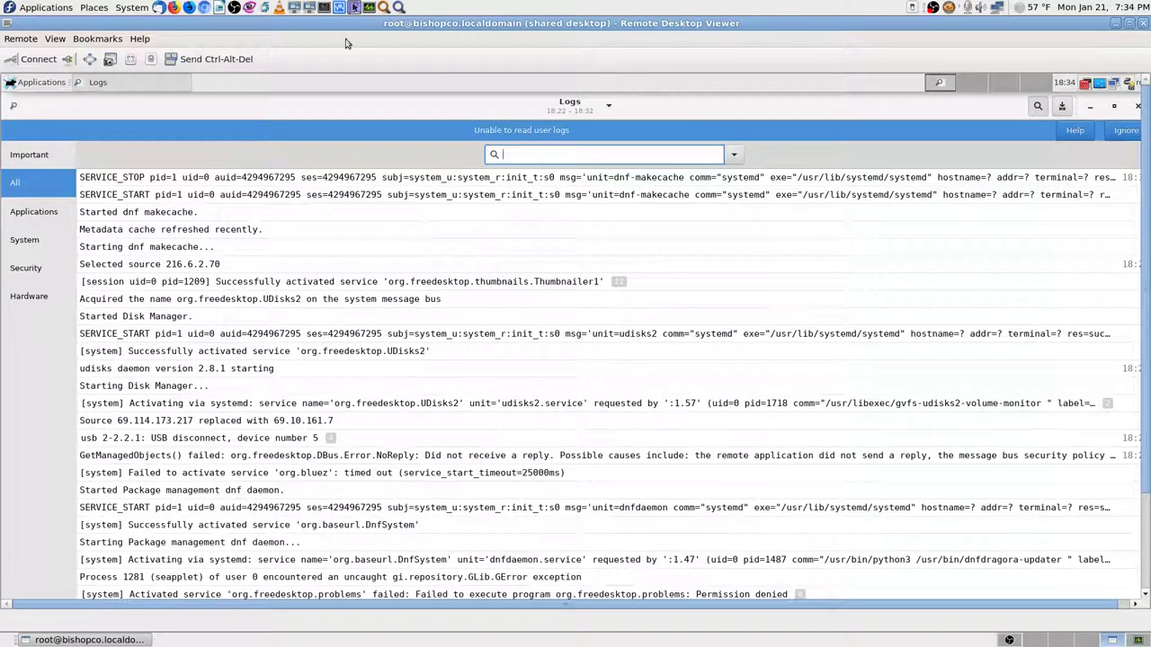
click(68, 61)
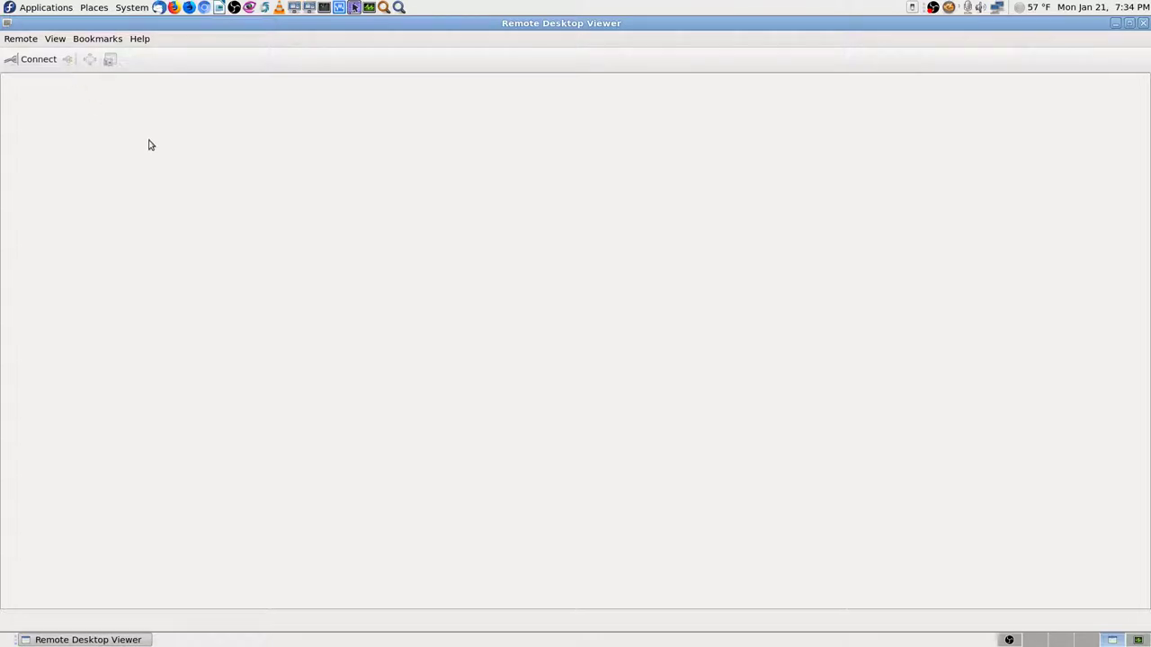
click(36, 60)
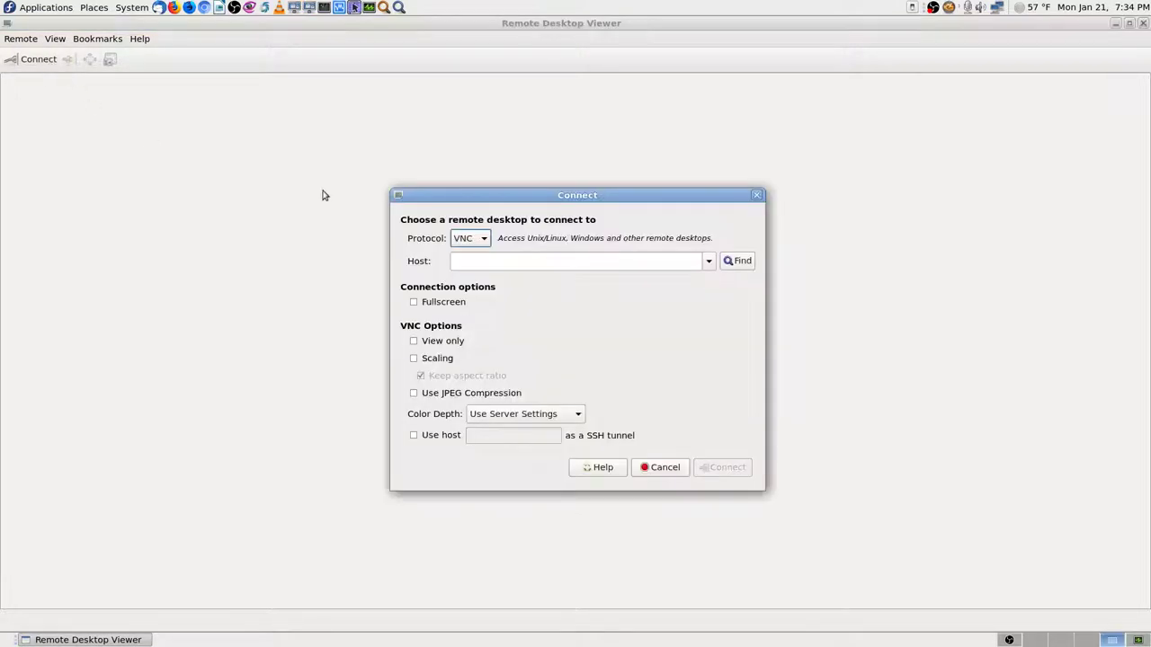
click(708, 261)
click(616, 286)
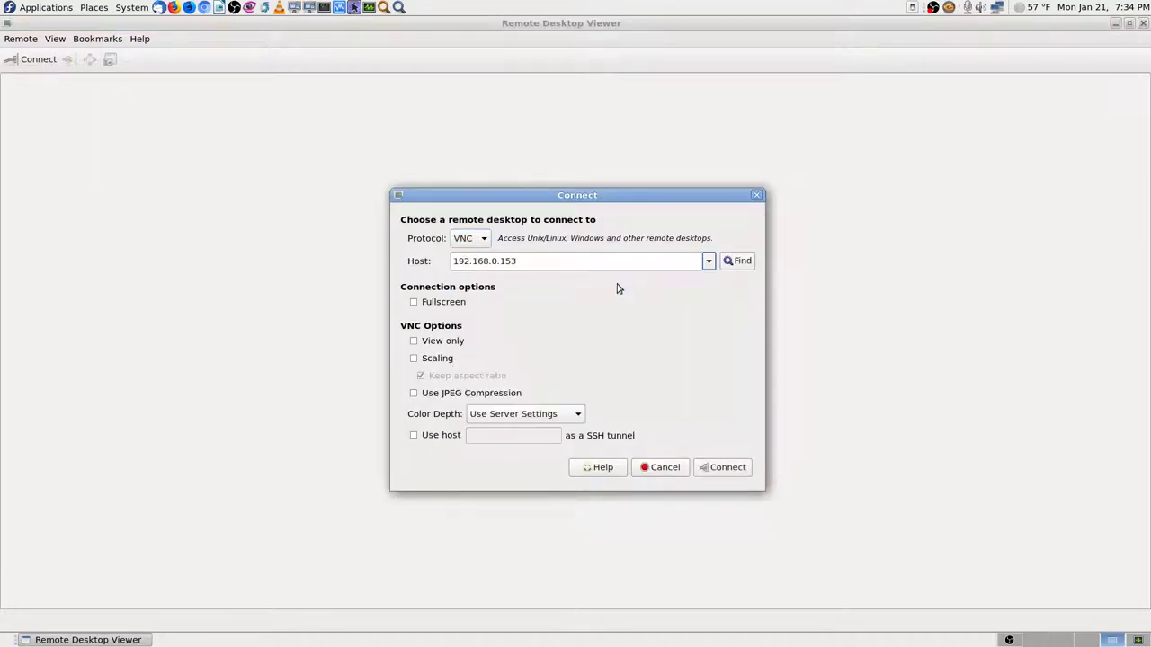
click(725, 469)
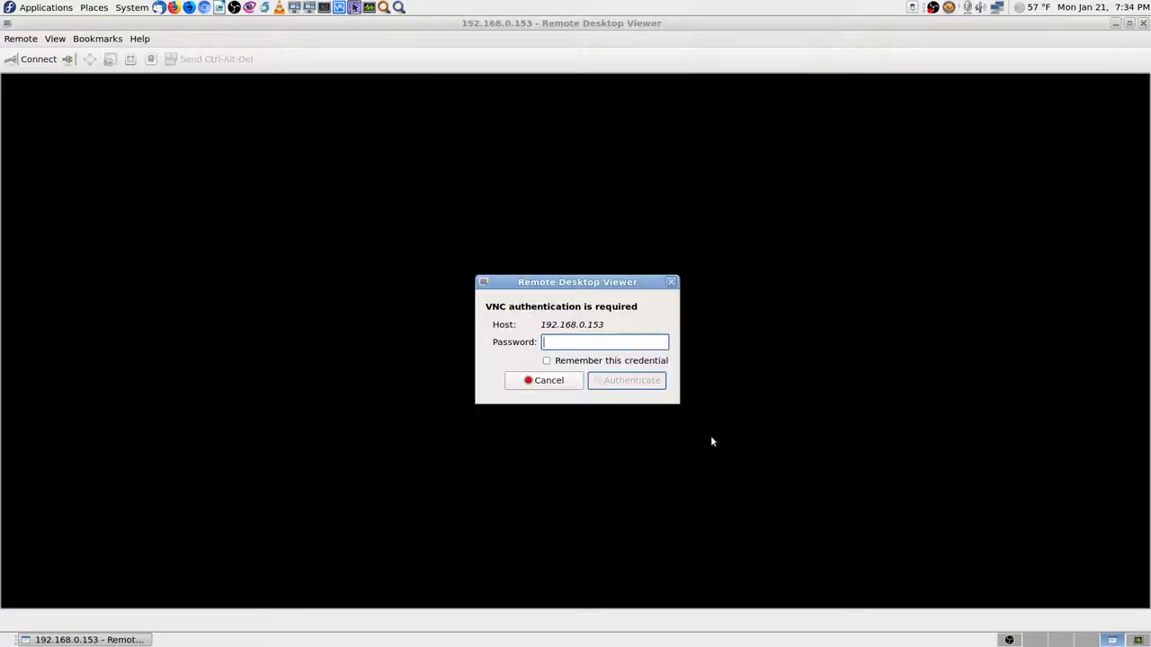
- Authenticate with the VNC password and show the remote desktop in full screen
text(●●●●●●●)
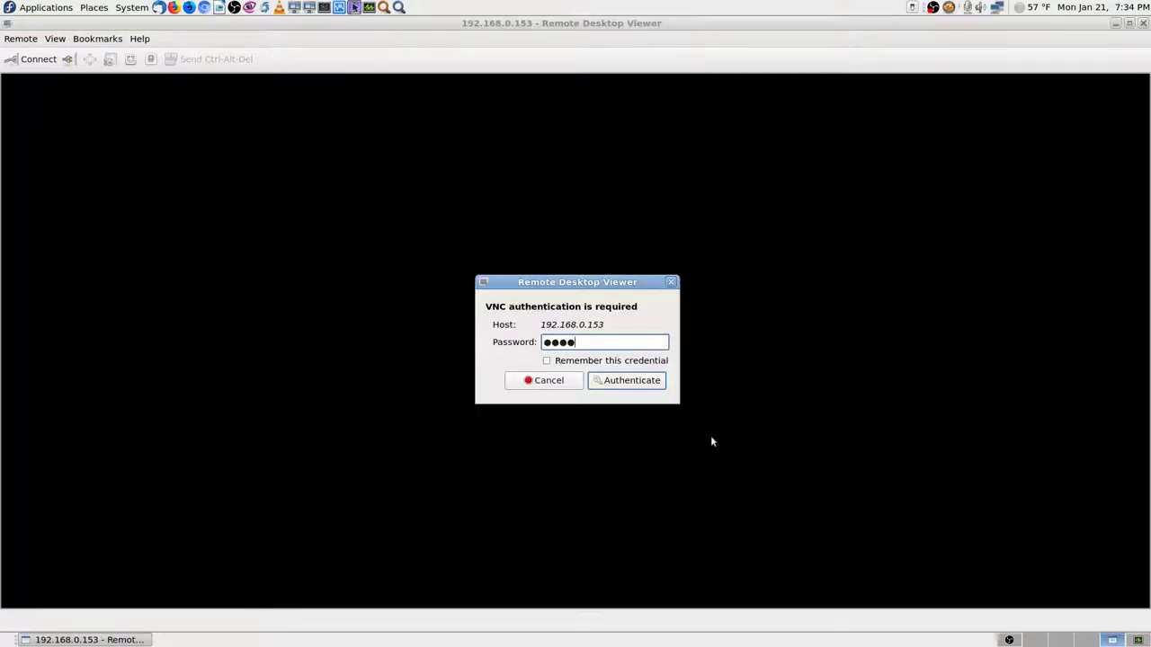
key(Return)
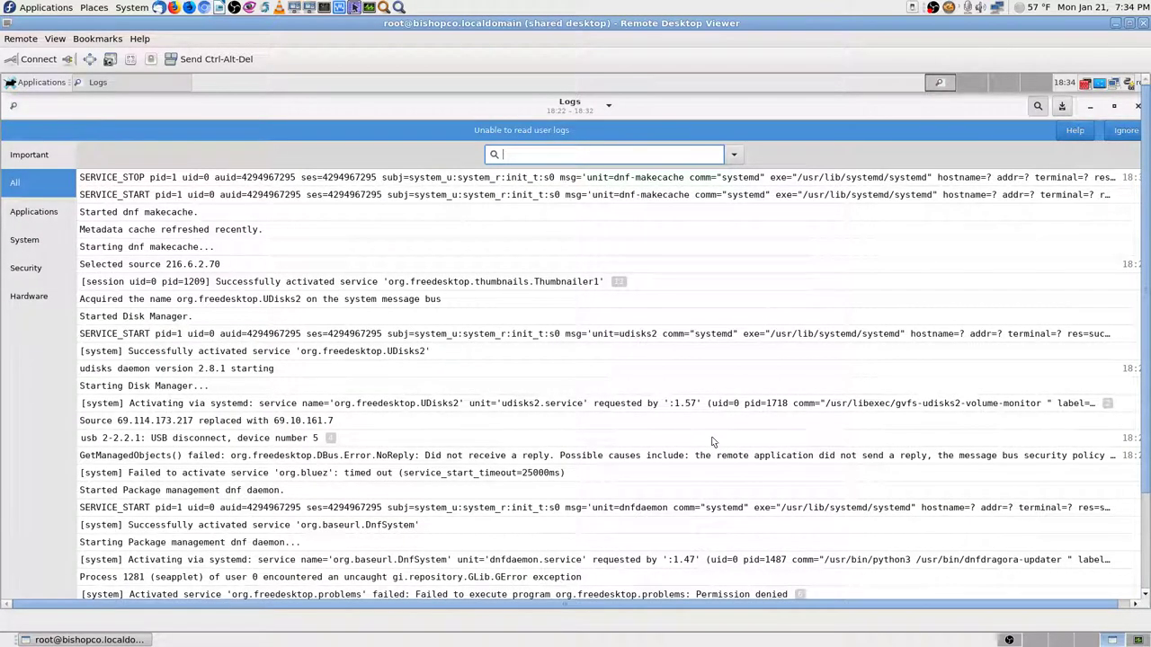
key(F11)
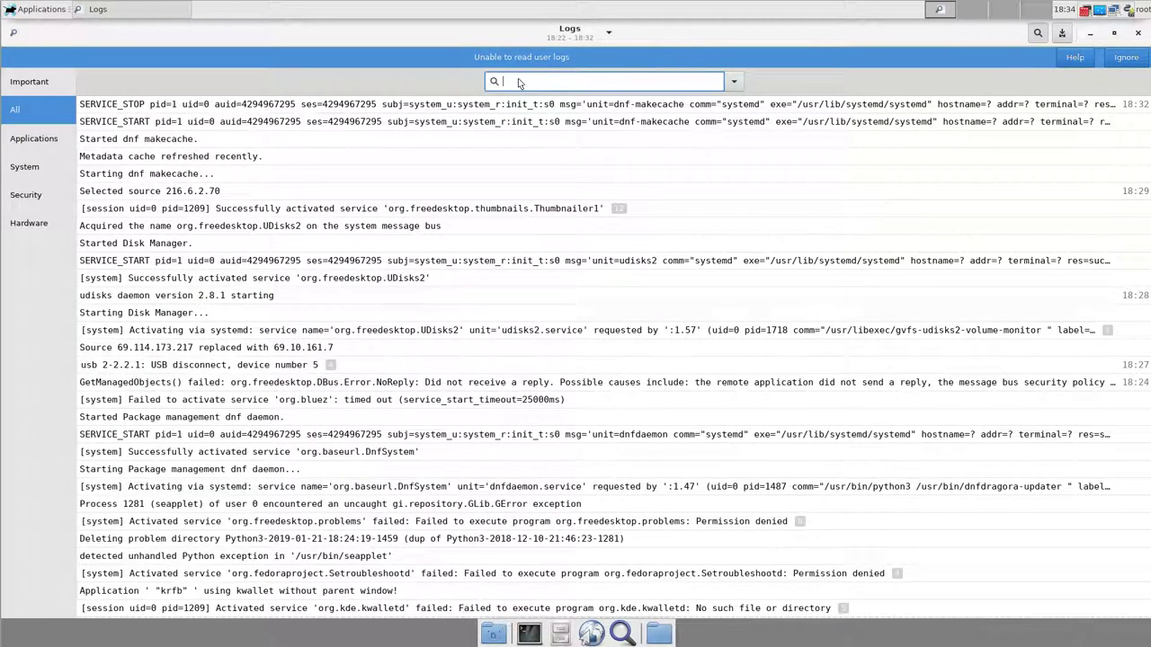
text(e)
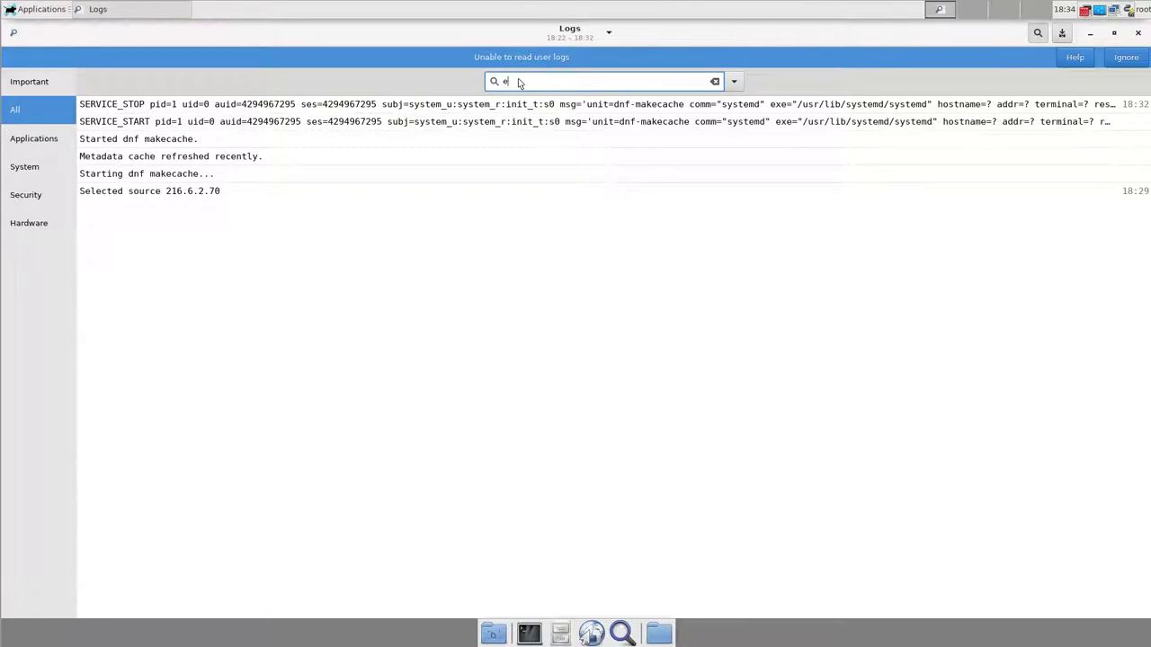
text(eerror)
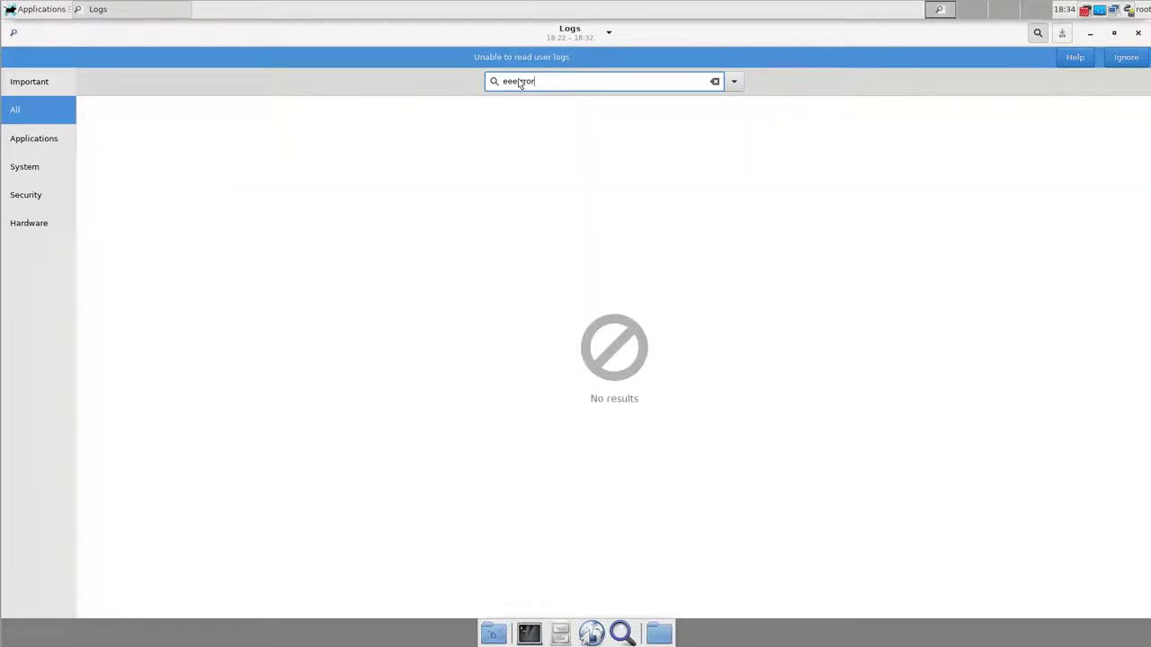
key(BackSpace)
key(BackSpace)
key(BackSpace)
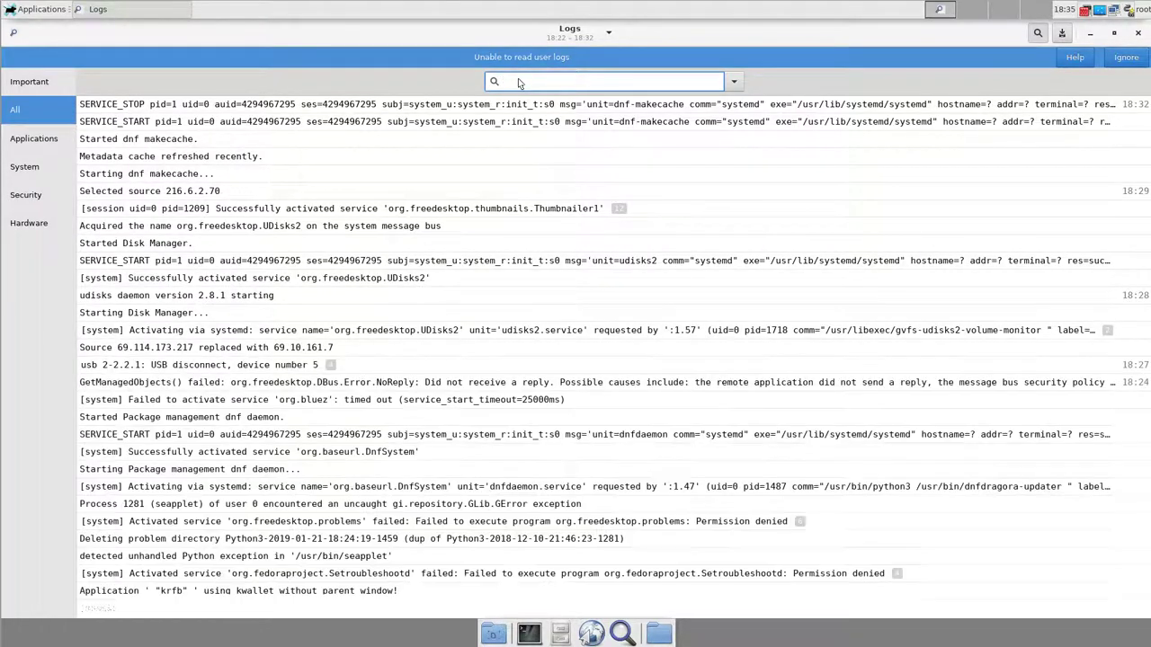
- Search the All category's logs for "error", correcting the repeated letters in the search term
text(e)
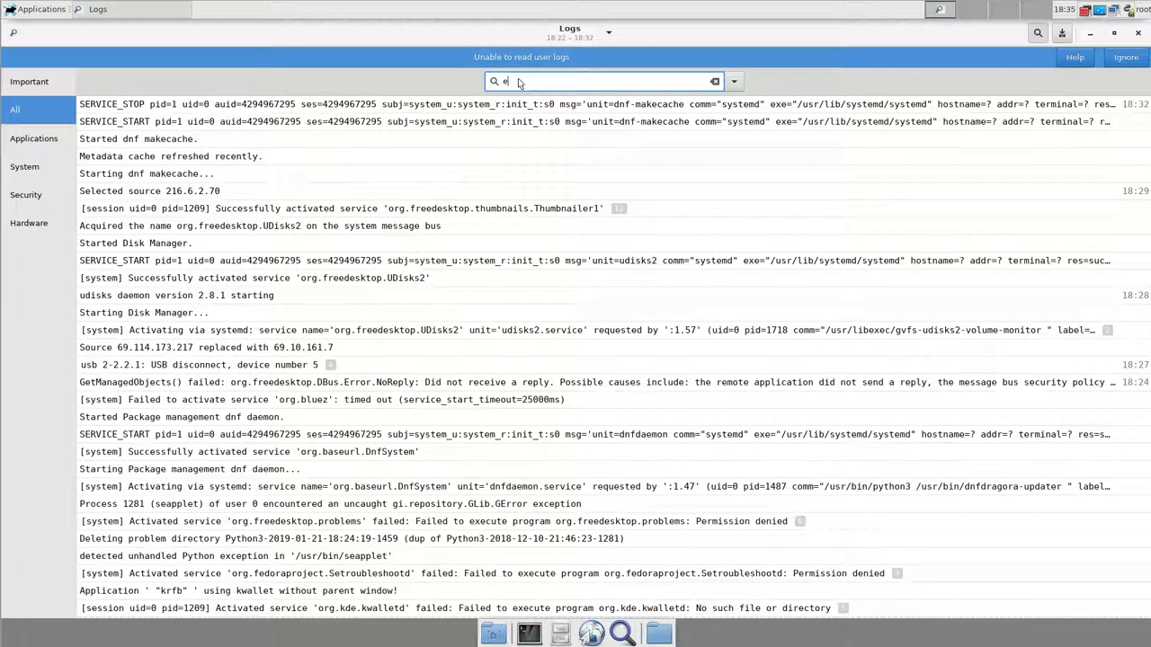
text(rr)
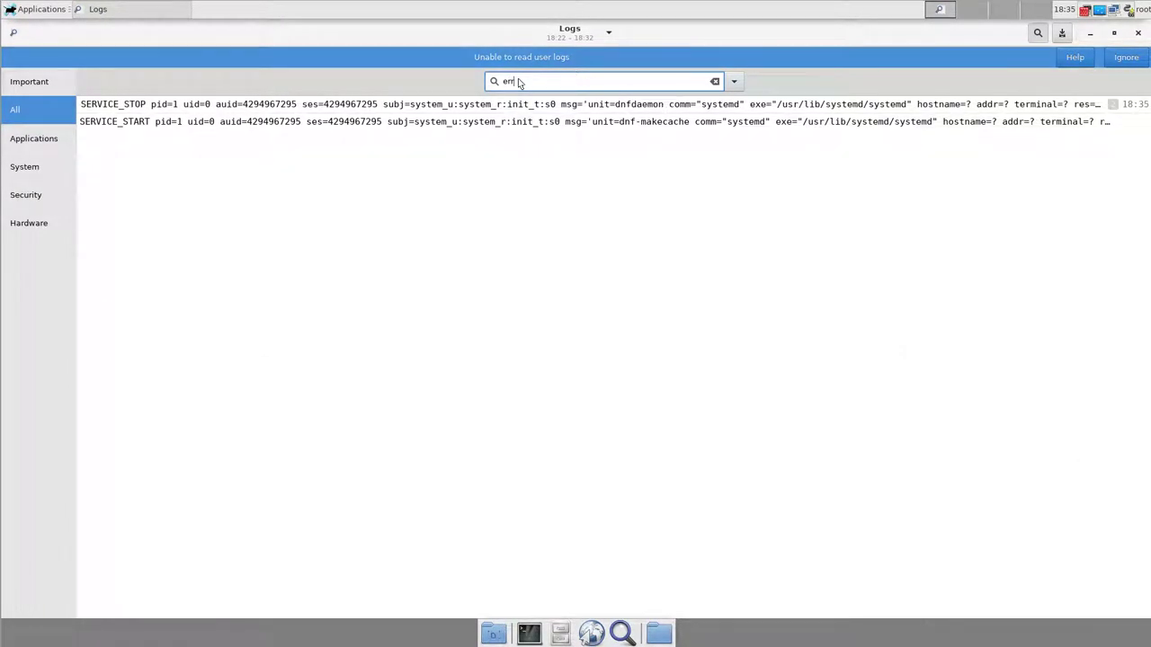
text(rror)
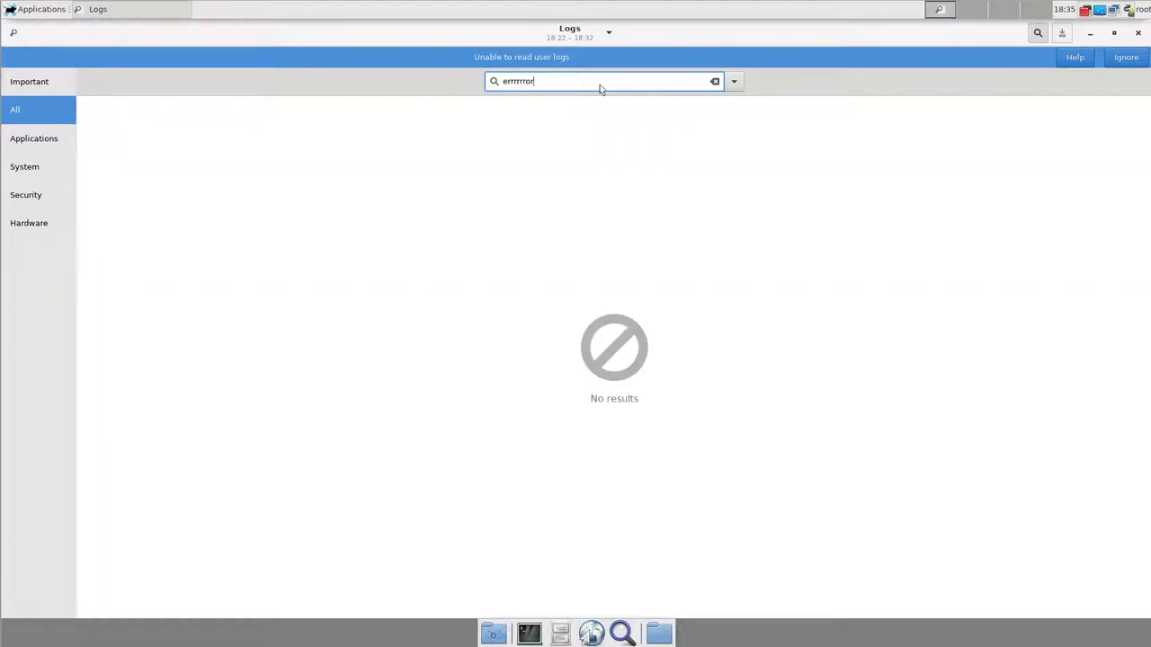
key(Left)
key(Left)
key(Left)
key(Left)
key(Left)
key(Delete)
key(Delete)
key(Delete)
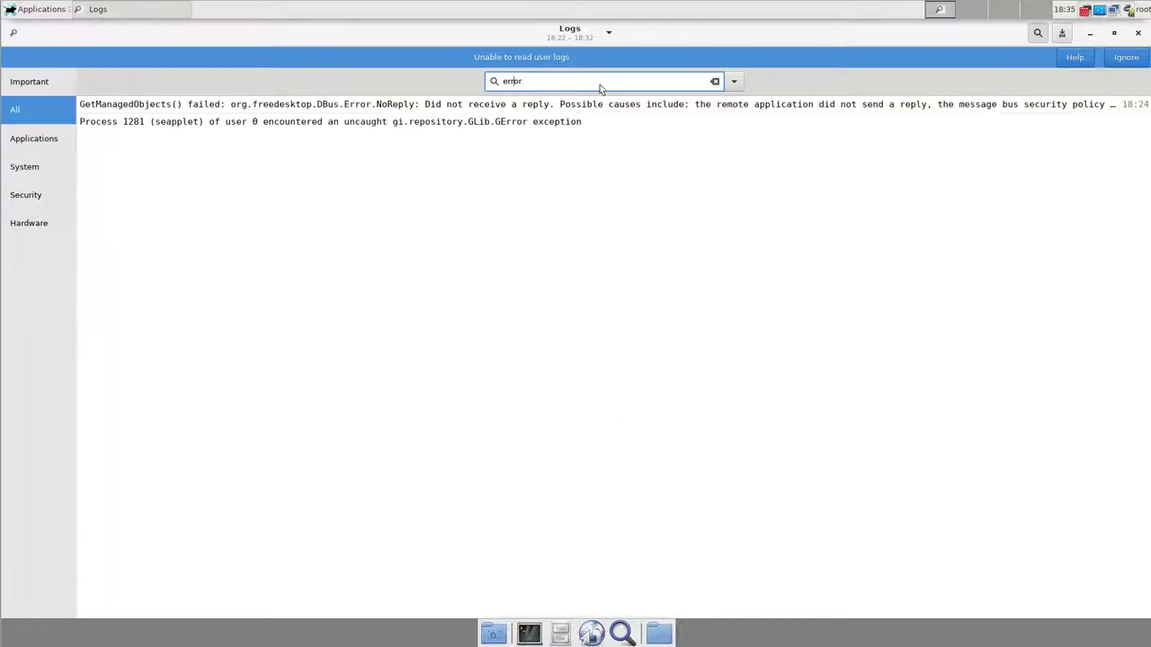
key(Right)
key(Right)
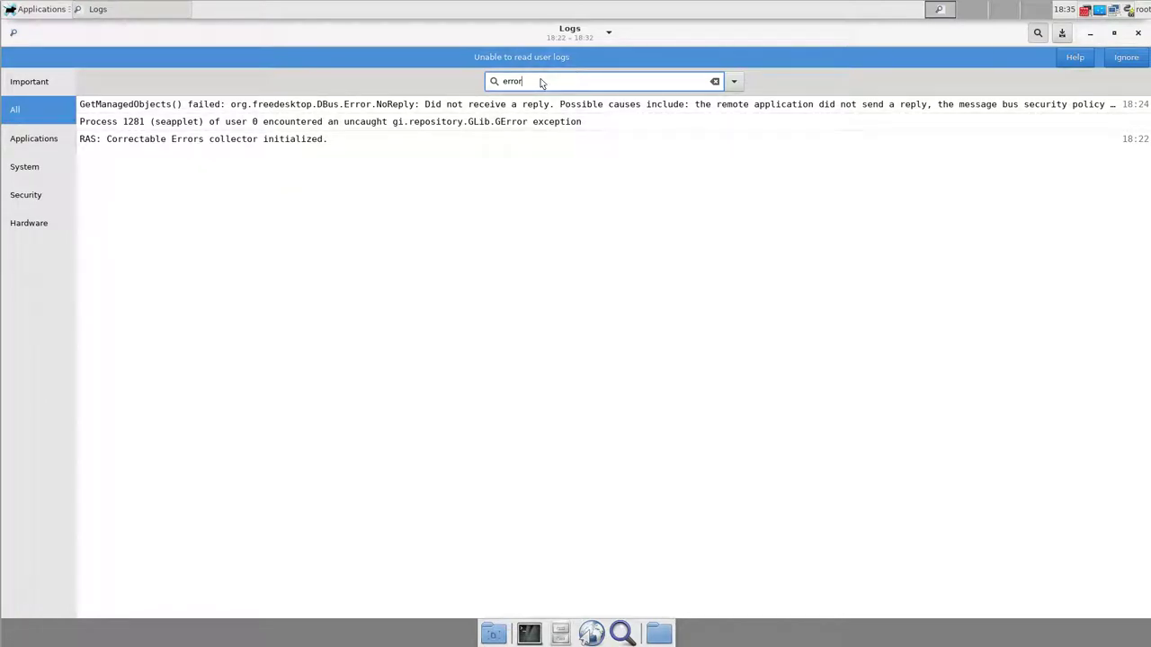
- Replace the search term with "failed" to filter the All category's log entries
key(BackSpace)
key(BackSpace)
key(BackSpace)
key(BackSpace)
key(BackSpace)
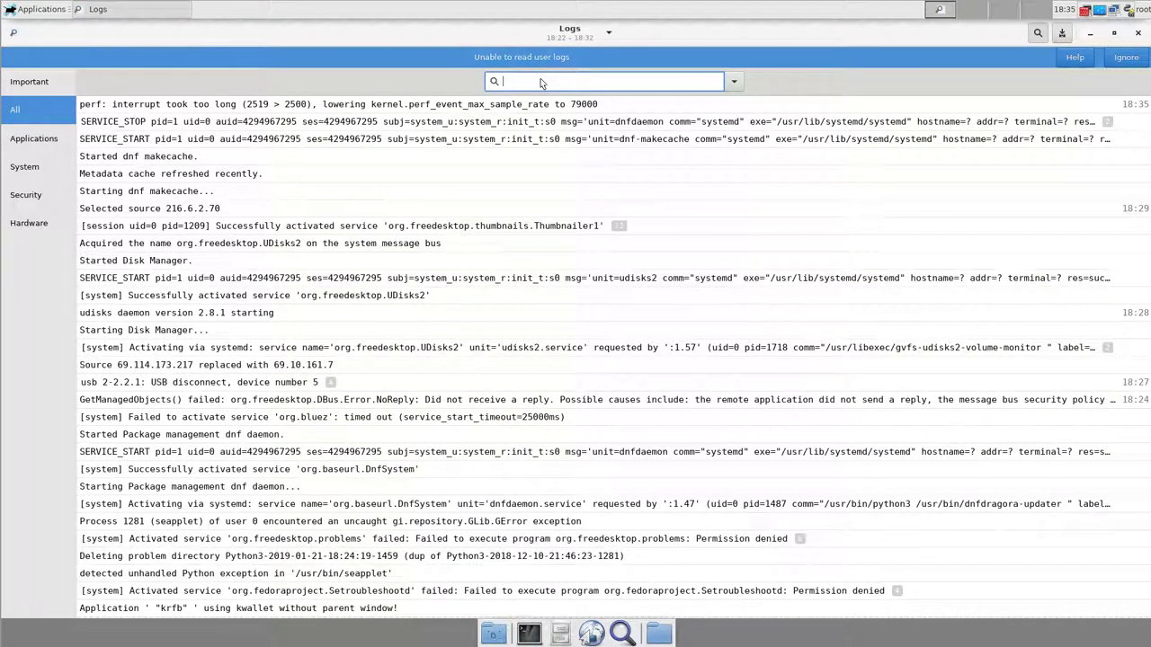
text(fail)
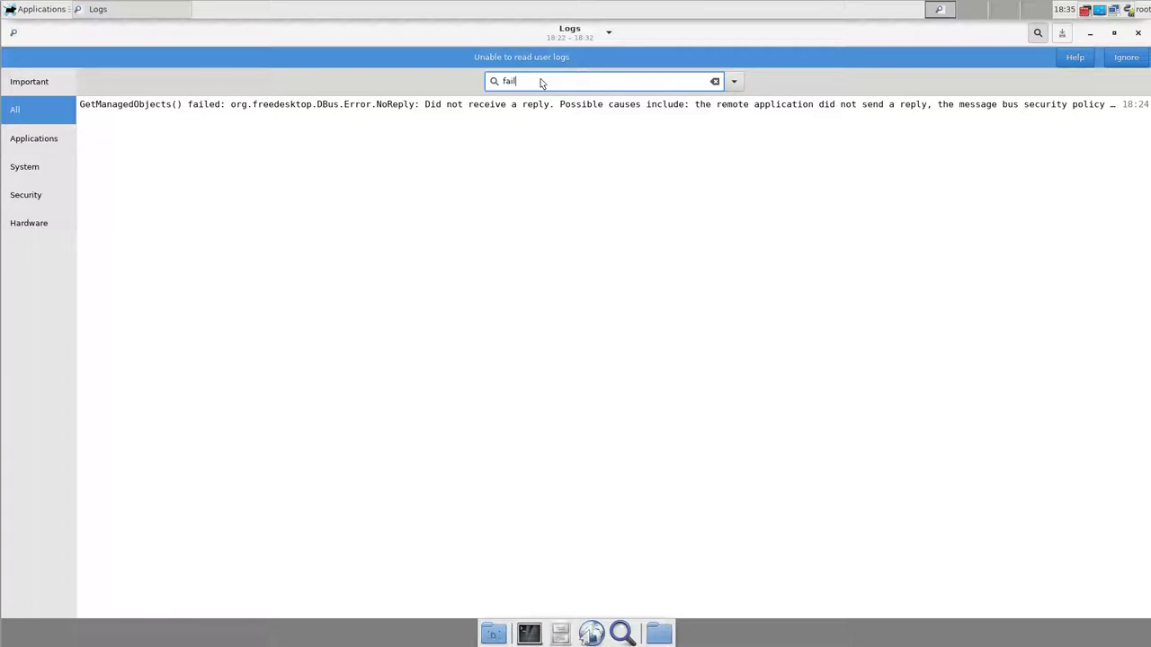
text(eddd)
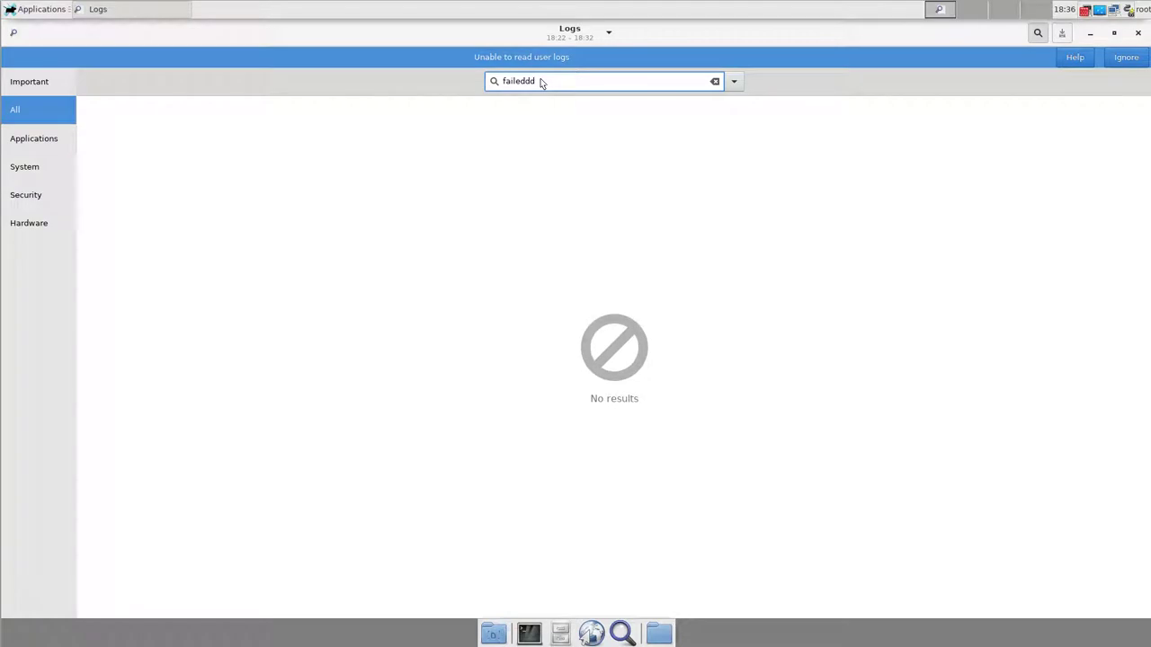
key(BackSpace)
key(BackSpace)
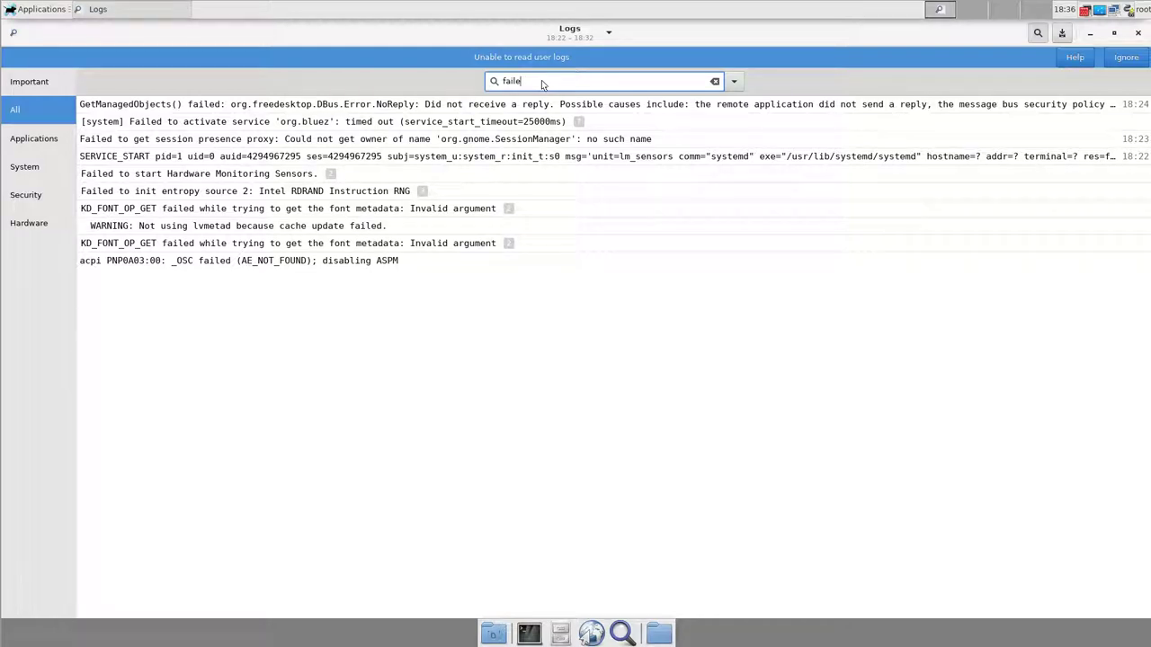
- Clear the search term and search the All category's logs for "plymouth"
key(BackSpace)
key(BackSpace)
key(BackSpace)
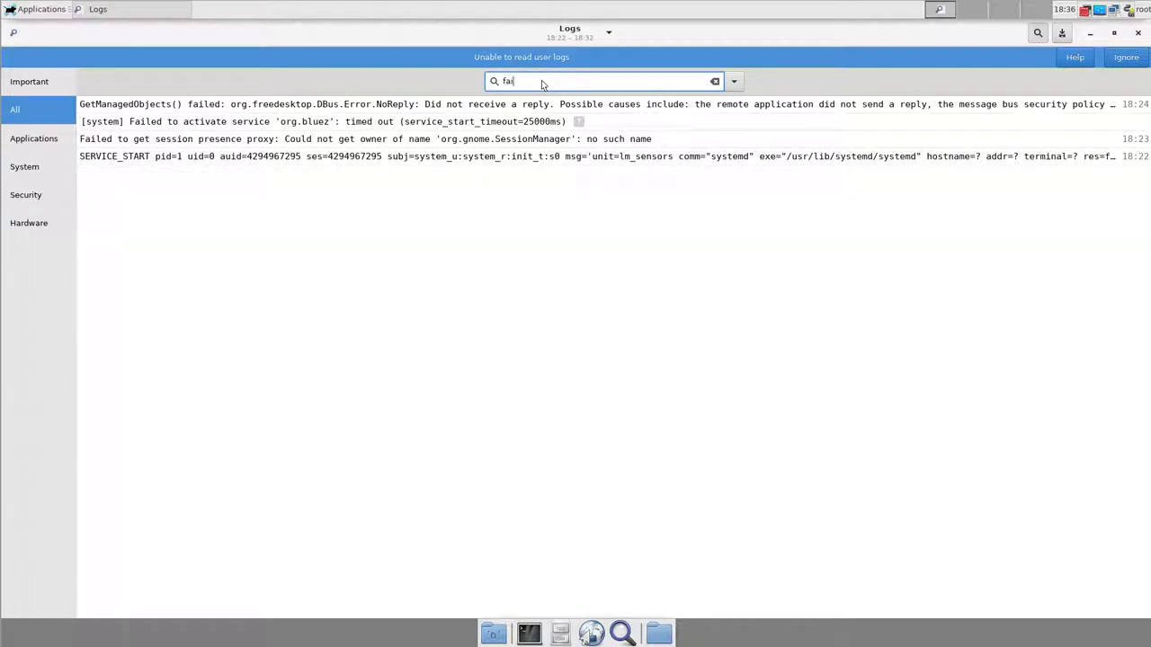
key(BackSpace)
key(BackSpace)
key(BackSpace)
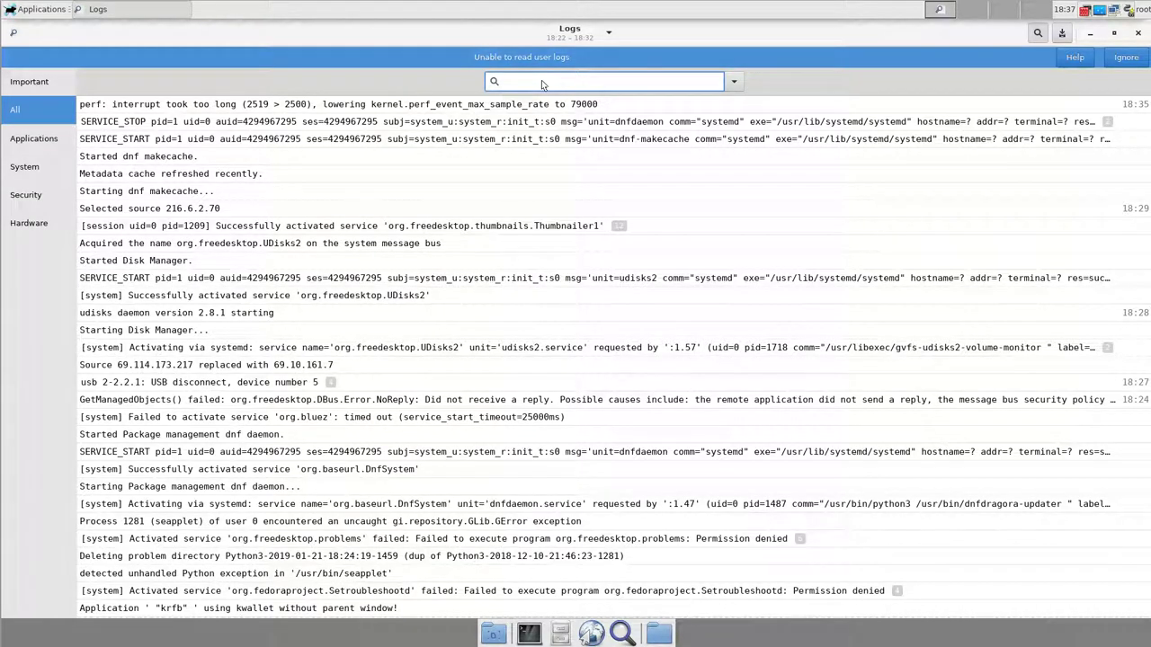
text(pl)
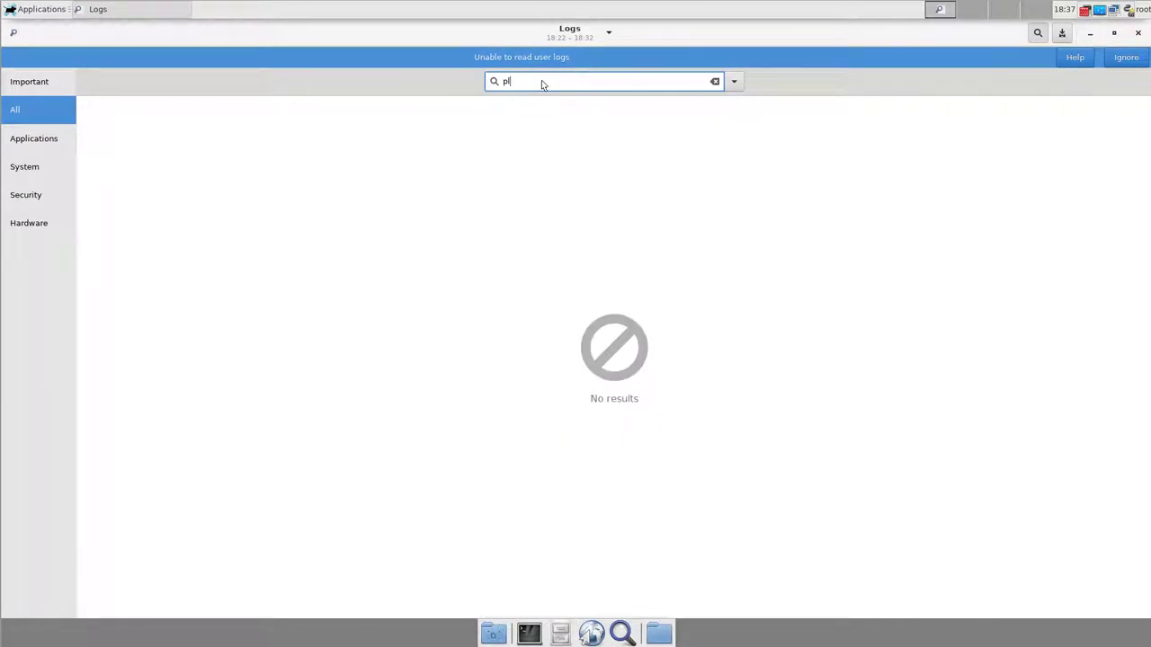
text(ymouth)
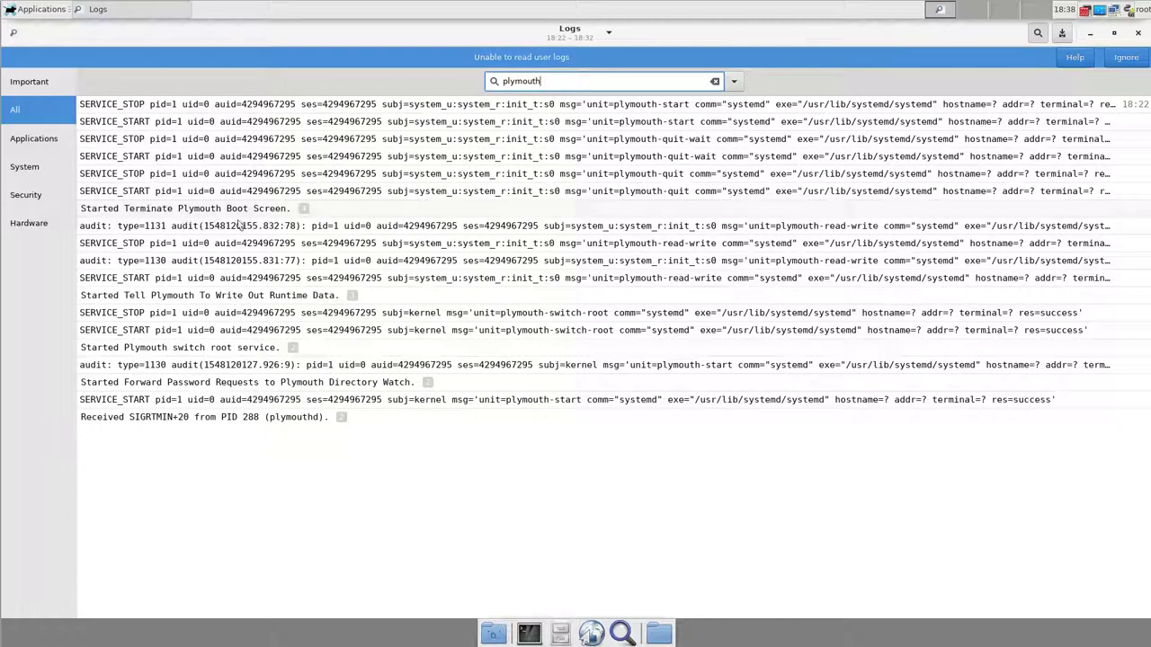
- Expand the "Started Terminate Plymouth Boot Screen." group, then view and close the details of the audit type=1131 plymouth-read-write entry
click(330, 206)
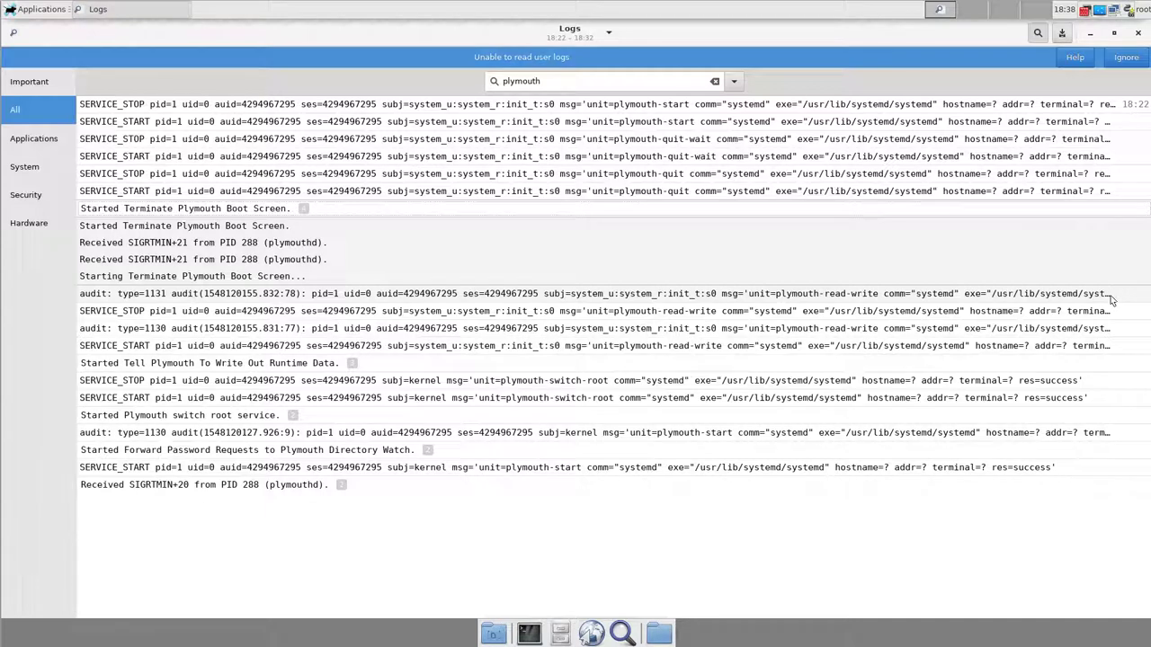
click(292, 297)
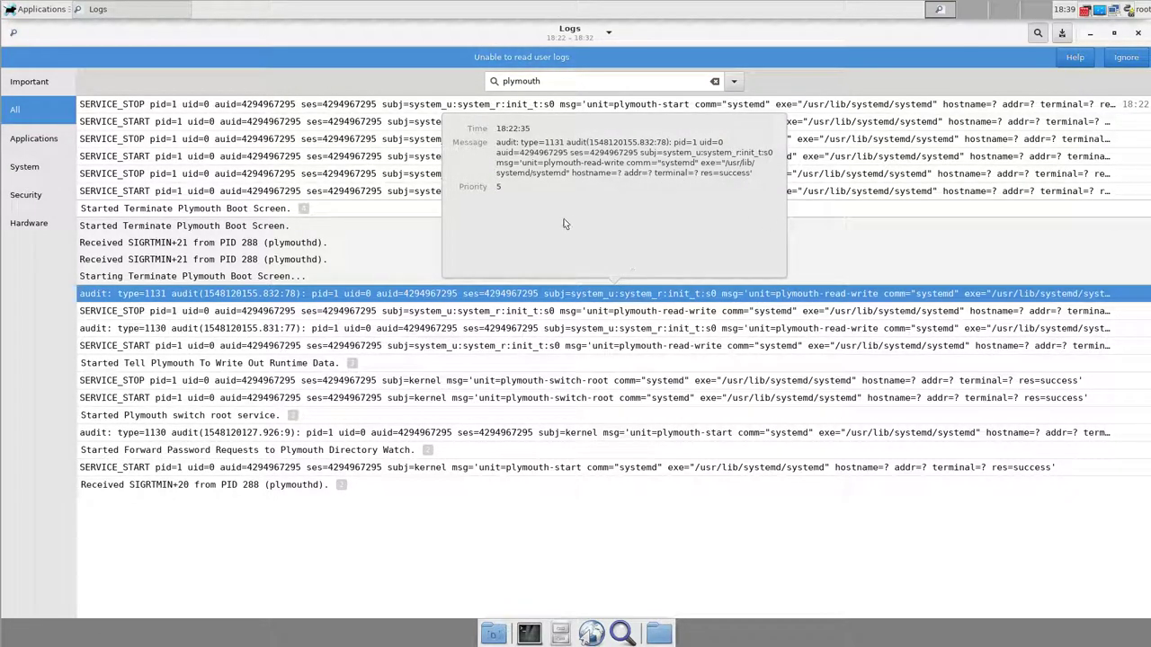
click(679, 302)
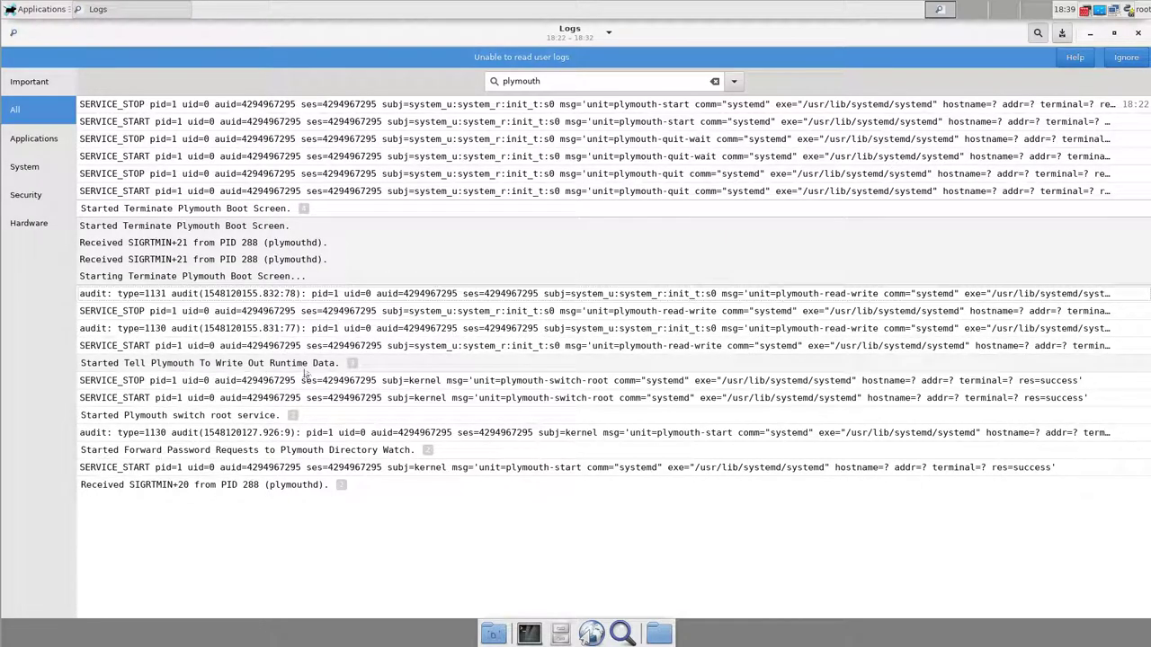
- Expand the grouped entries "Started Tell Plymouth To Write Out Runtime Data." and "Started Plymouth switch root service."
click(353, 363)
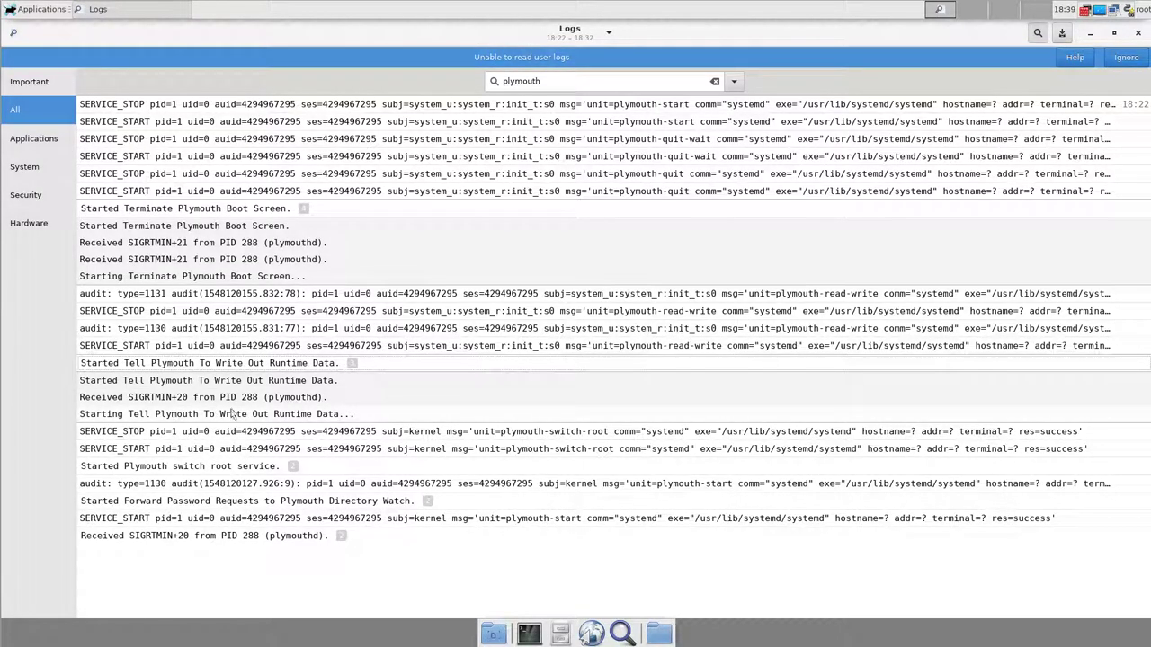
click(294, 467)
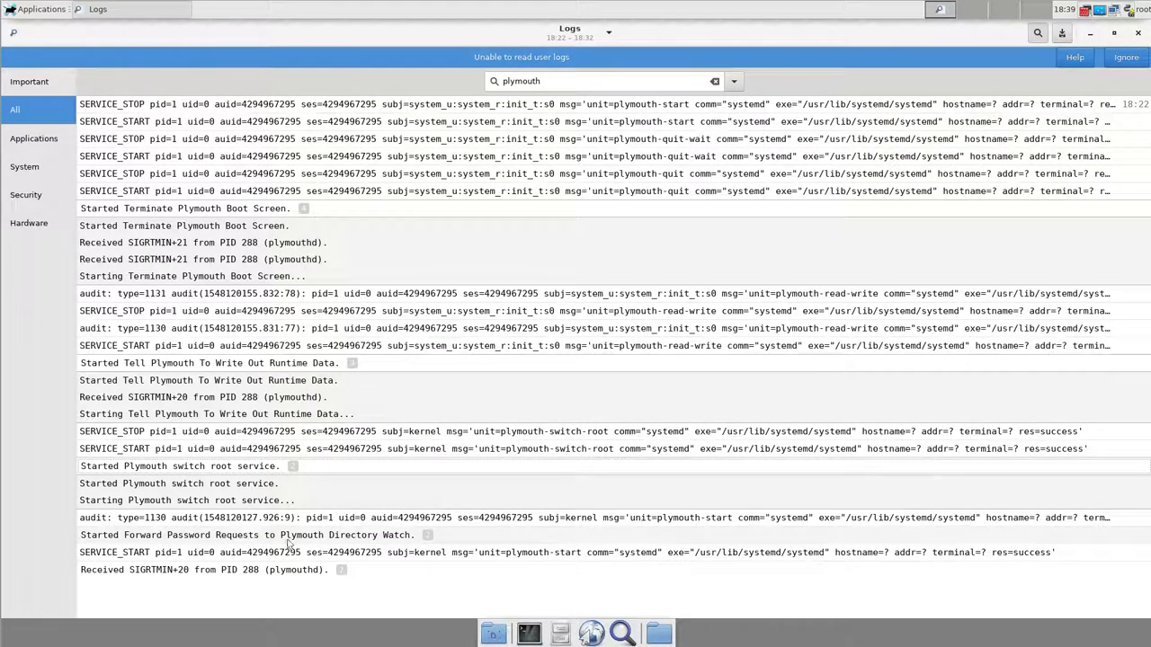
- Expand the grouped entries "Started Forward Password Requests to Plymouth Directory Watch." and "Received SIGRTMIN+20 from PID 288 (plymouthd)." and review their contents
click(428, 536)
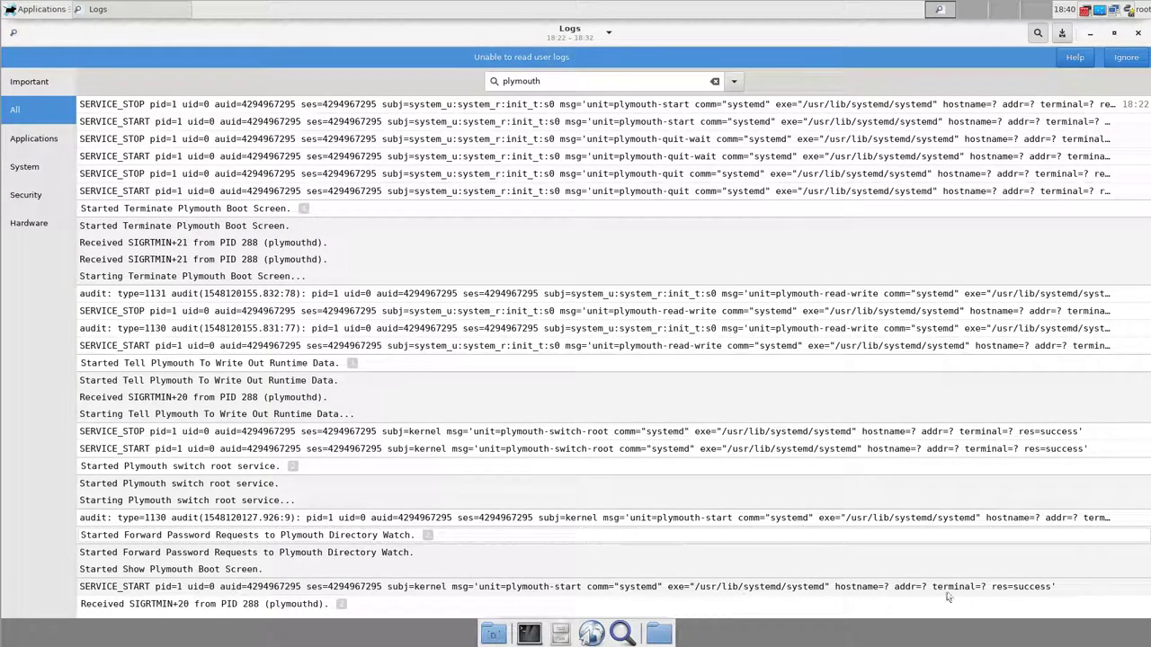
click(341, 604)
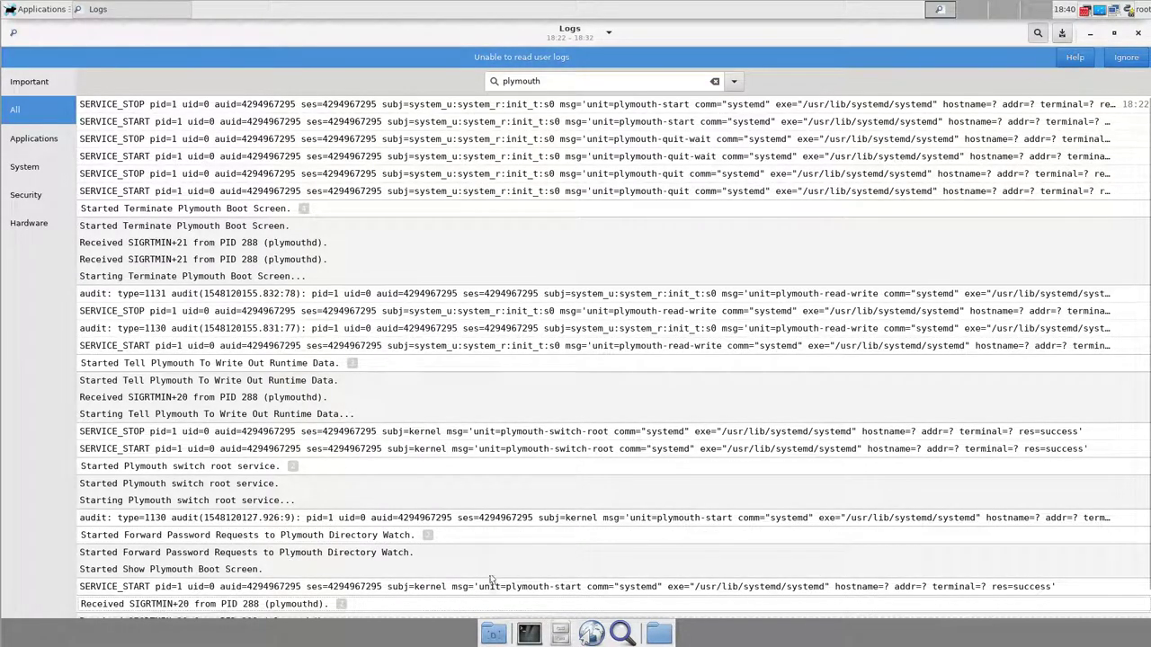
scroll(485, 561, down, 1)
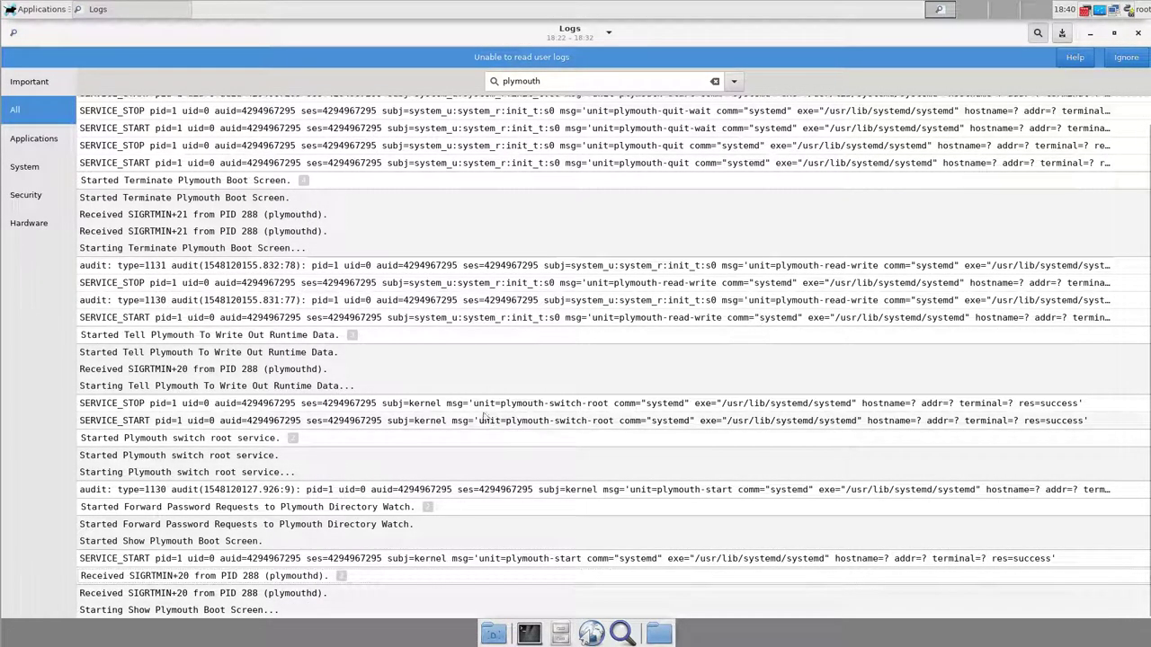
scroll(451, 405, up, 1)
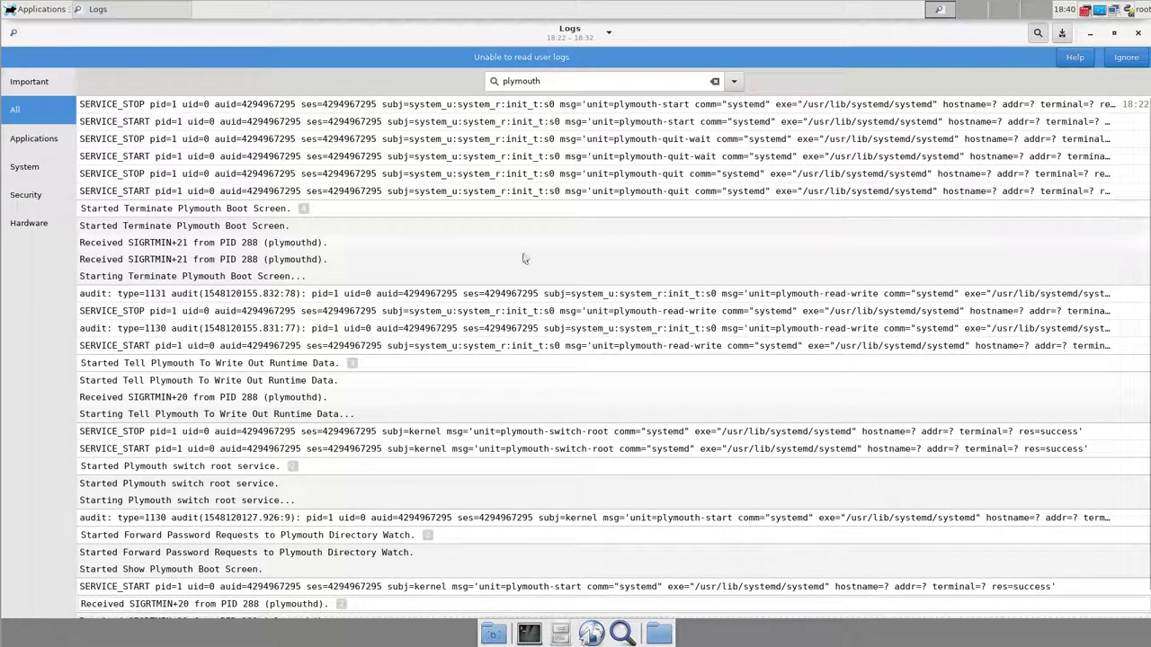
- Search the All category's logs for "login" instead and expand the "Watching system buttons on /dev/input/event5" group
click(563, 79)
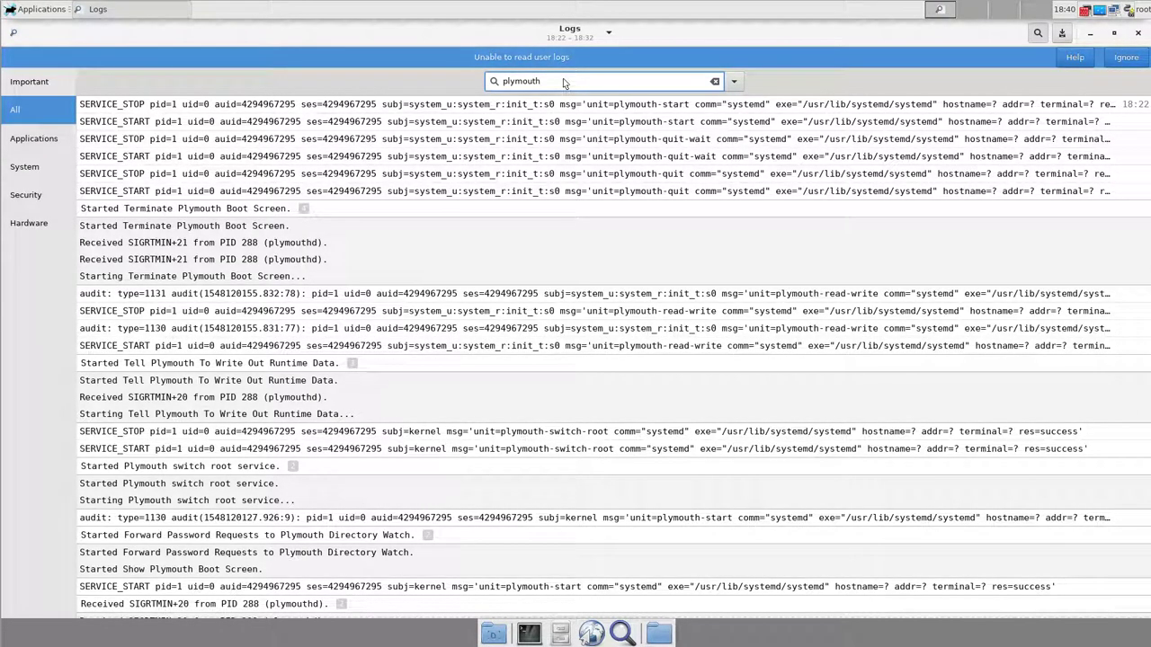
key(ctrl+a)
key(BackSpace)
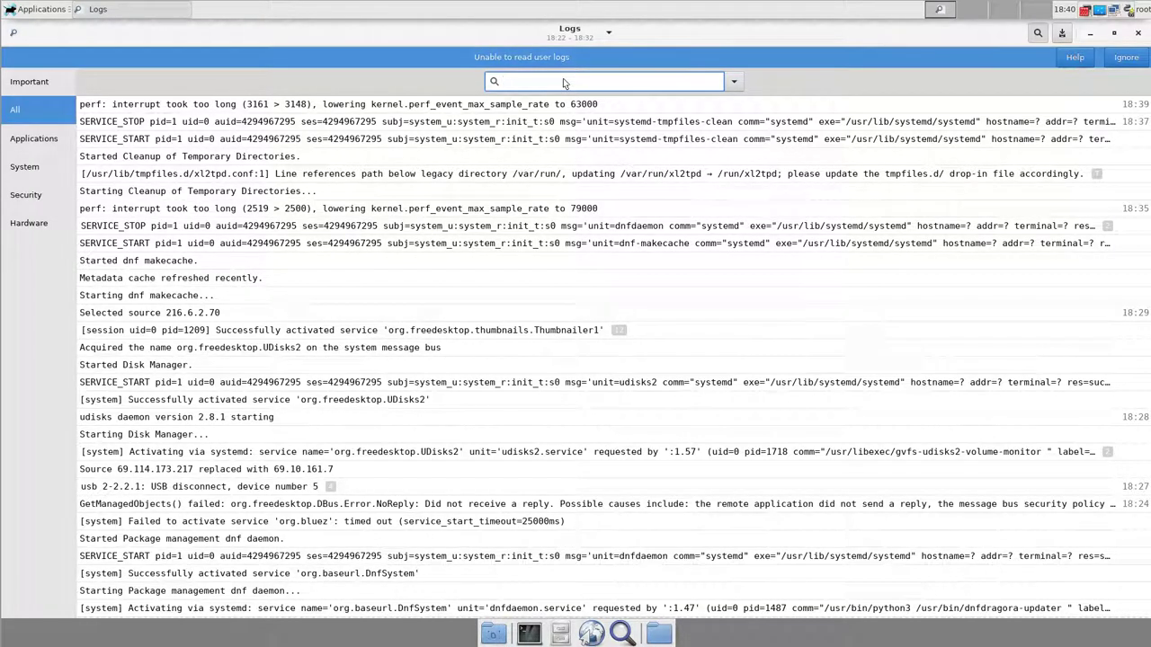
text(l)
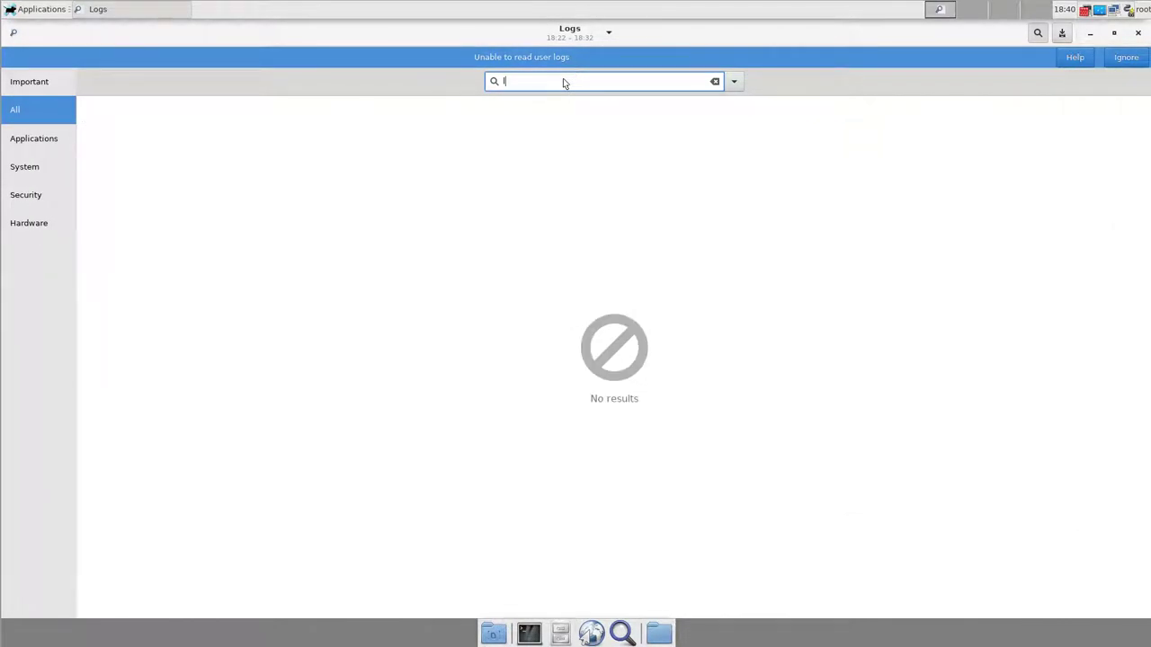
text(o)
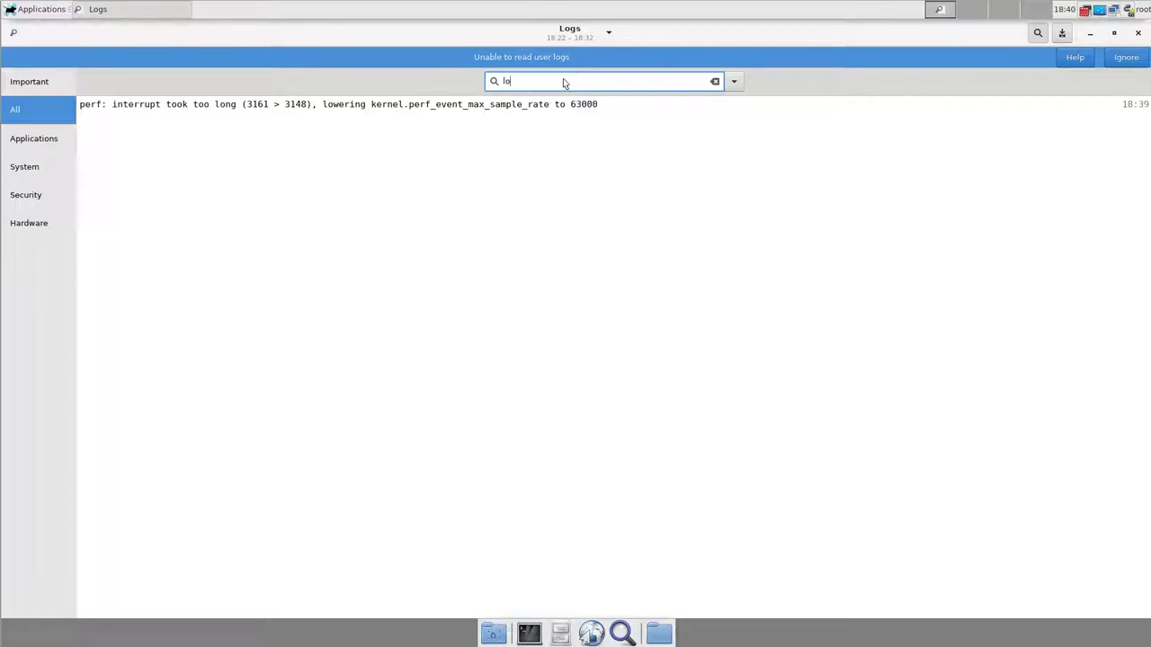
text(g)
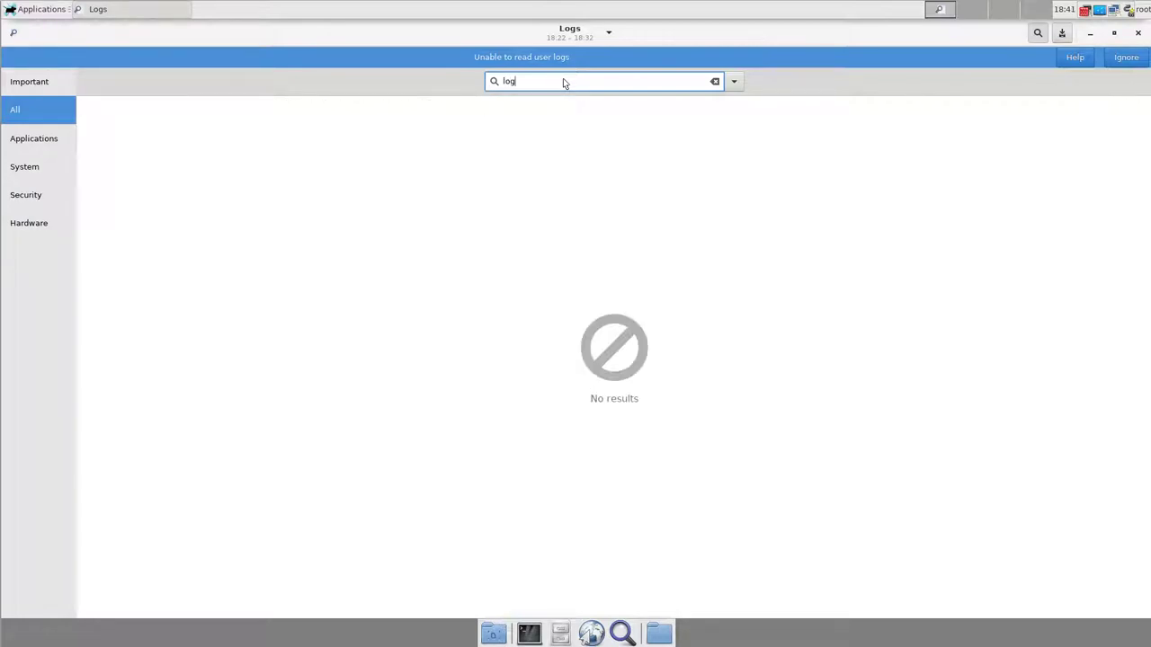
text(ggin)
key(BackSpace)
key(BackSpace)
key(BackSpace)
key(BackSpace)
text(in)
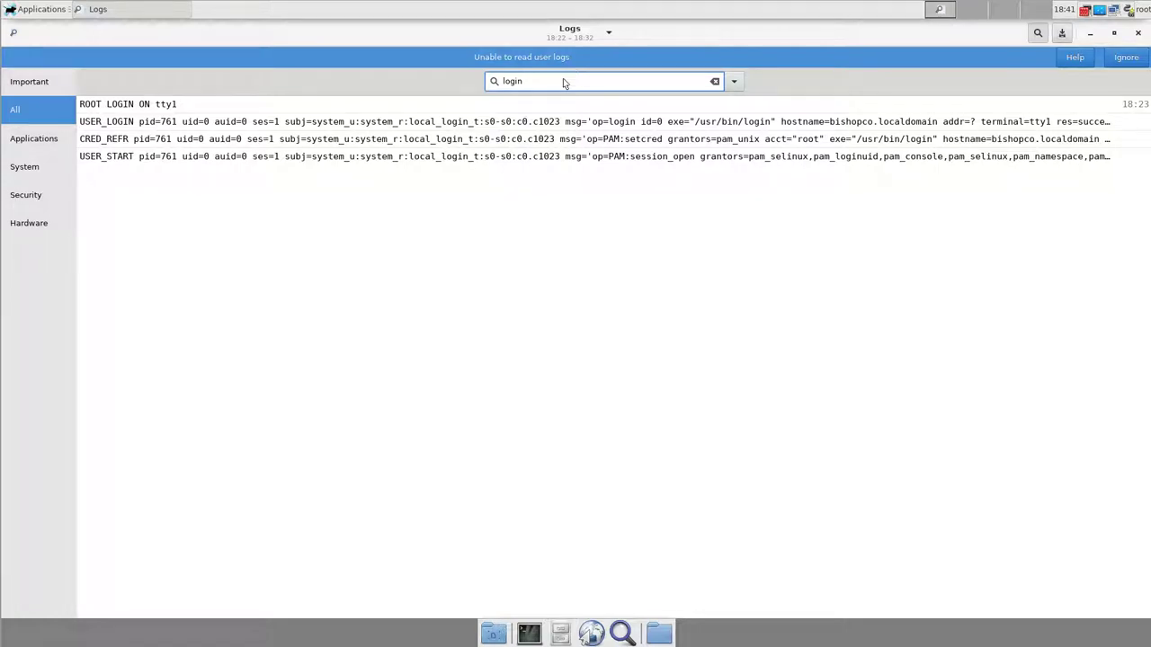
key(BackSpace)
key(BackSpace)
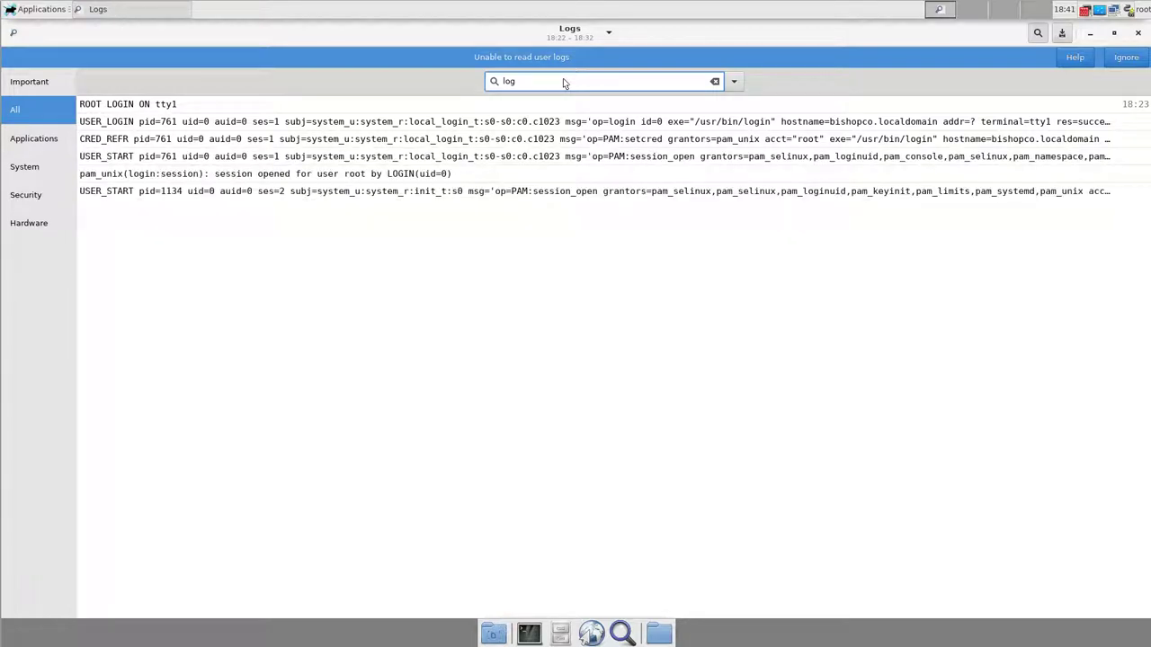
text(in)
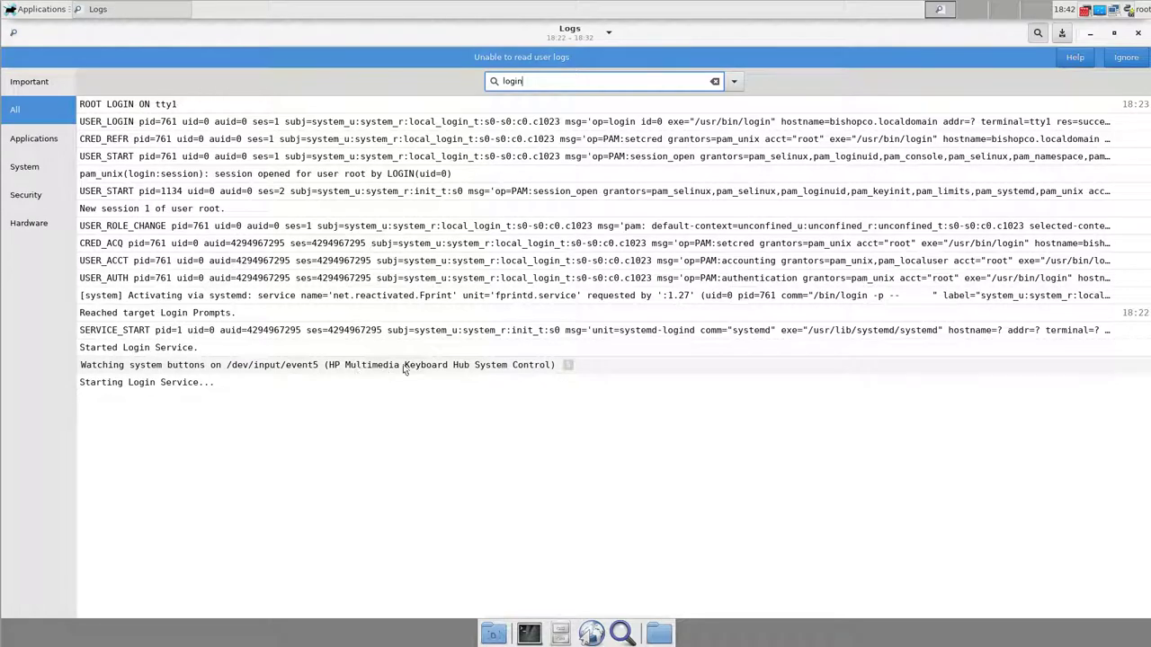
click(569, 365)
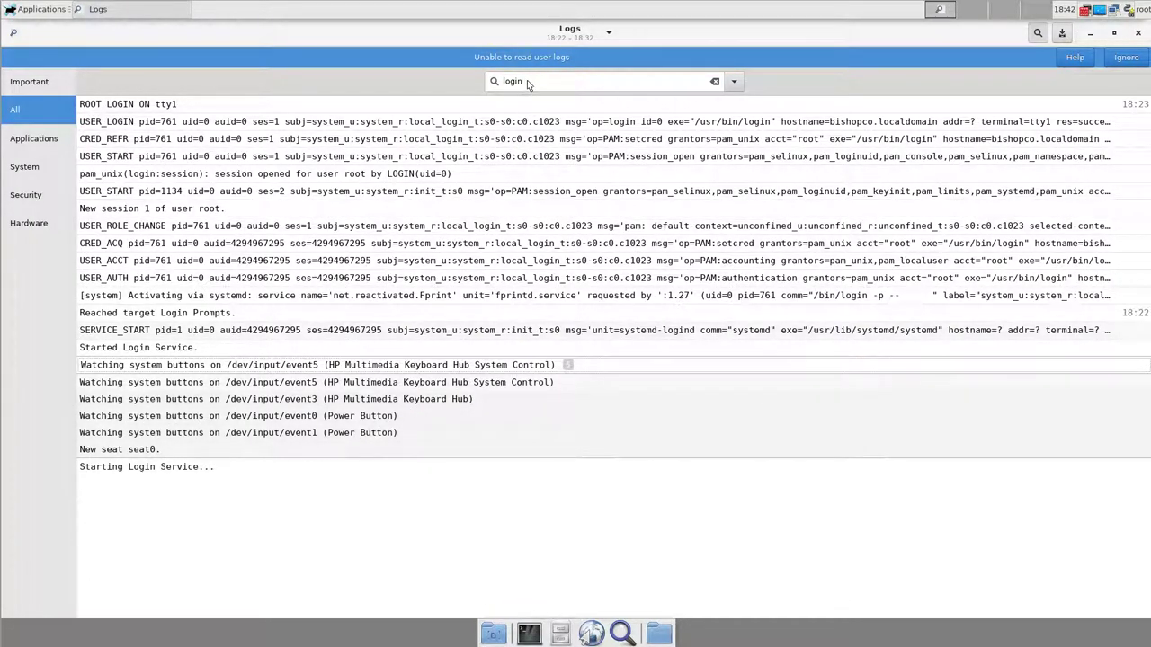
- Replace the search term with "desktop" to filter the All category's log entries
click(629, 83)
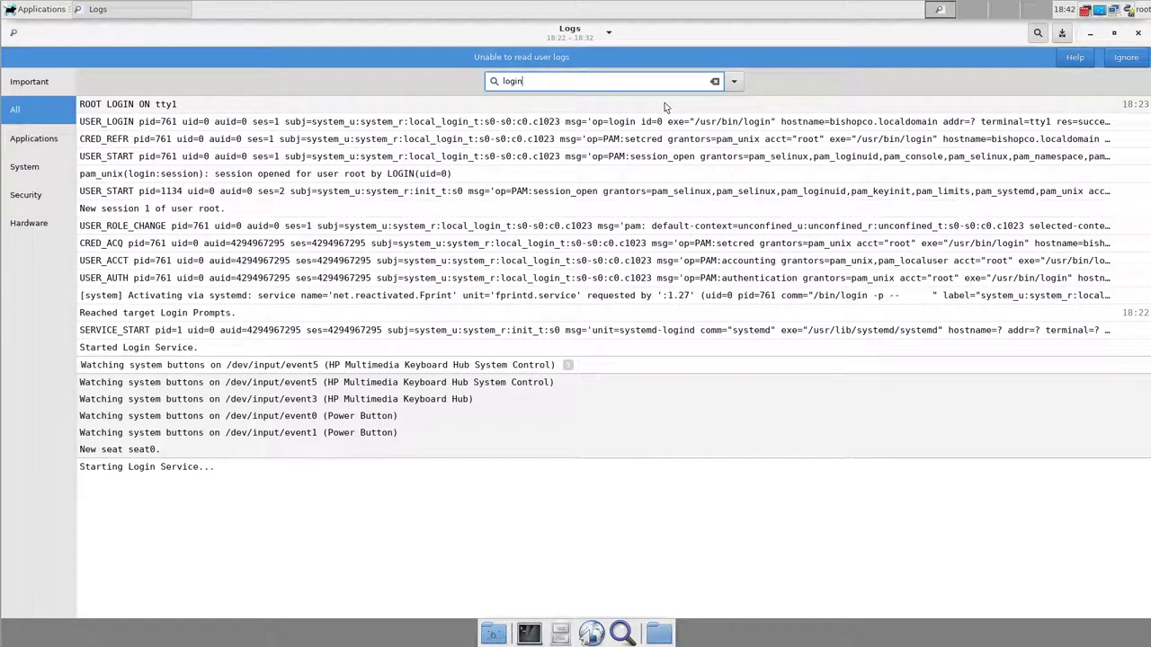
key(BackSpace)
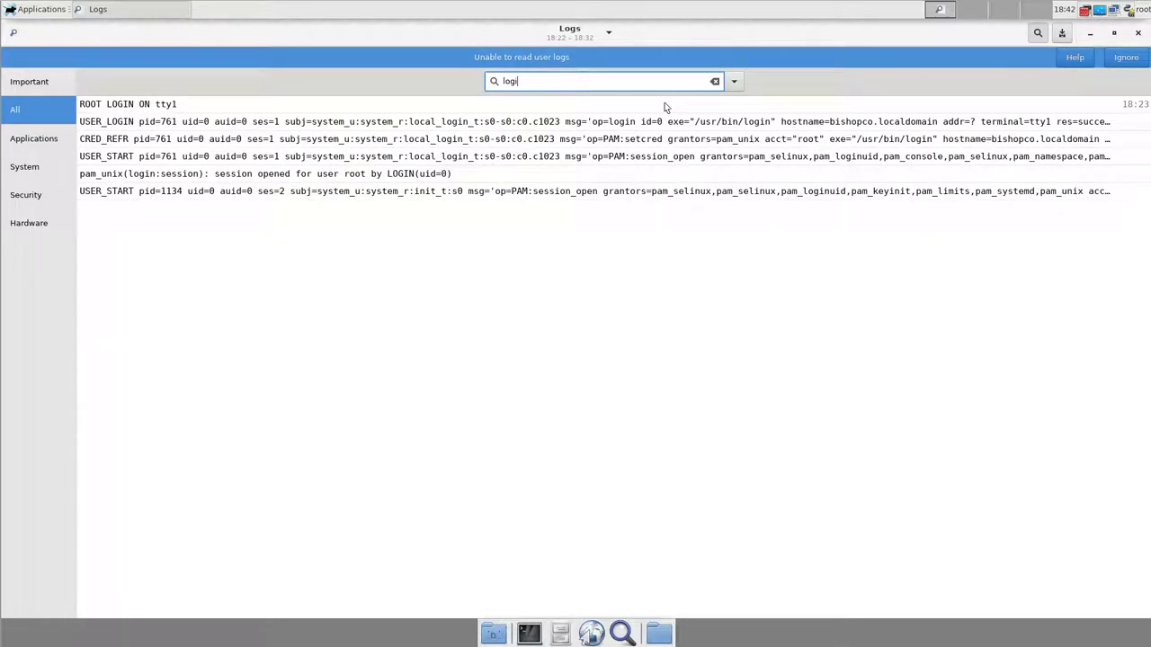
key(BackSpace)
key(BackSpace)
key(BackSpace)
key(BackSpace)
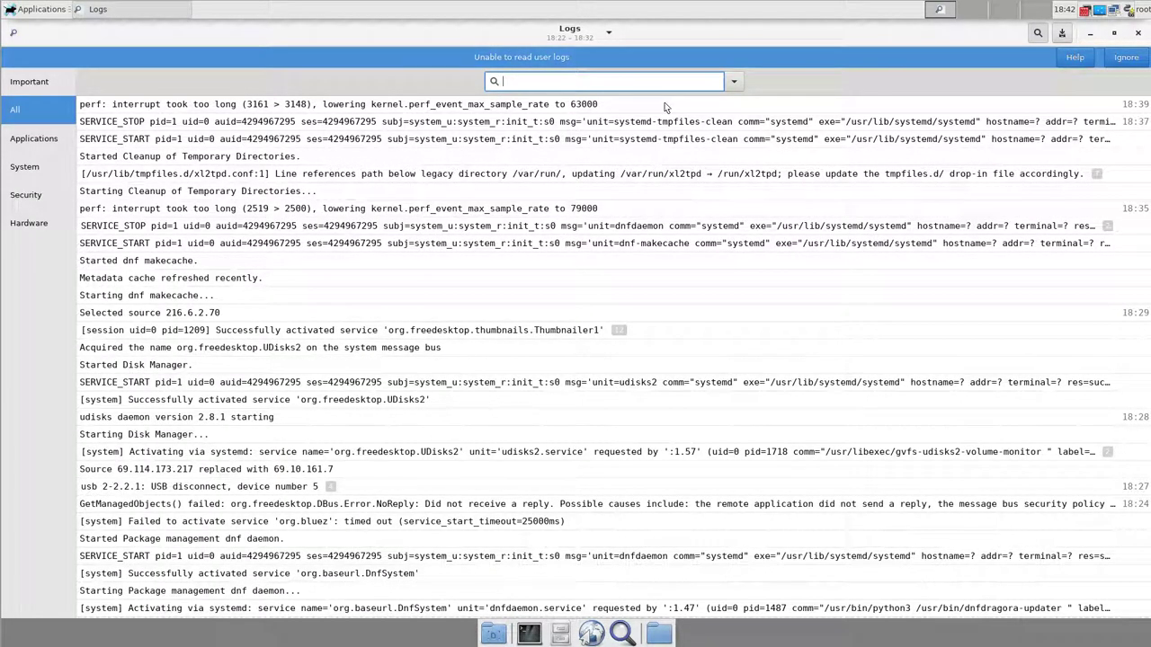
text(dessssssktop)
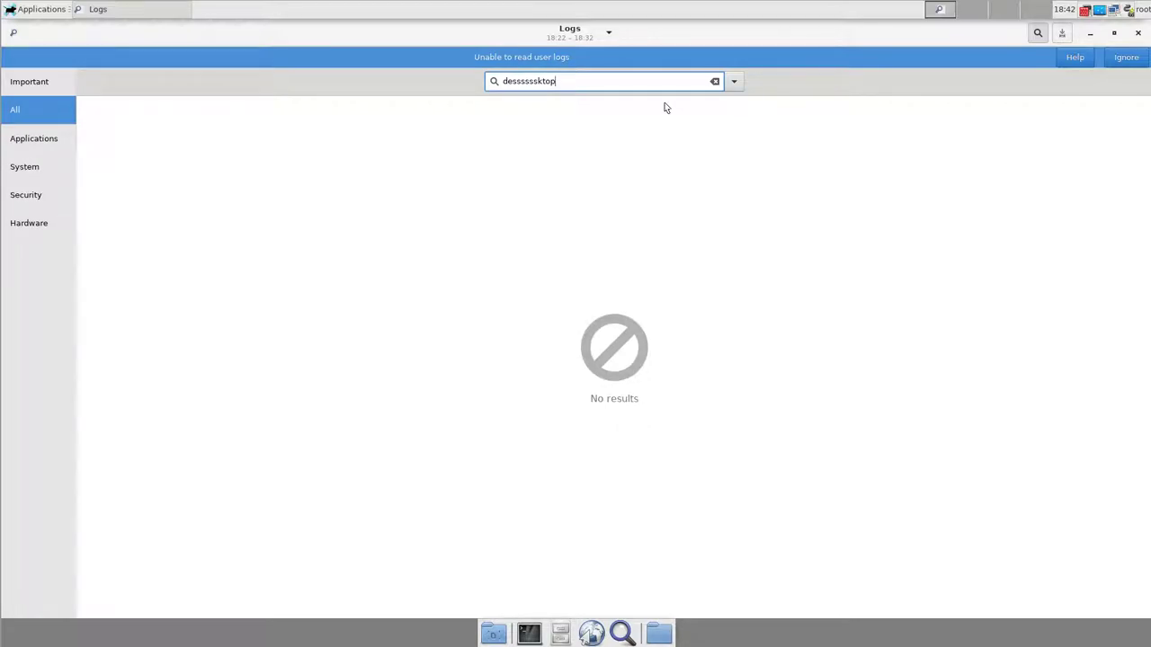
key(BackSpace)
key(BackSpace)
key(BackSpace)
key(BackSpace)
key(BackSpace)
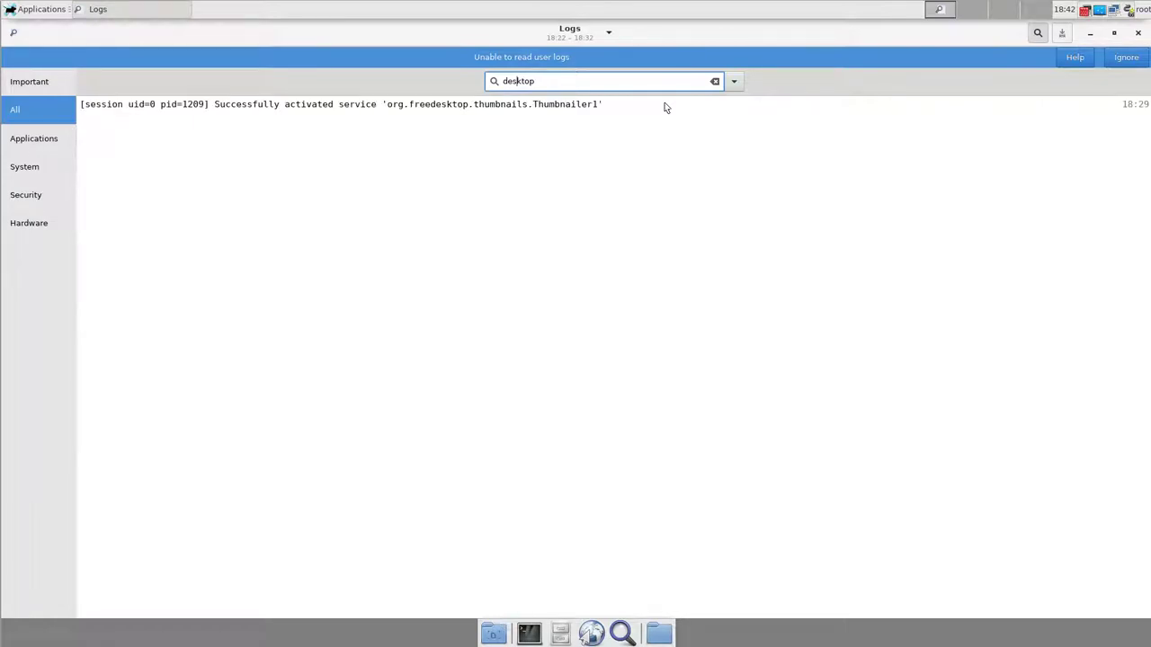
key(End)
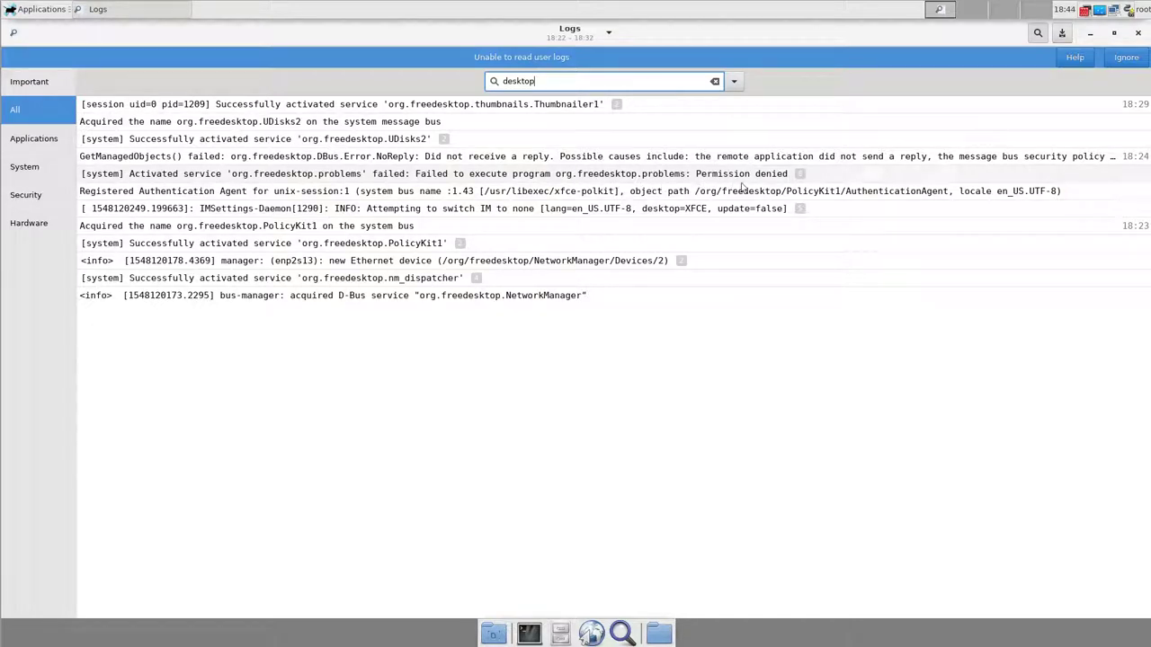
- Expand the "Activated service 'org.freedesktop.problems' failed" group and save a screenshot of it in the ScreenShots folder under the suggested name
click(798, 174)
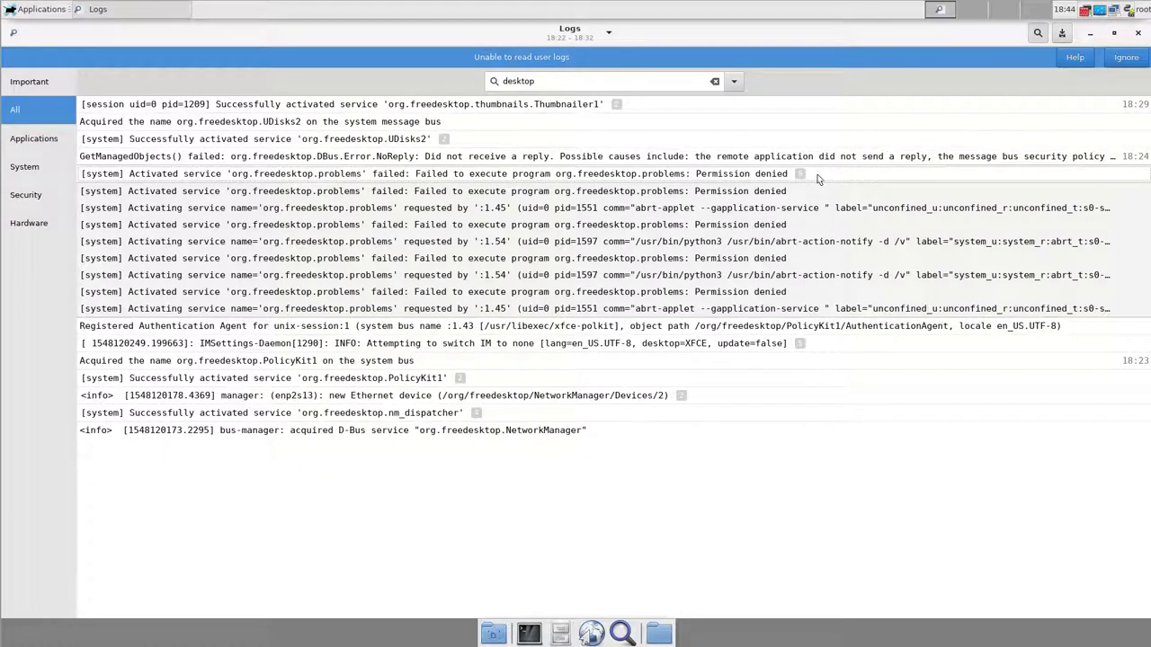
key(Print)
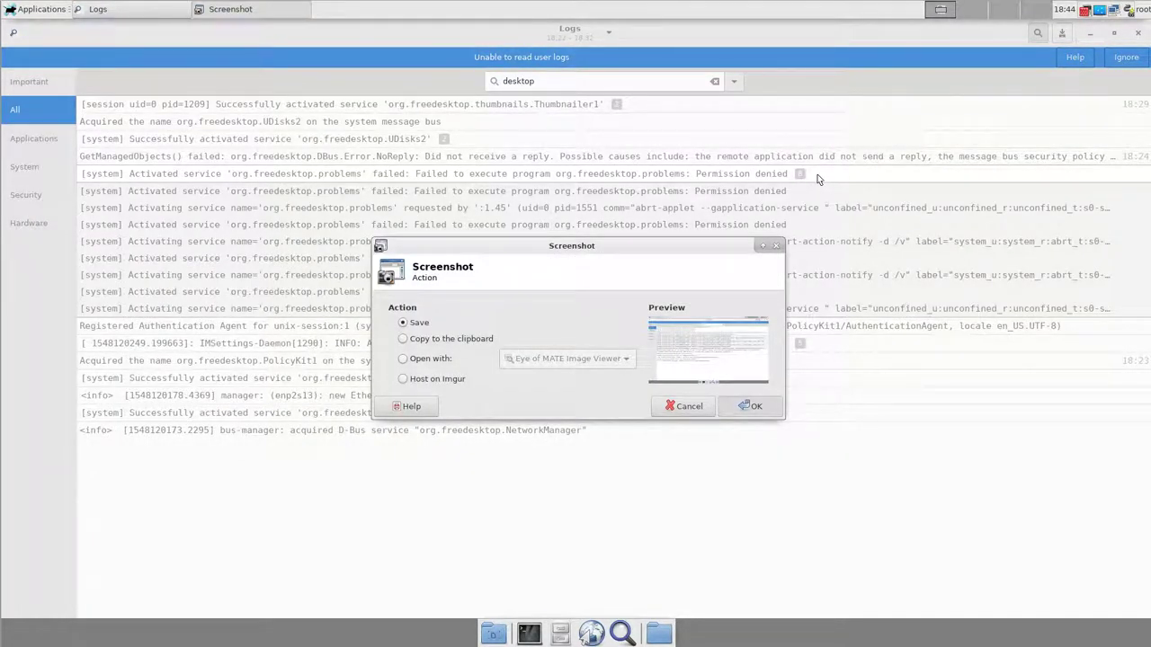
key(Return)
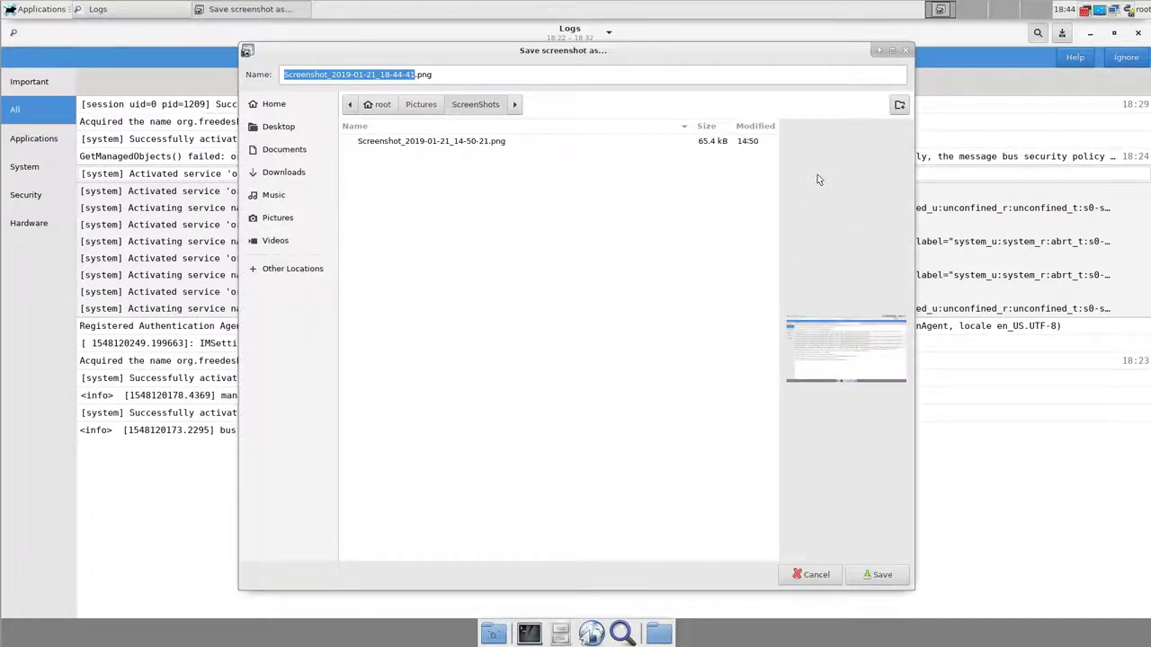
click(891, 574)
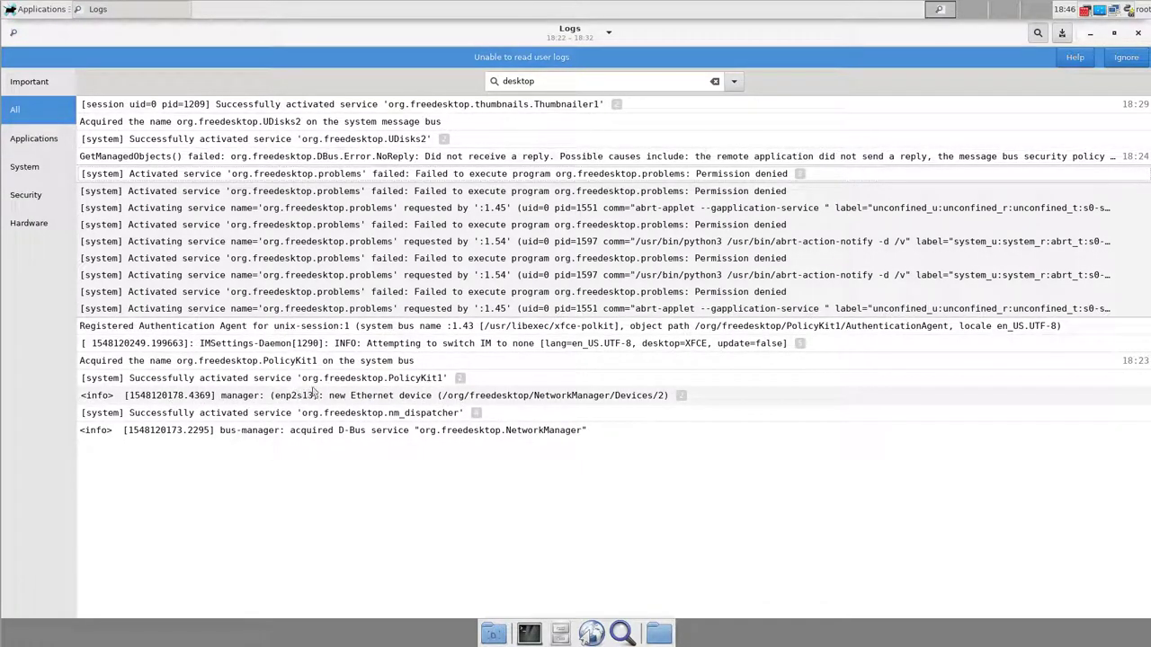
- Expand the "Successfully activated service 'org.freedesktop.PolicyKit1'" group and save another screenshot in the ScreenShots folder under the suggested name
click(462, 379)
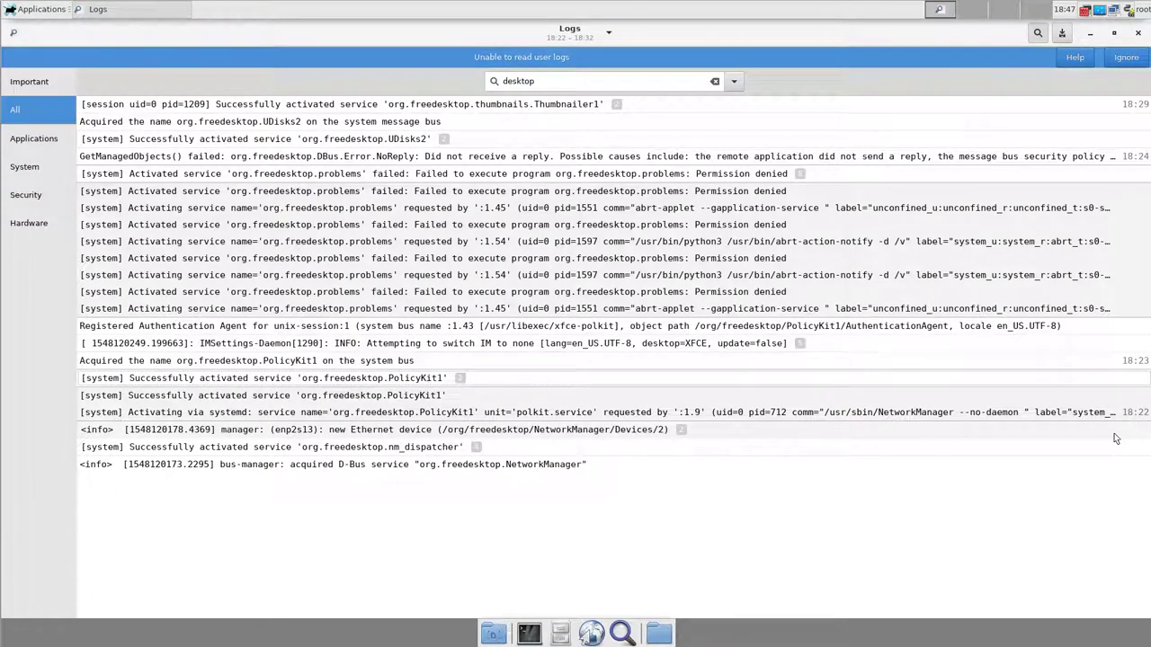
key(Print)
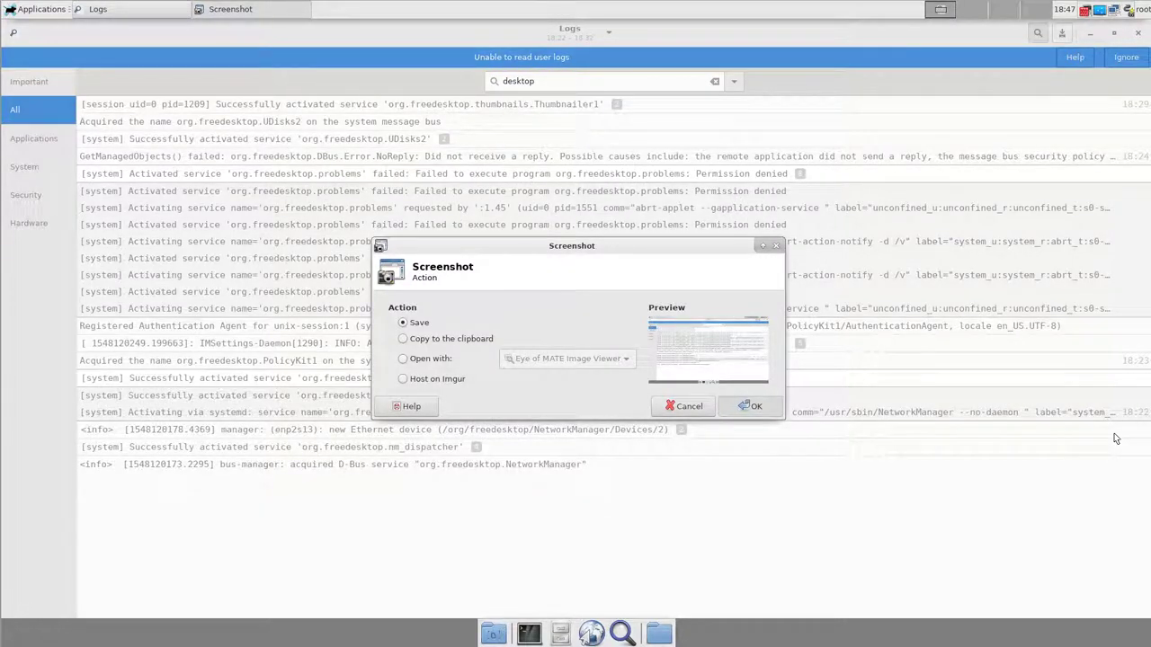
key(Return)
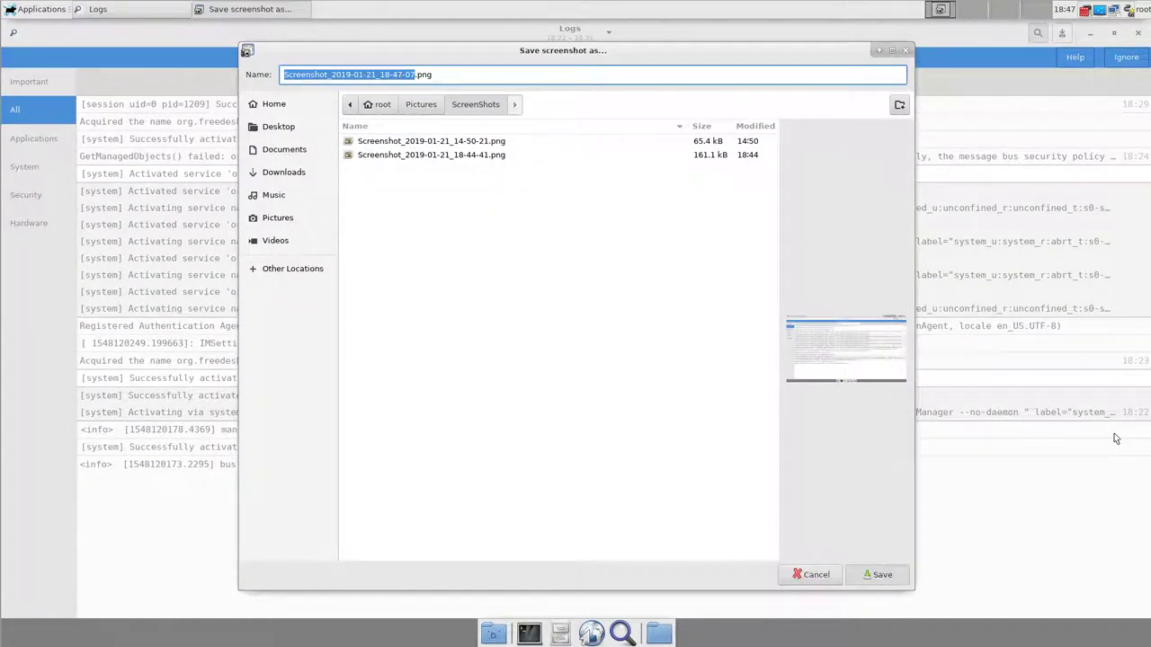
click(1114, 438)
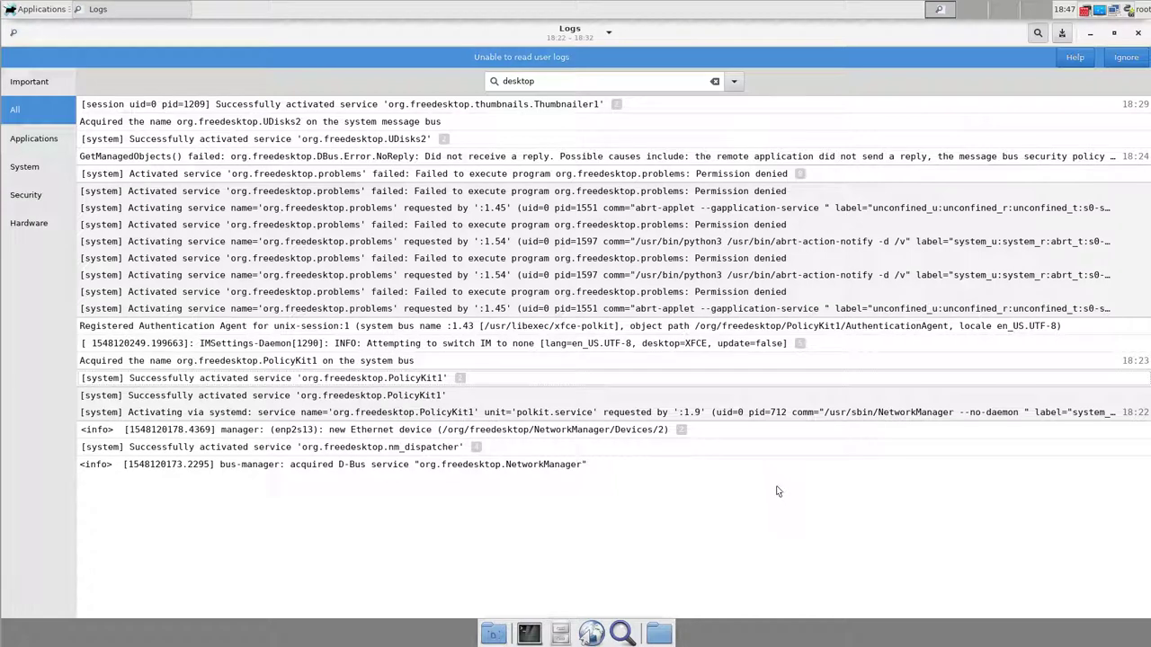
- Clear the "desktop" search term and quit the Logs application
click(554, 81)
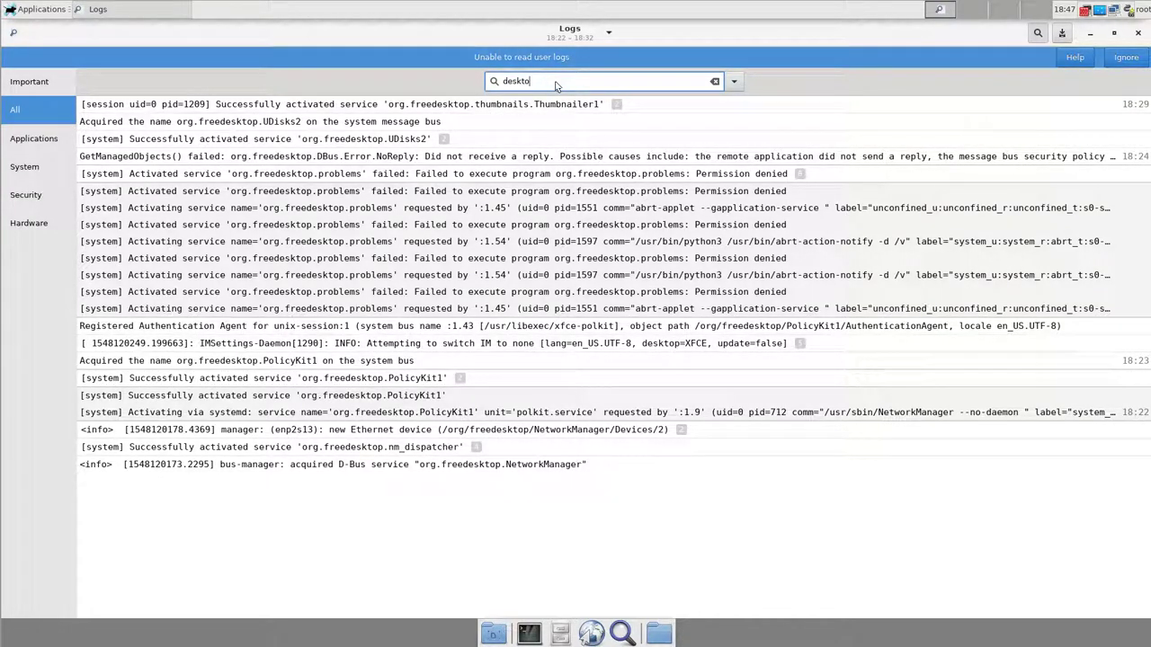
key(BackSpace)
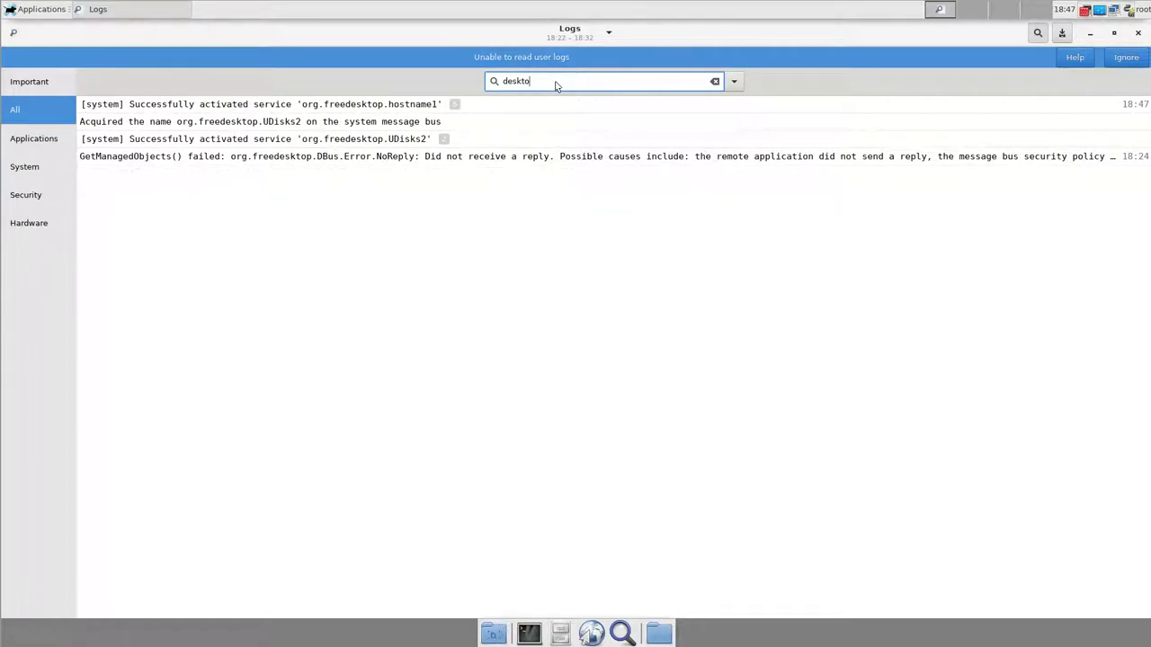
key(BackSpace)
key(BackSpace)
key(BackSpace)
key(BackSpace)
key(BackSpace)
key(BackSpace)
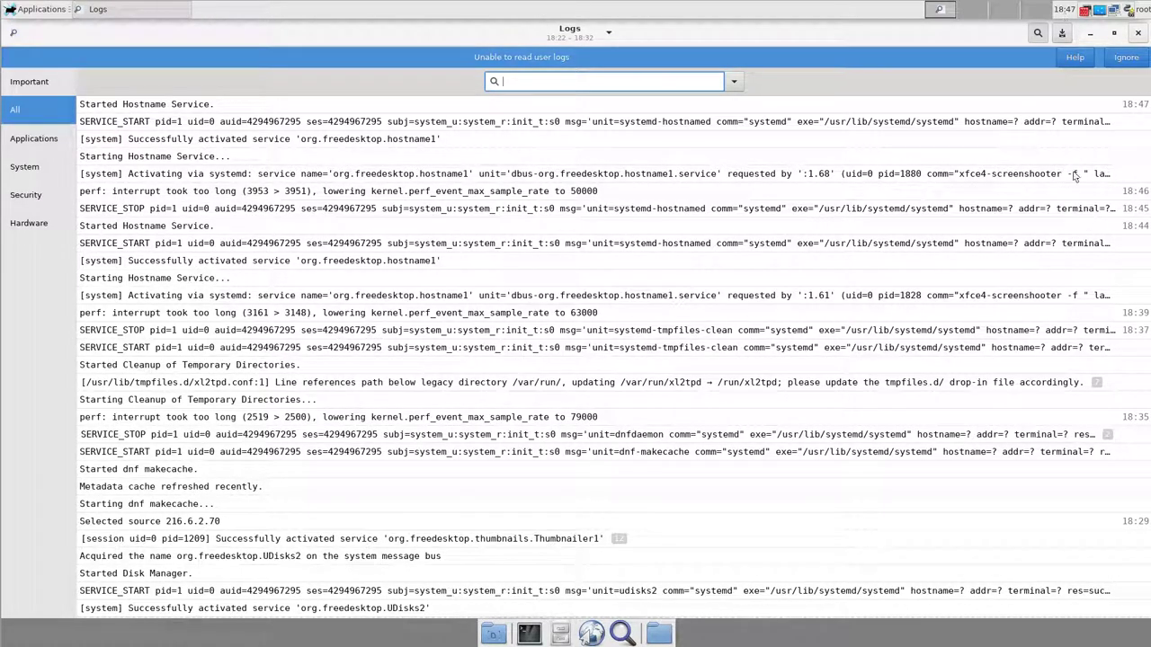
key(ctrl+q)
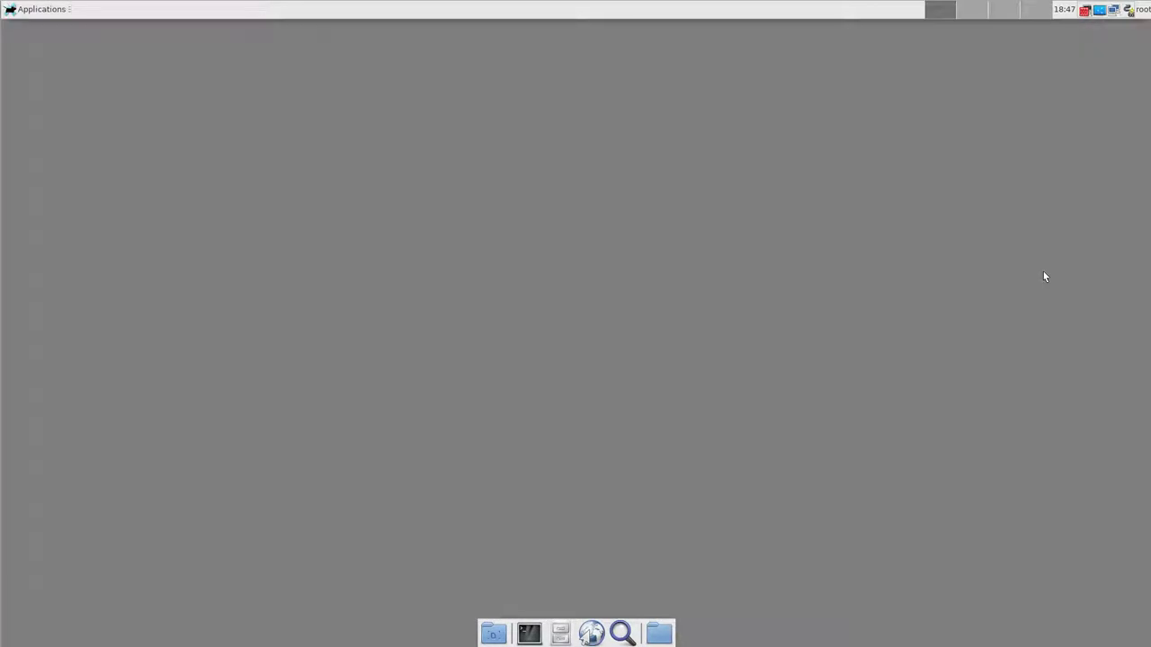
- Open the panel clock's properties and look over the available time formats
click(1063, 10)
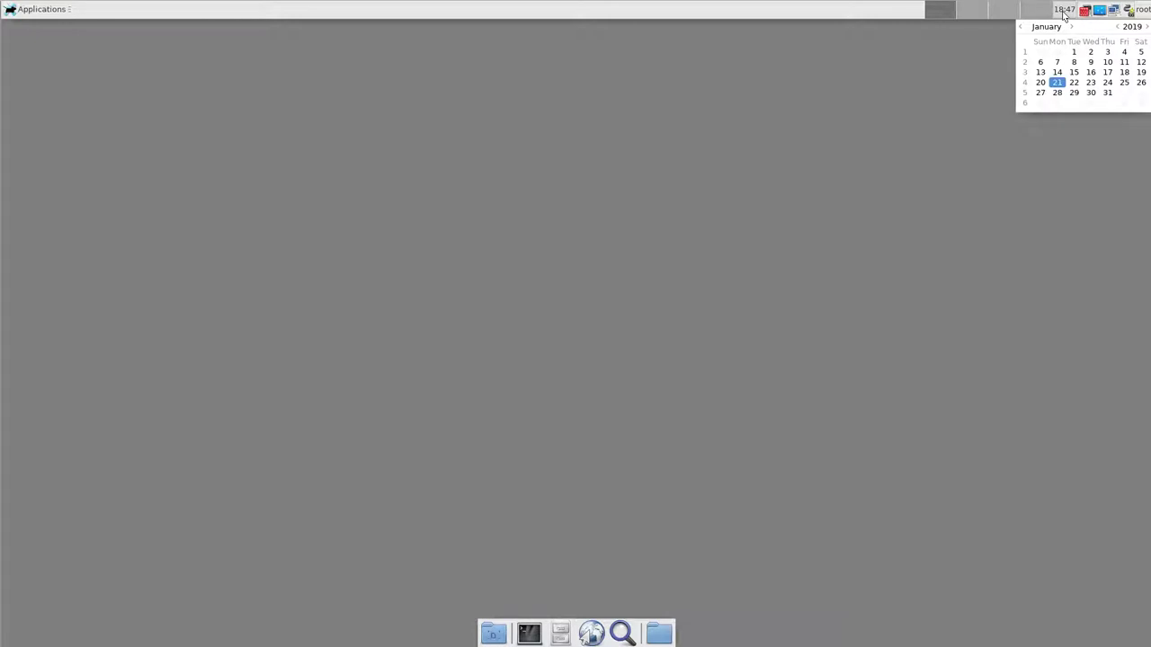
click(1063, 10)
right_click(1064, 10)
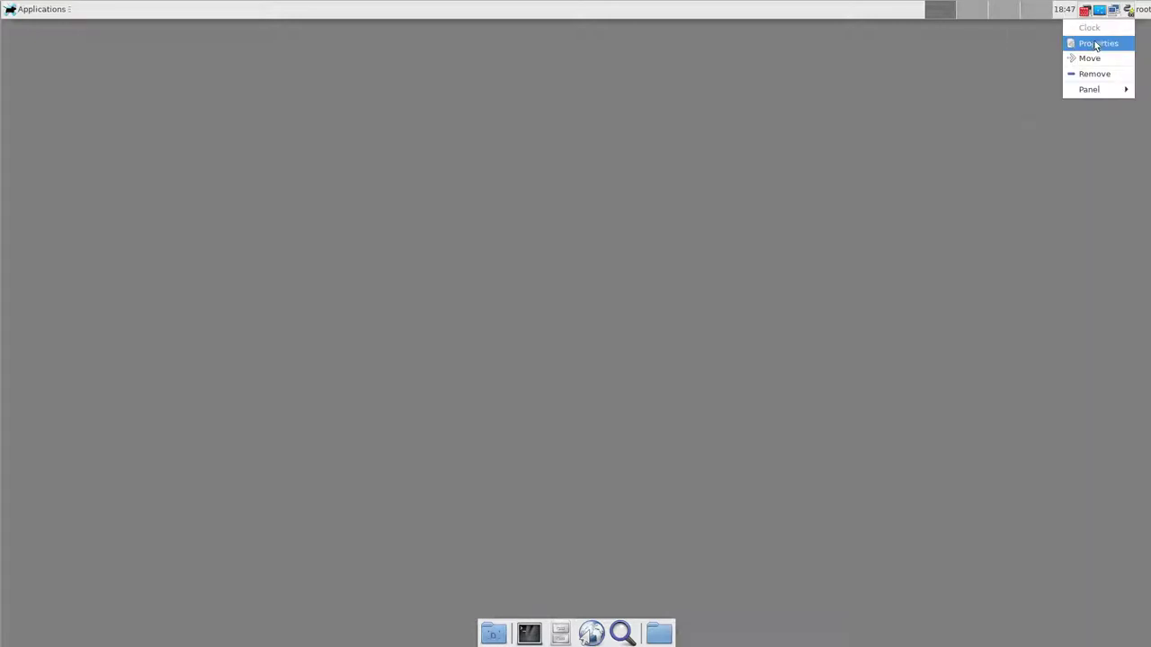
click(1095, 44)
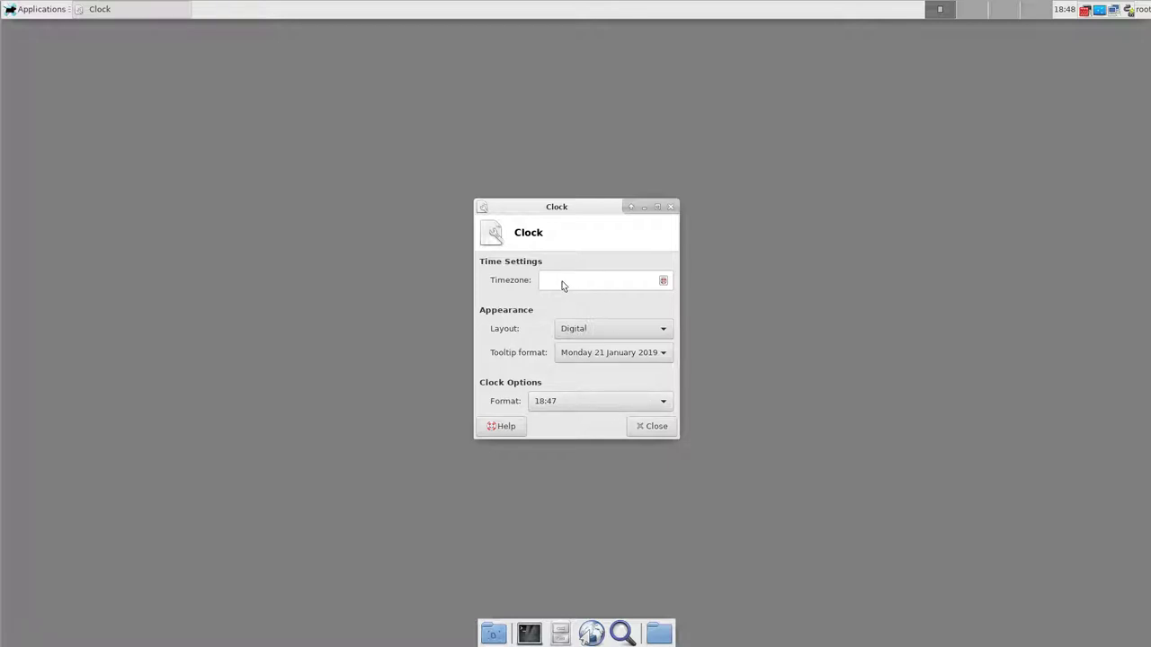
click(615, 401)
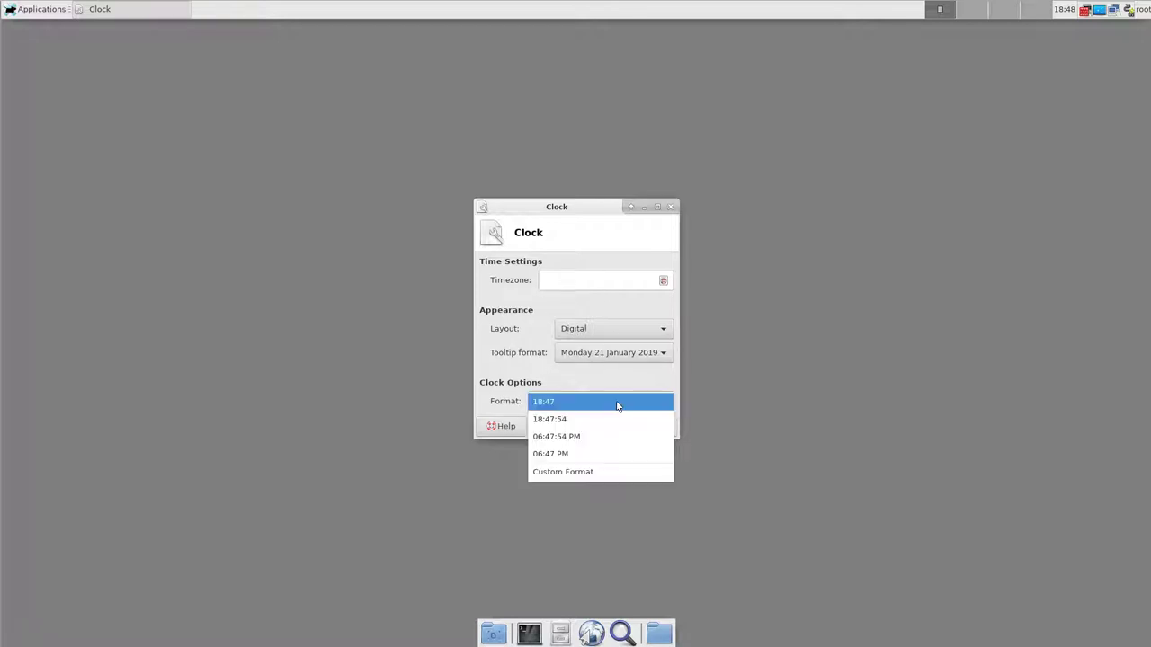
click(616, 402)
click(616, 402)
click(616, 400)
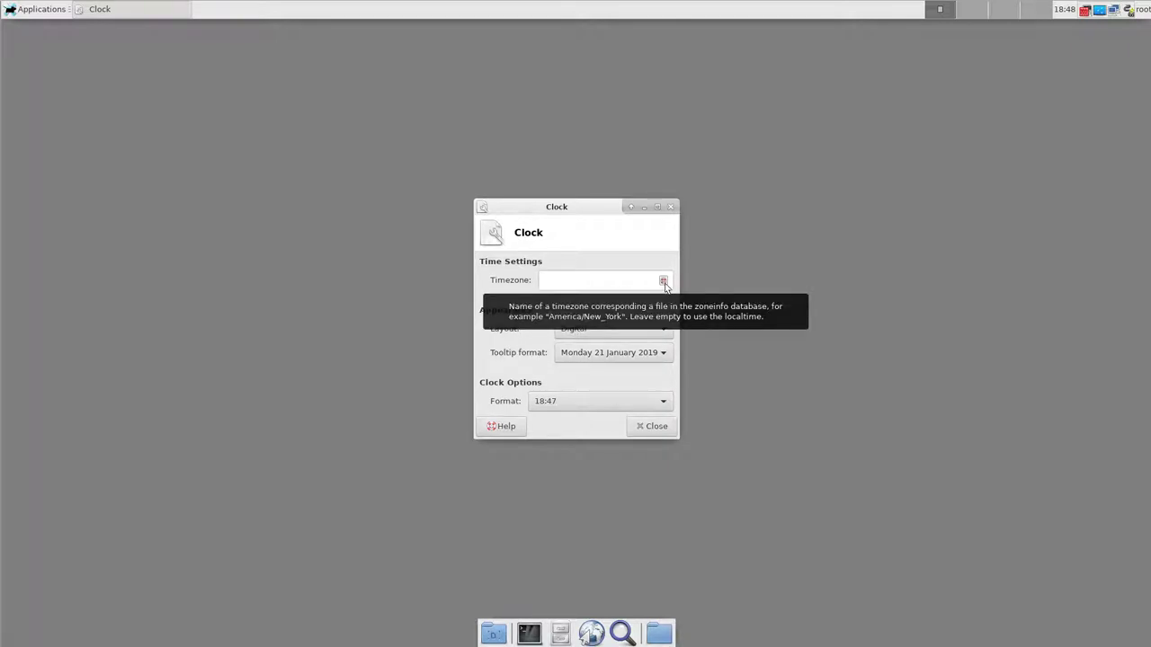
- Try "Cent", "Central" and "cen" as the clock's timezone
click(580, 282)
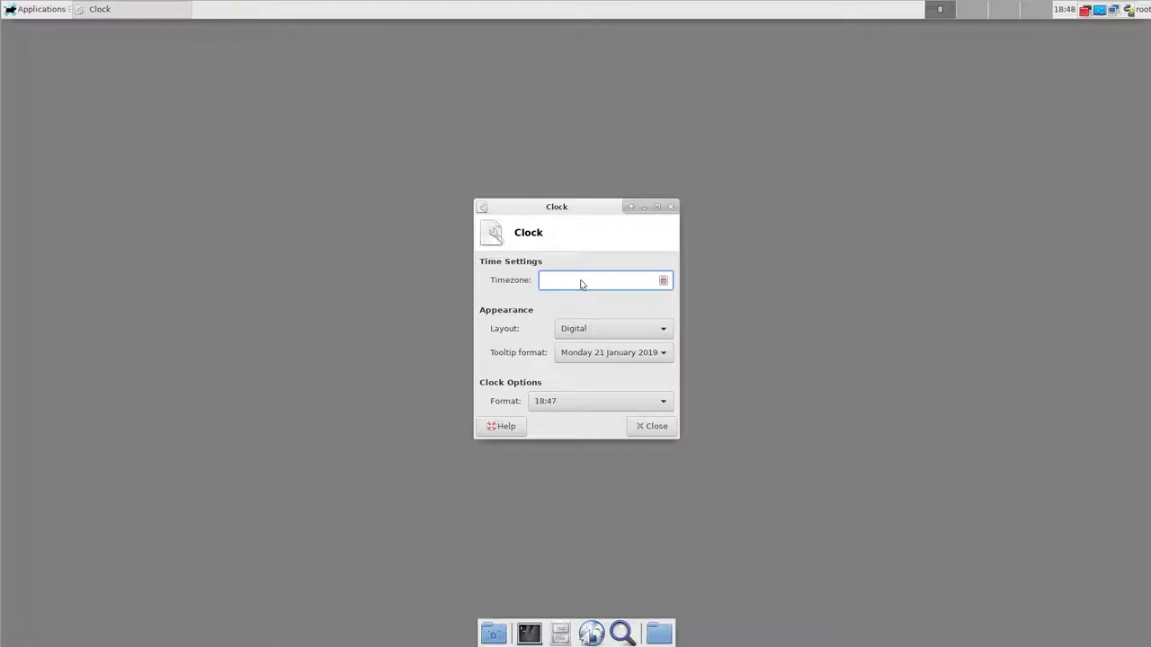
text(Cent)
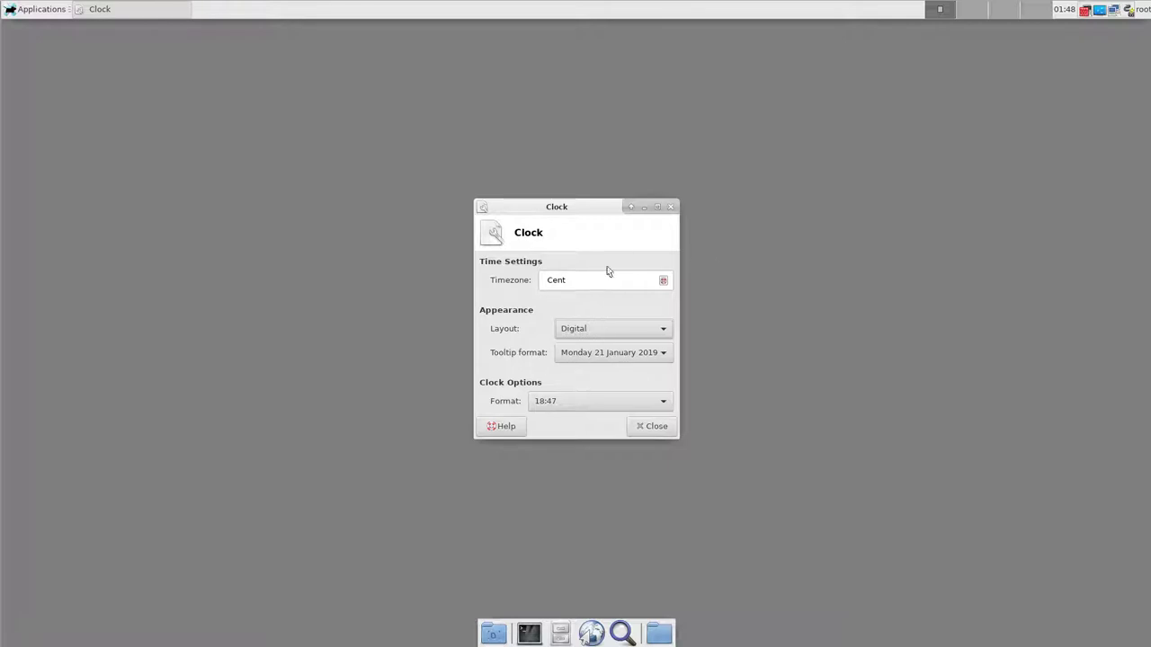
click(578, 284)
key(BackSpace)
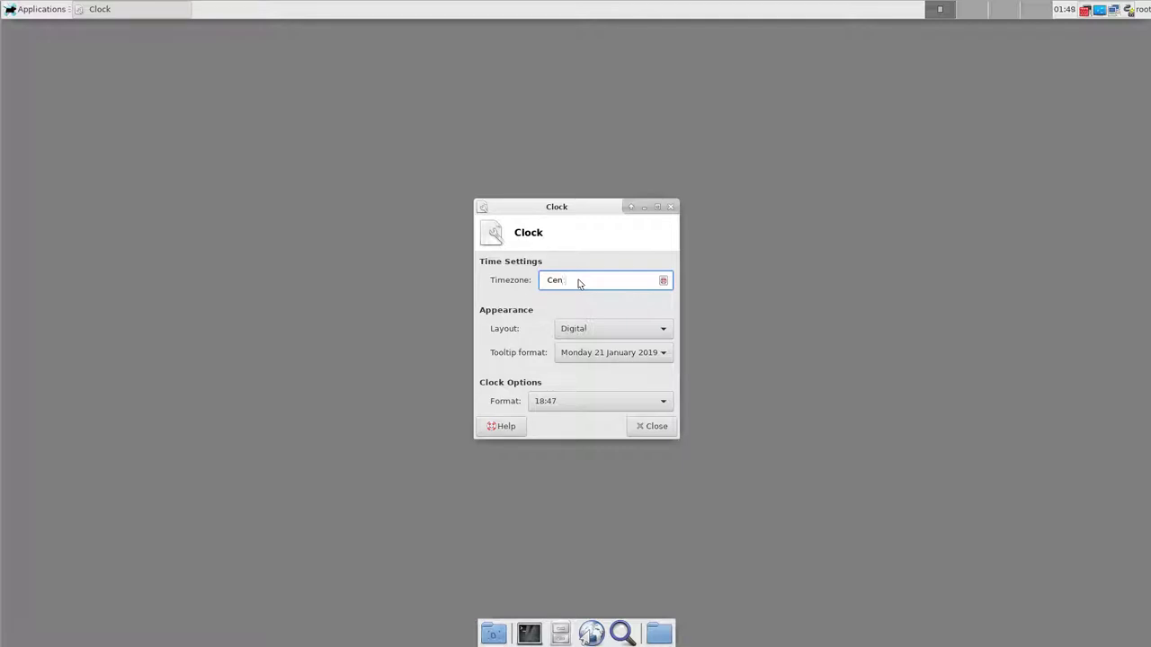
text(tral)
key(BackSpace)
key(BackSpace)
key(BackSpace)
key(BackSpace)
key(BackSpace)
key(BackSpace)
key(BackSpace)
text(cent)
key(BackSpace)
key(Return)
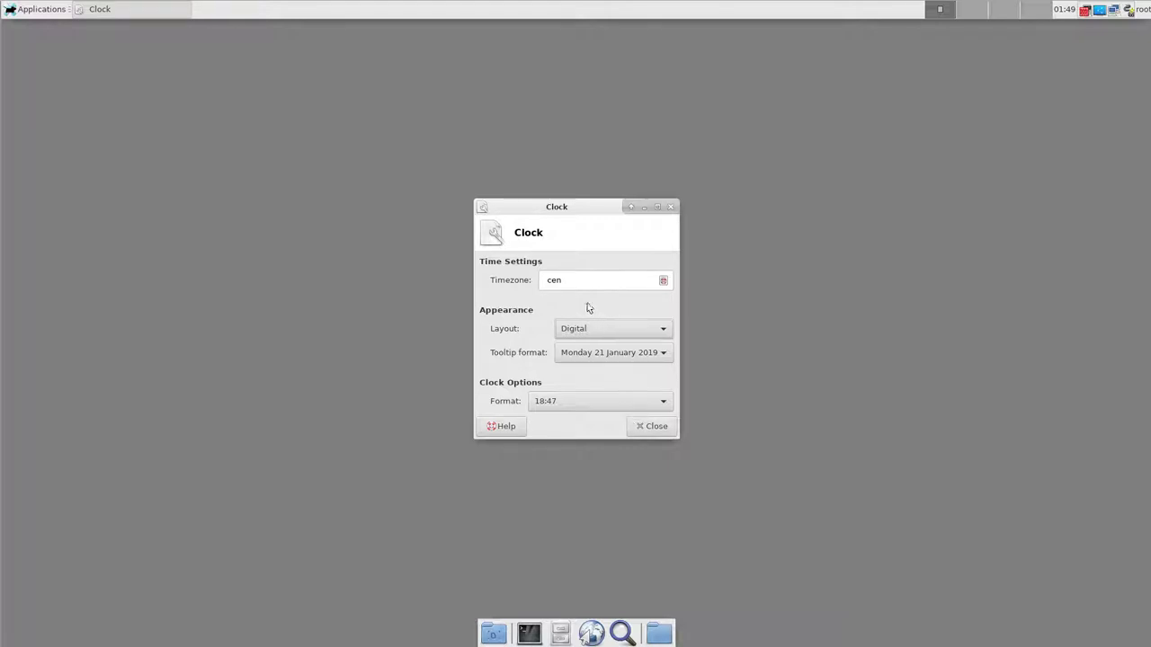
- Try "central" as the clock's timezone and clear the timezone entry
click(571, 284)
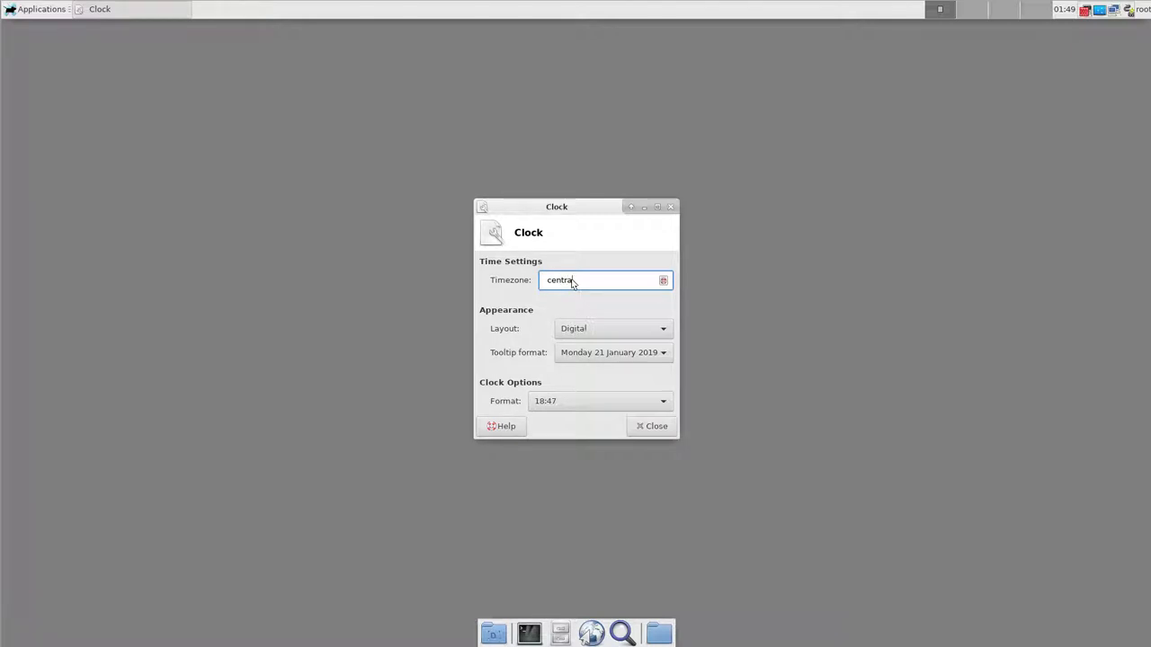
key(BackSpace)
key(BackSpace)
key(BackSpace)
key(BackSpace)
key(BackSpace)
key(BackSpace)
key(BackSpace)
text(centralaaaa)
key(BackSpace)
key(BackSpace)
key(BackSpace)
key(BackSpace)
key(BackSpace)
key(BackSpace)
key(BackSpace)
key(BackSpace)
key(BackSpace)
key(BackSpace)
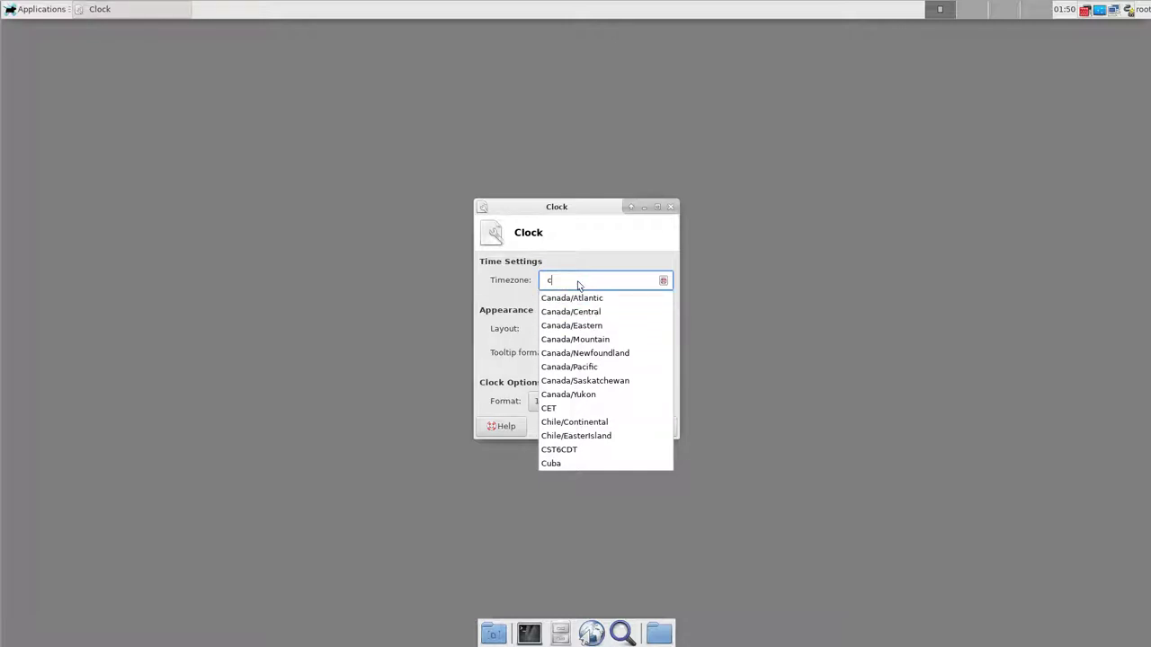
click(578, 284)
key(BackSpace)
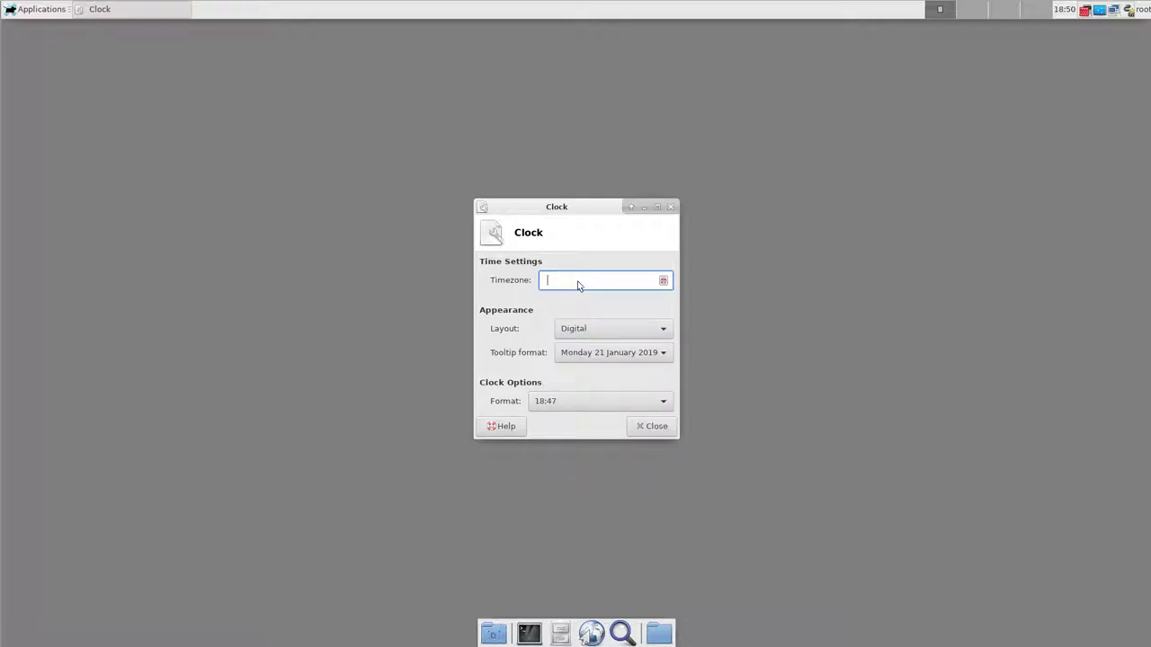
- Set the clock's timezone to US/Central and close the clock's properties
text(us)
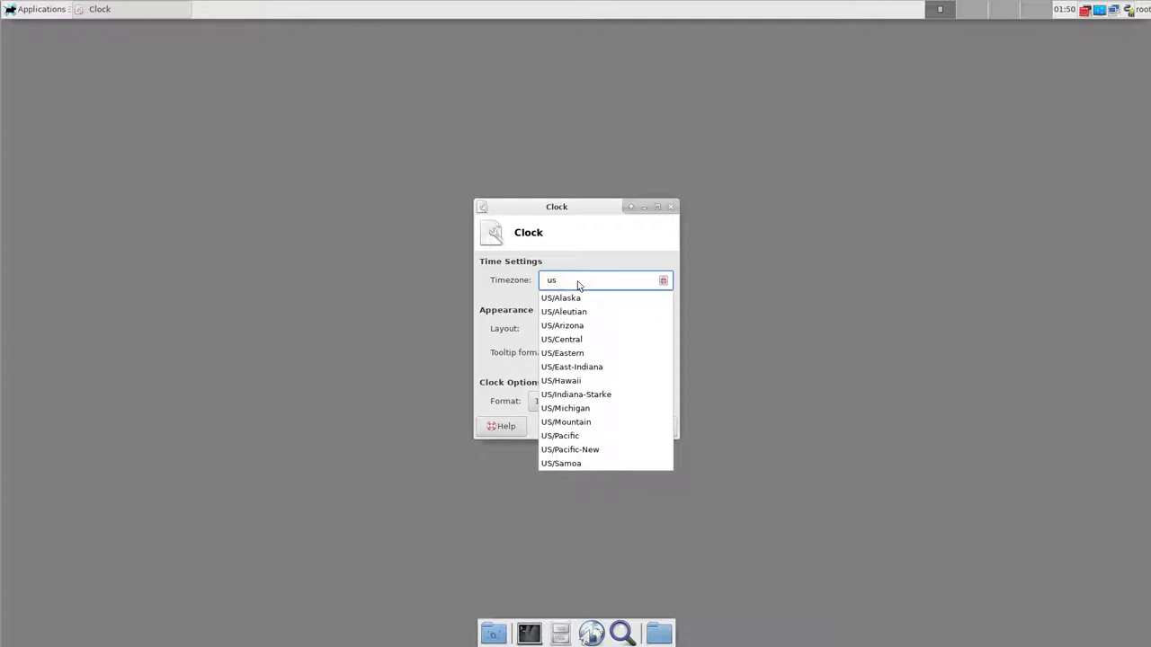
click(573, 340)
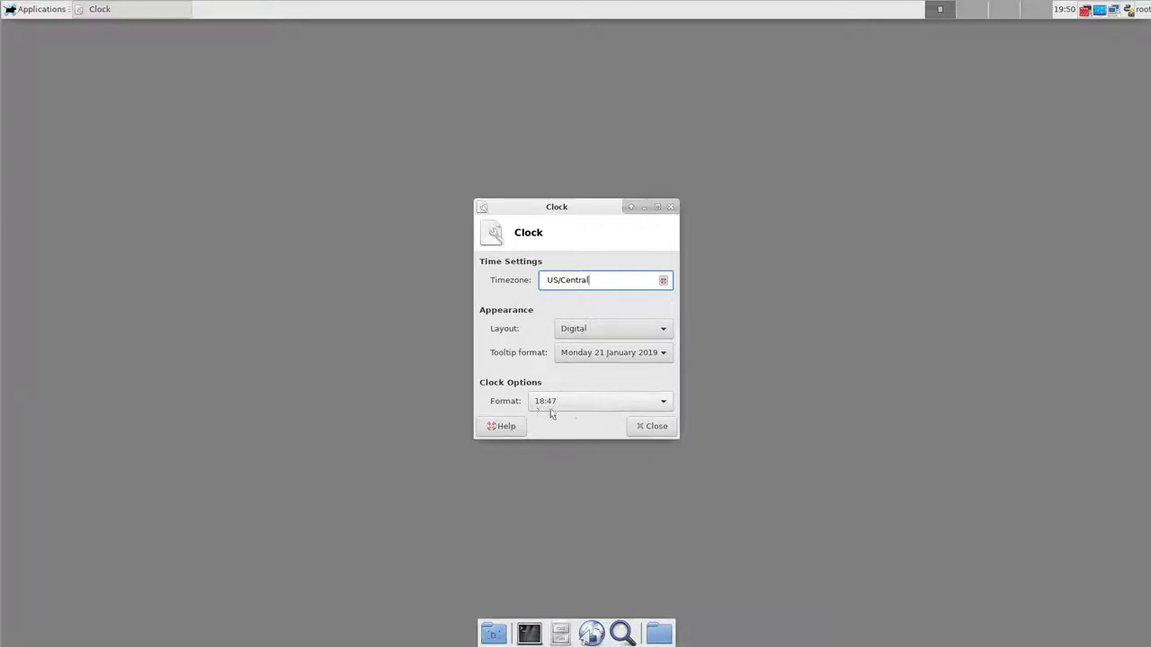
click(651, 430)
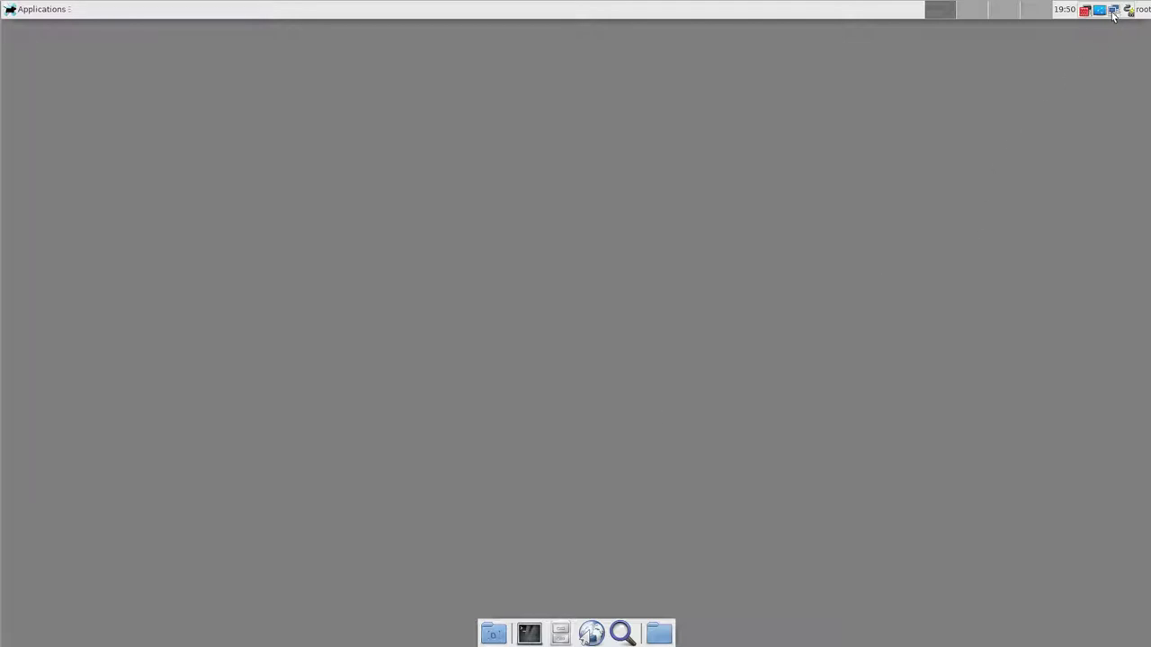
- Change the panel clock's format to 12-hour hours and minutes with AM/PM, without seconds, and close its properties
right_click(1065, 10)
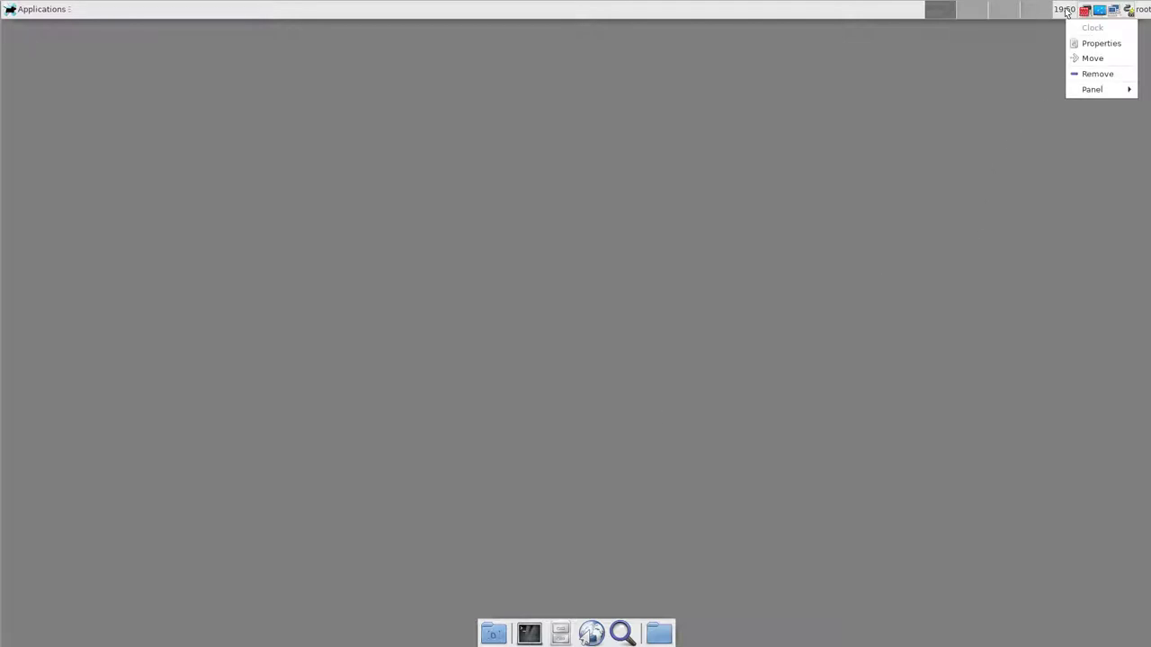
mouse_move(1086, 92)
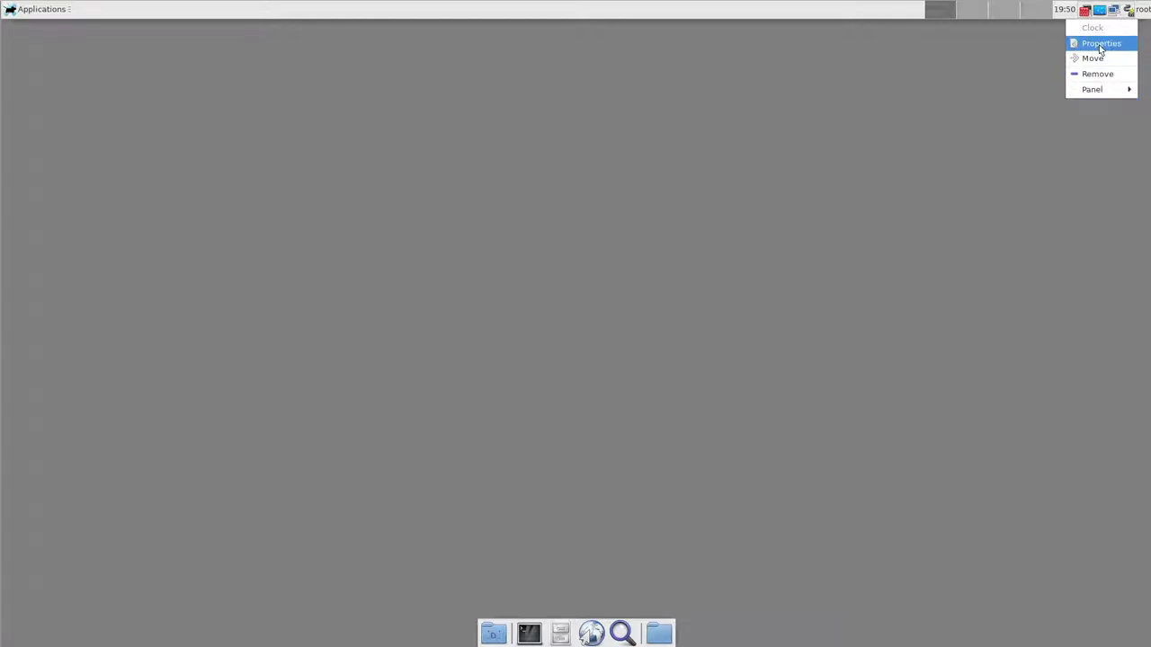
click(1100, 47)
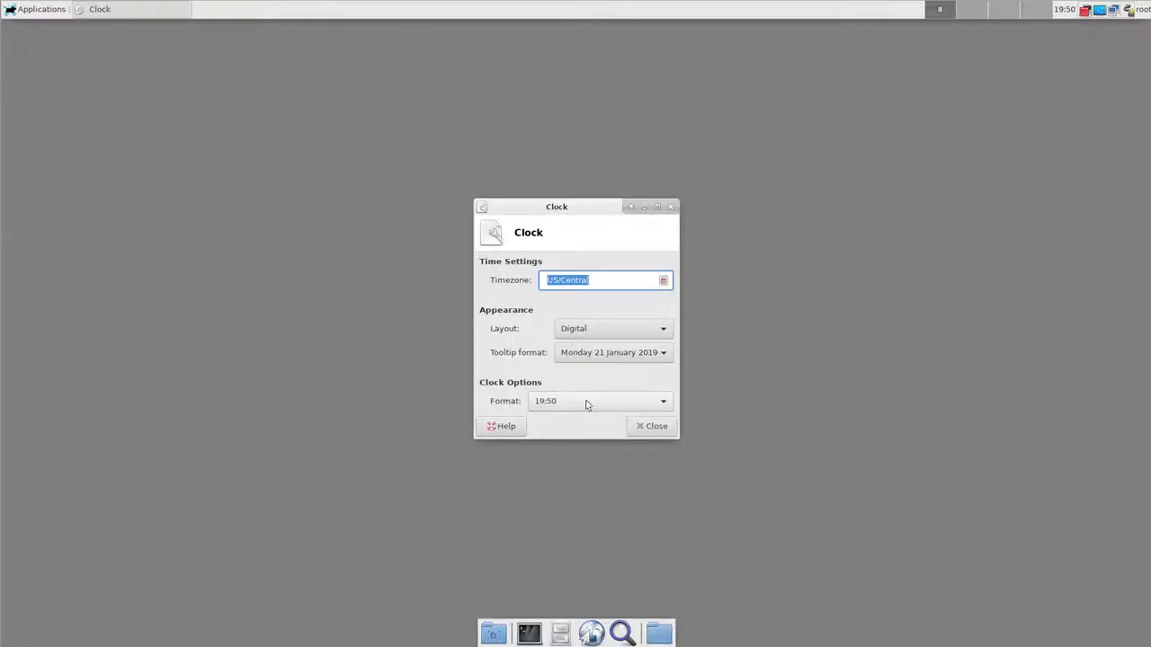
click(644, 407)
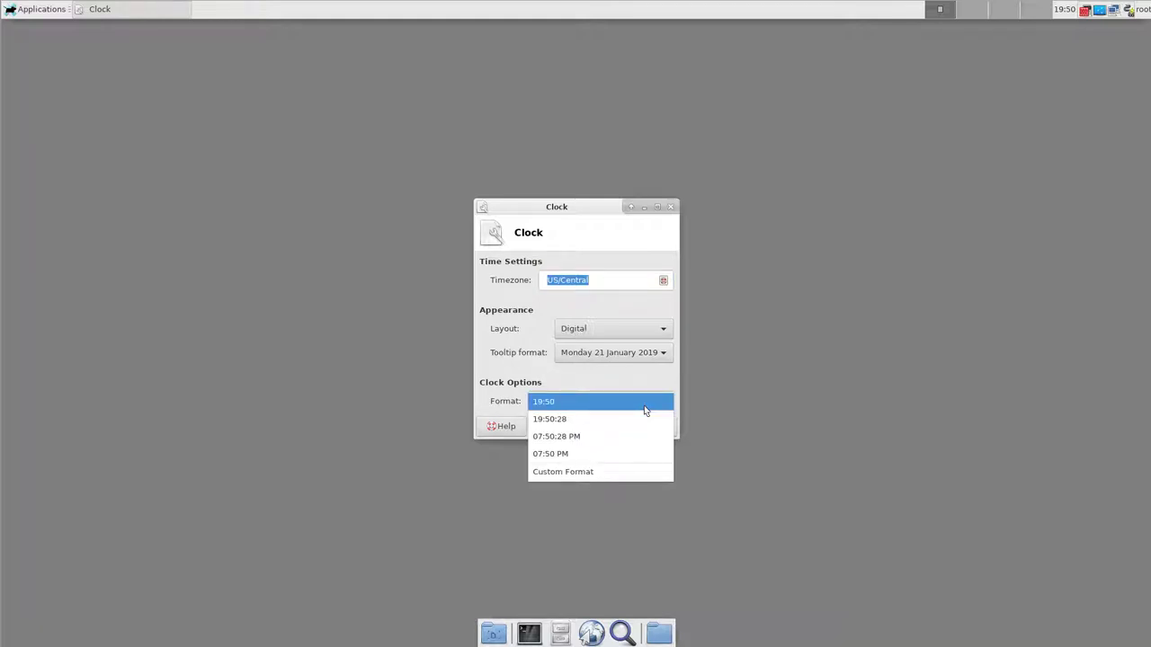
click(606, 454)
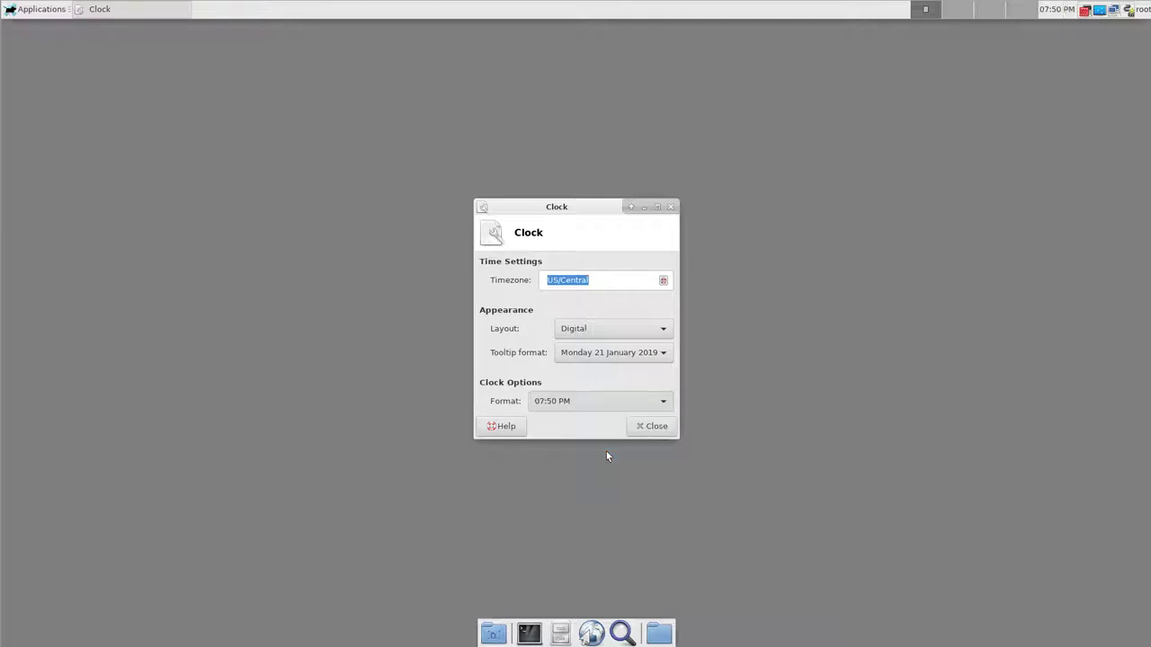
click(648, 428)
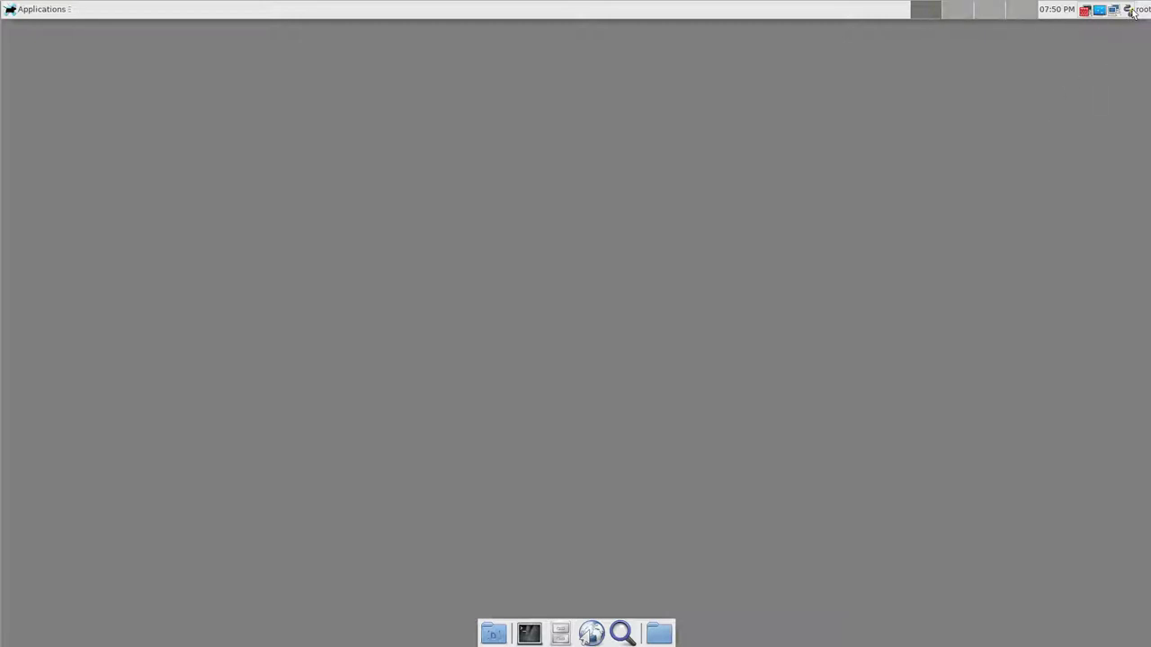
click(11, 11)
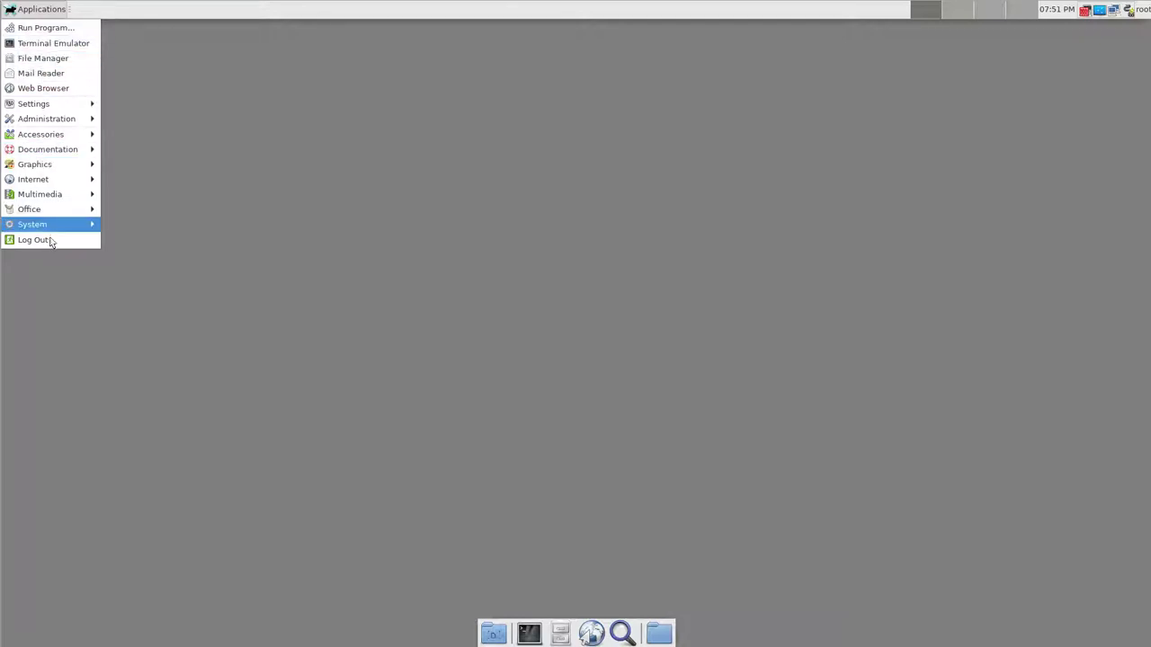
mouse_move(53, 243)
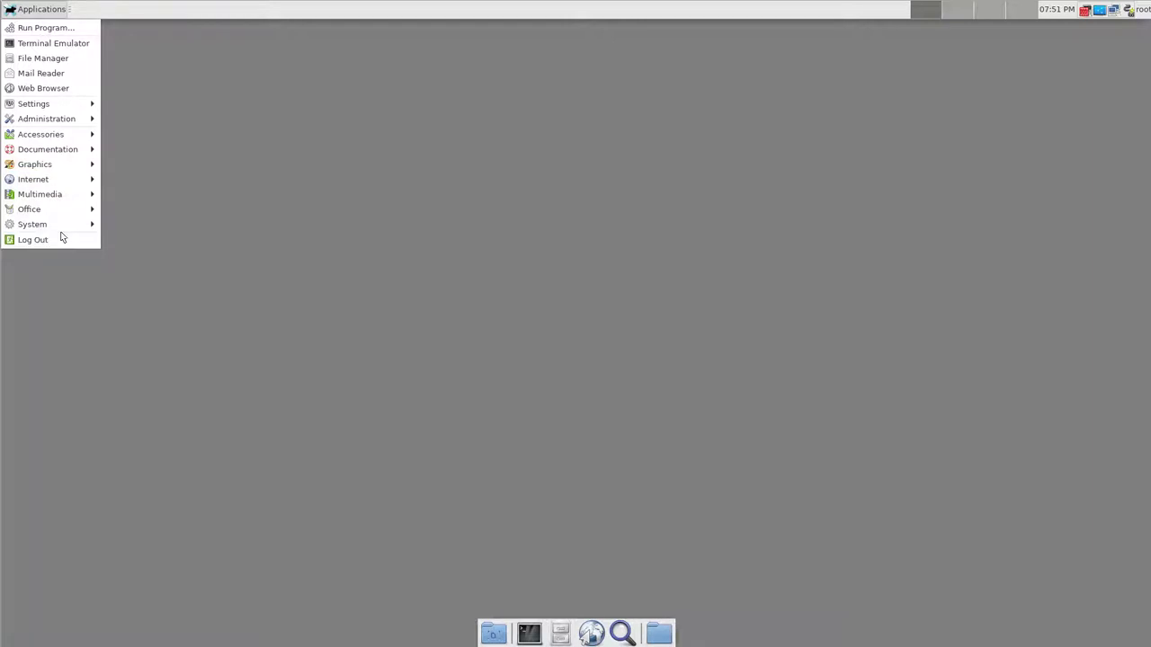
mouse_move(56, 194)
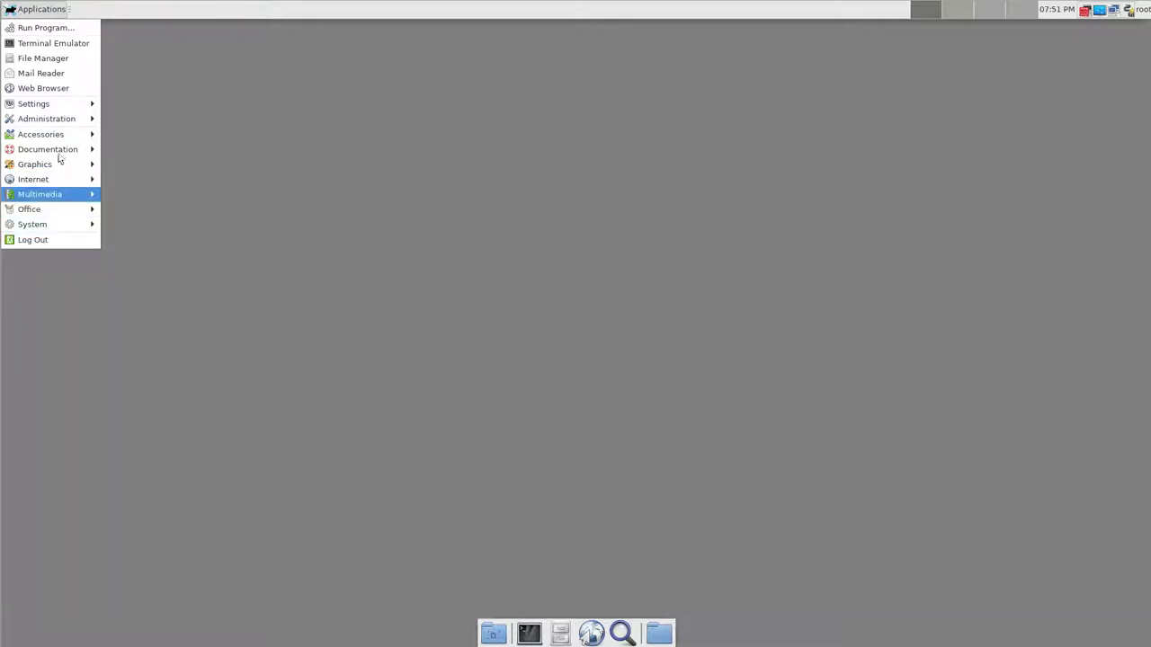
mouse_move(52, 136)
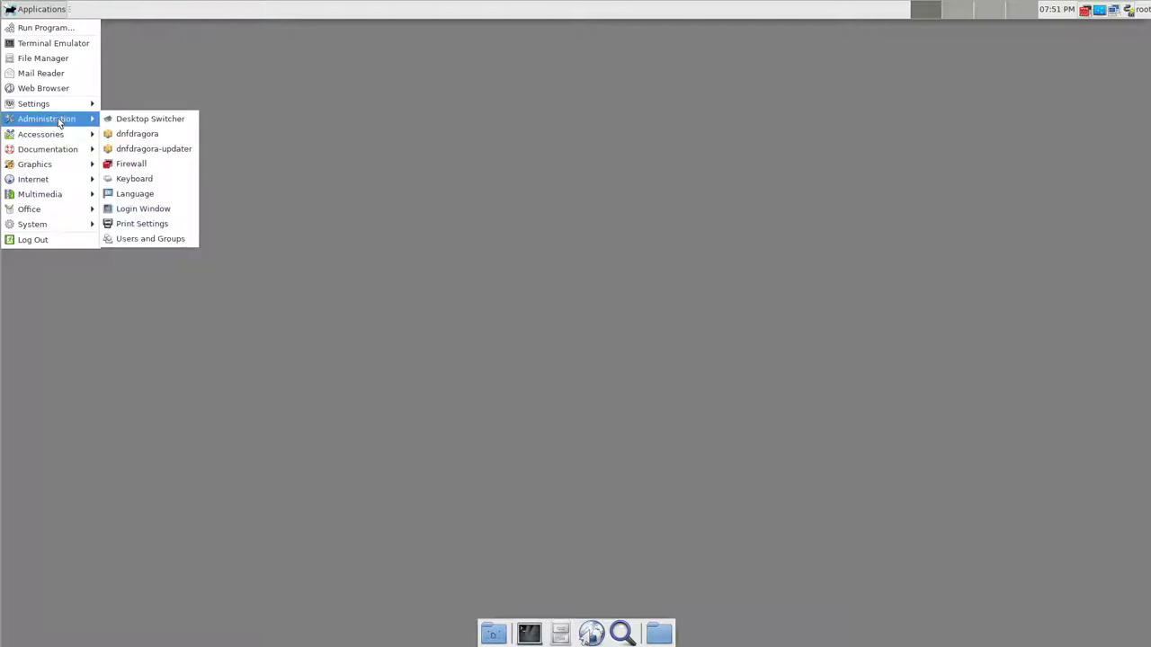
click(608, 234)
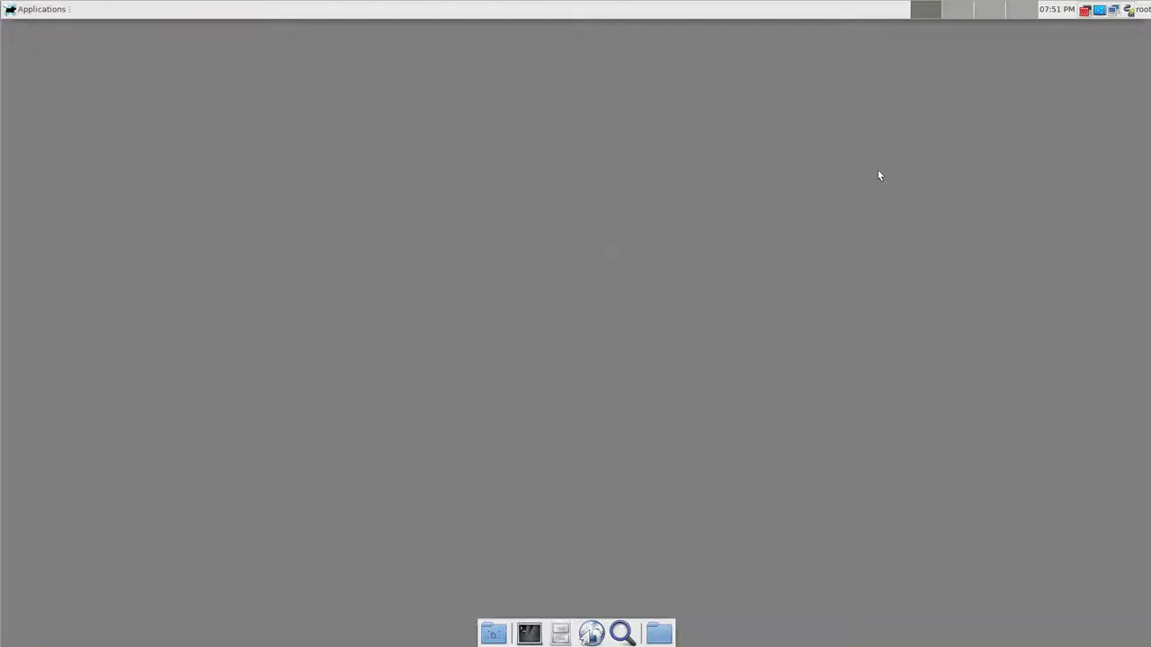
- Leave full screen, disconnect from the remote desktop and close Remote Desktop Viewer
key(F11)
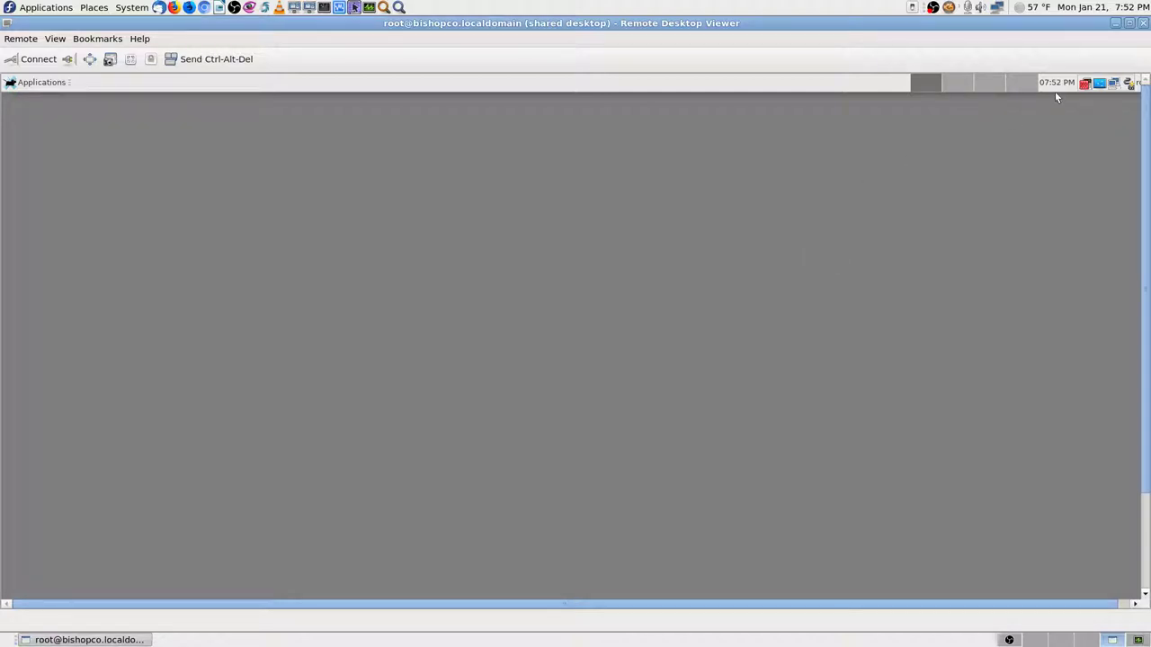
click(67, 59)
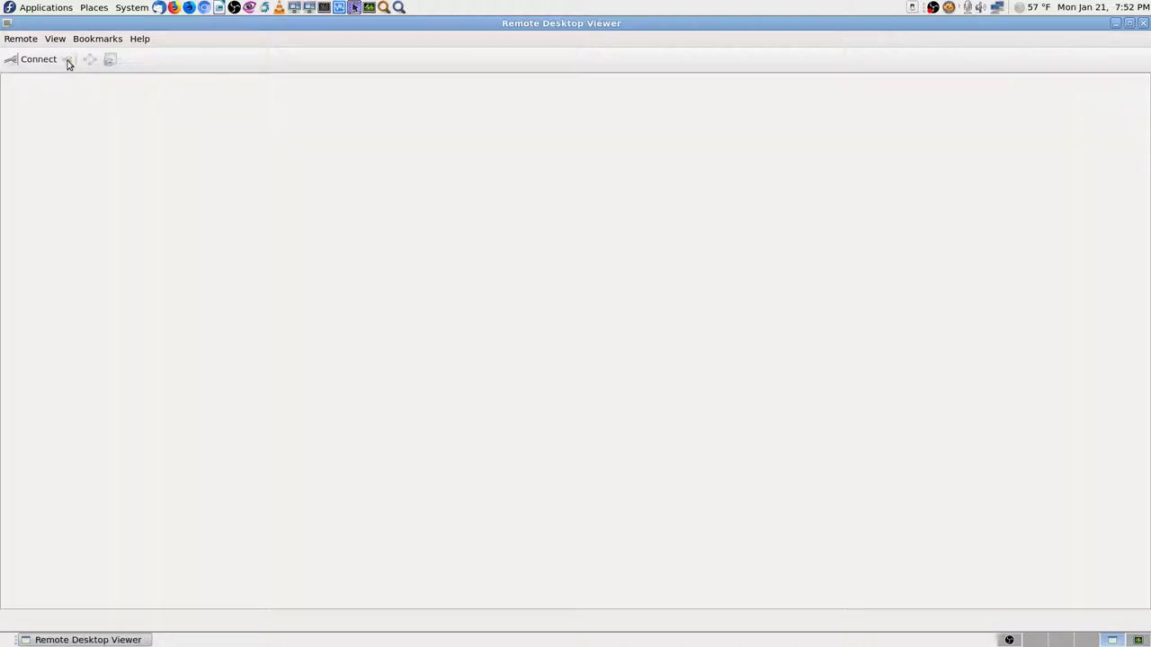
click(1143, 23)
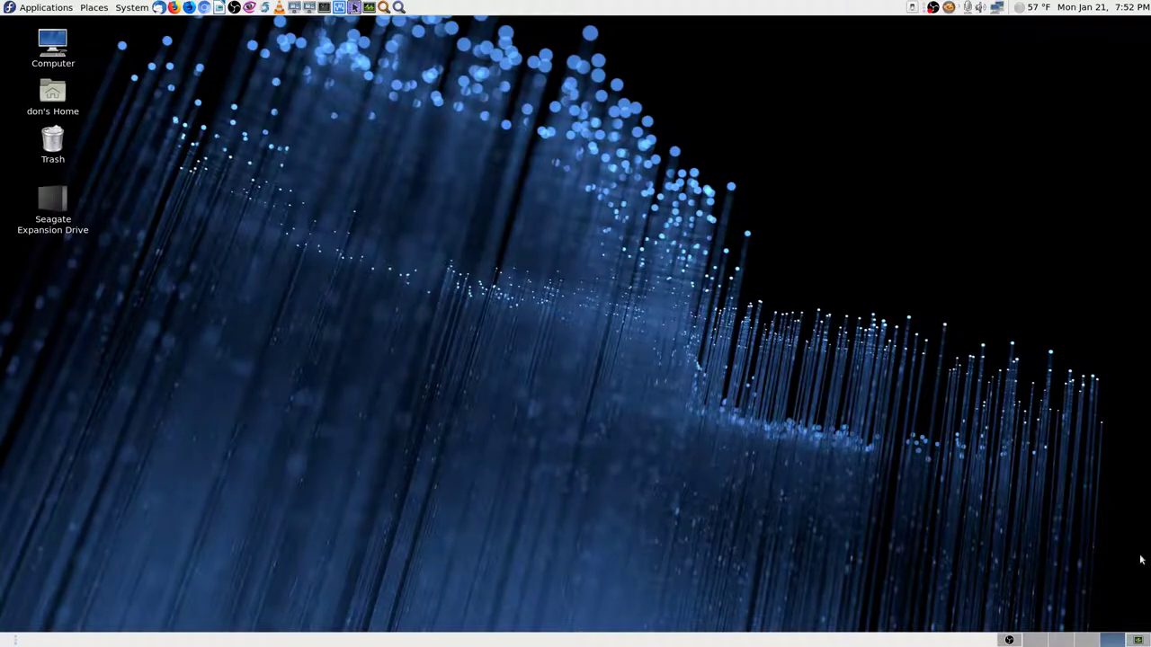
- Open Firefox on an empty workspace and go to the login page of uptimerobot.com
click(1043, 640)
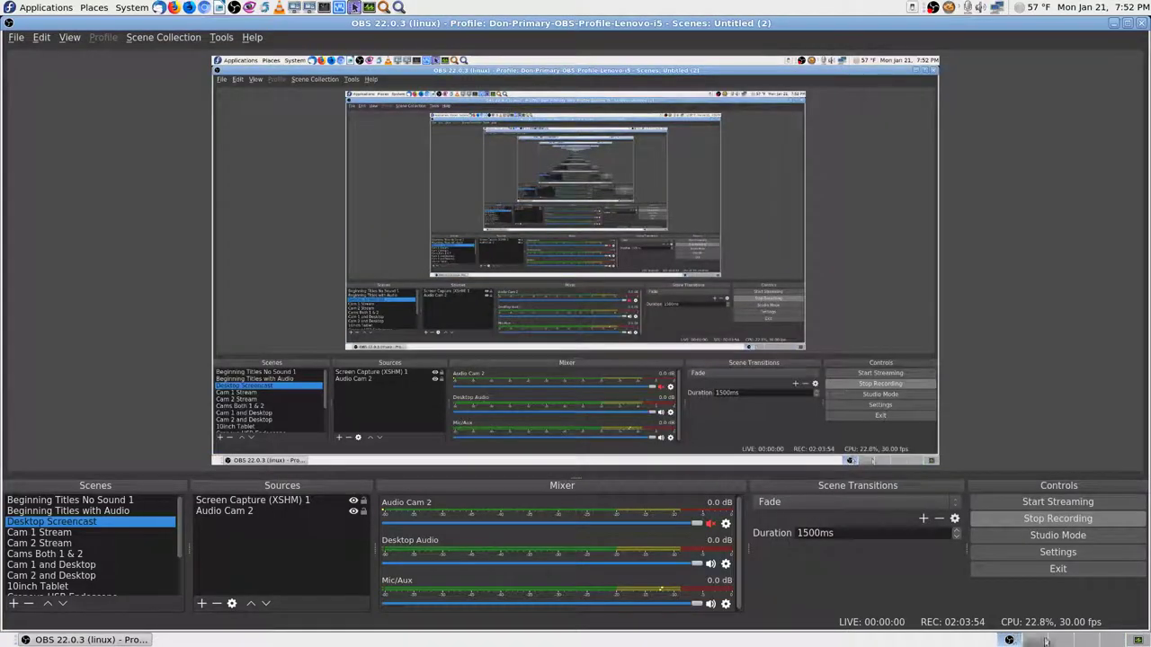
click(1034, 640)
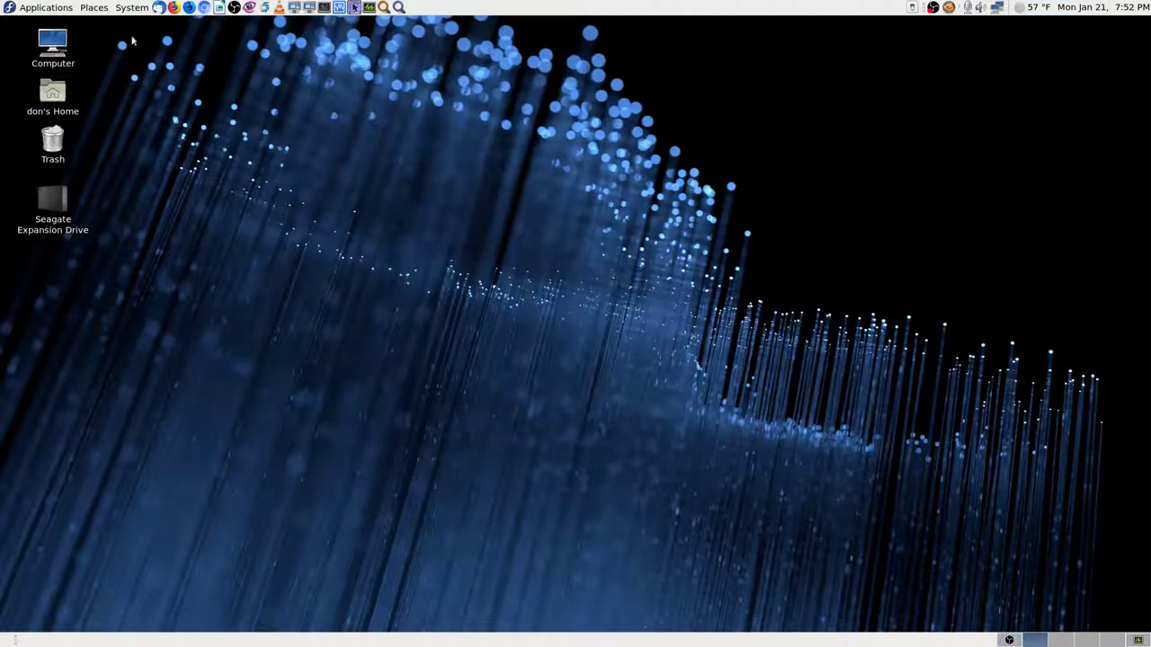
click(174, 8)
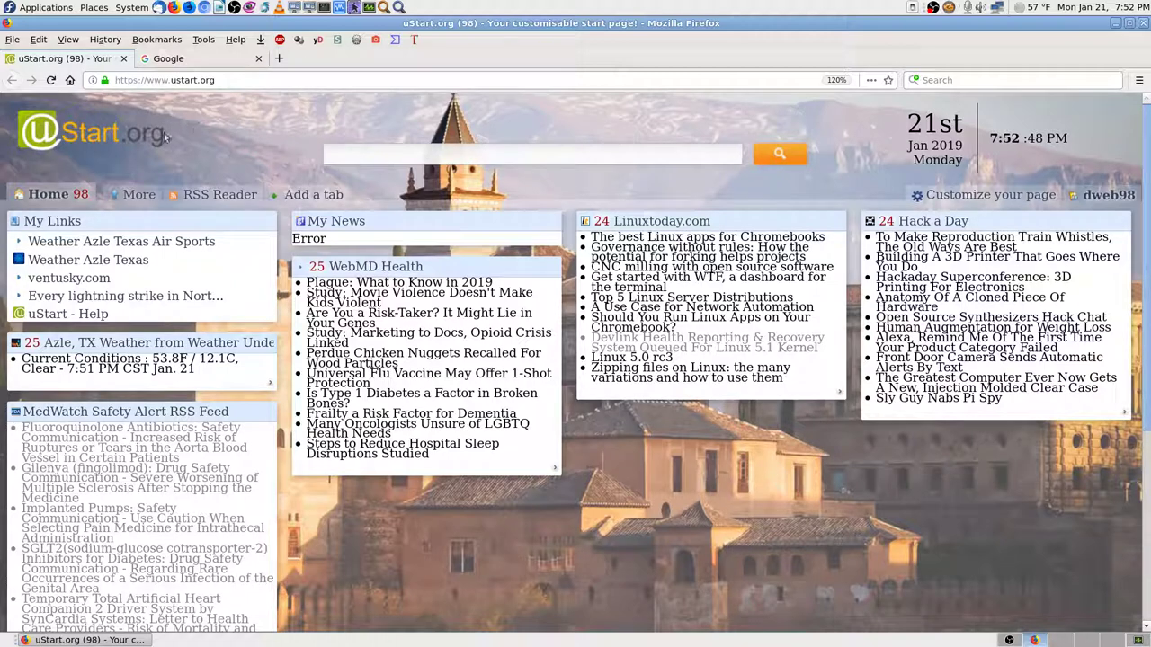
click(194, 80)
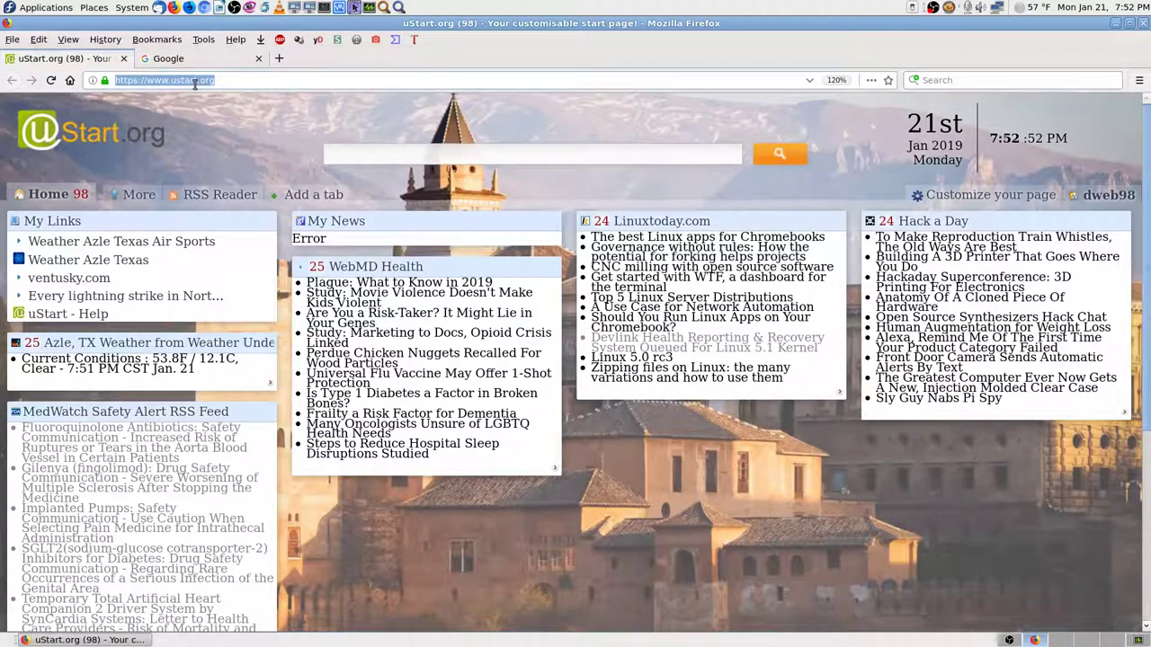
text(upti)
key(Return)
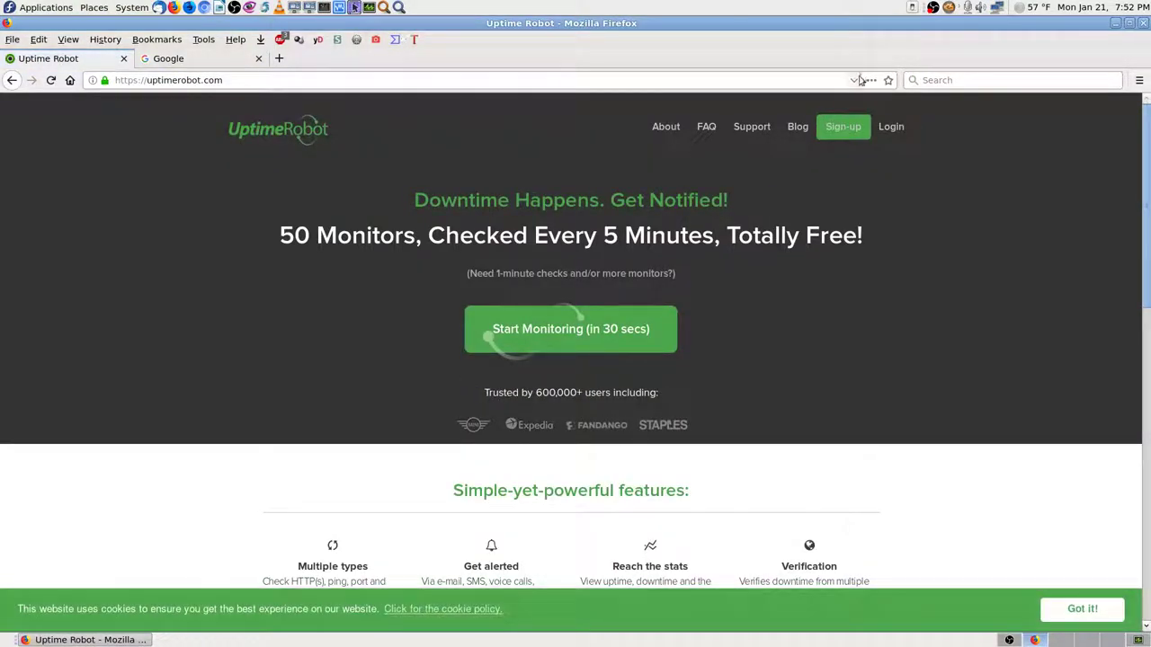
click(890, 127)
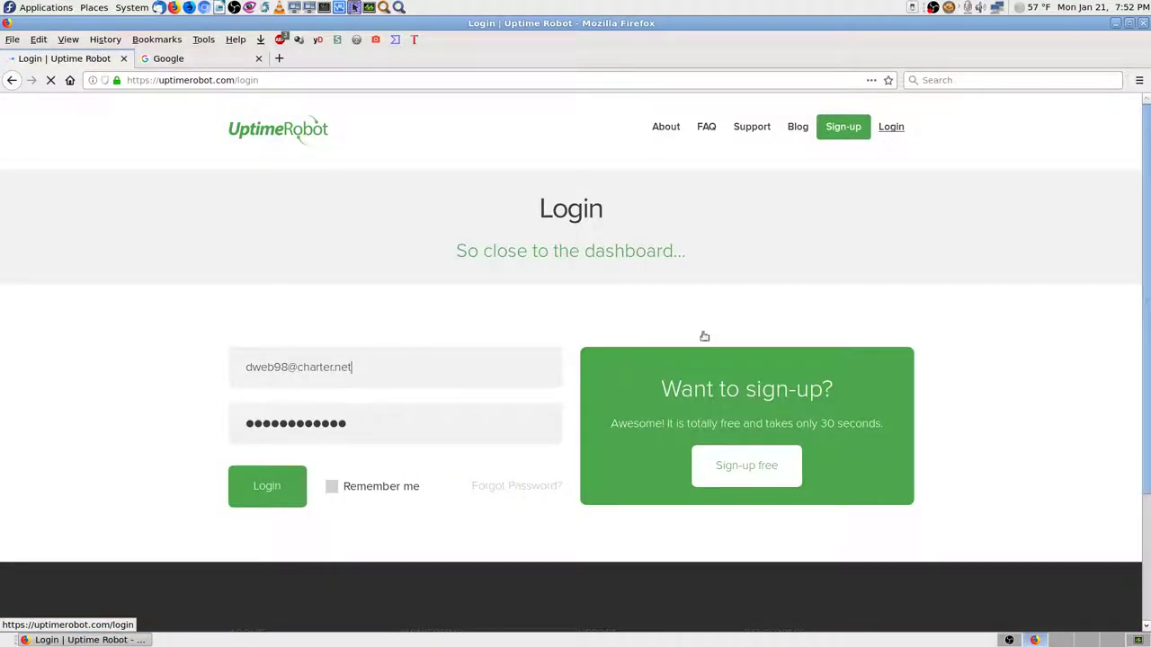
- Log in to Uptime Robot with the prefilled credentials and review the account dashboard's quick stats and latest monitor events
click(285, 485)
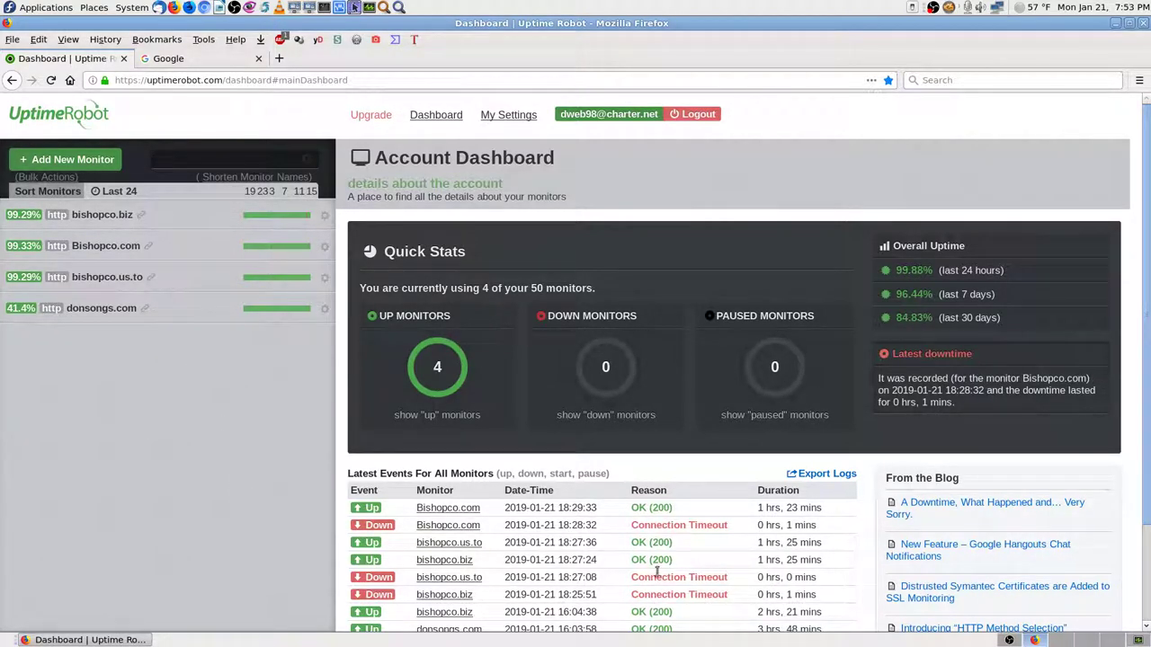
scroll(751, 596, down, 1)
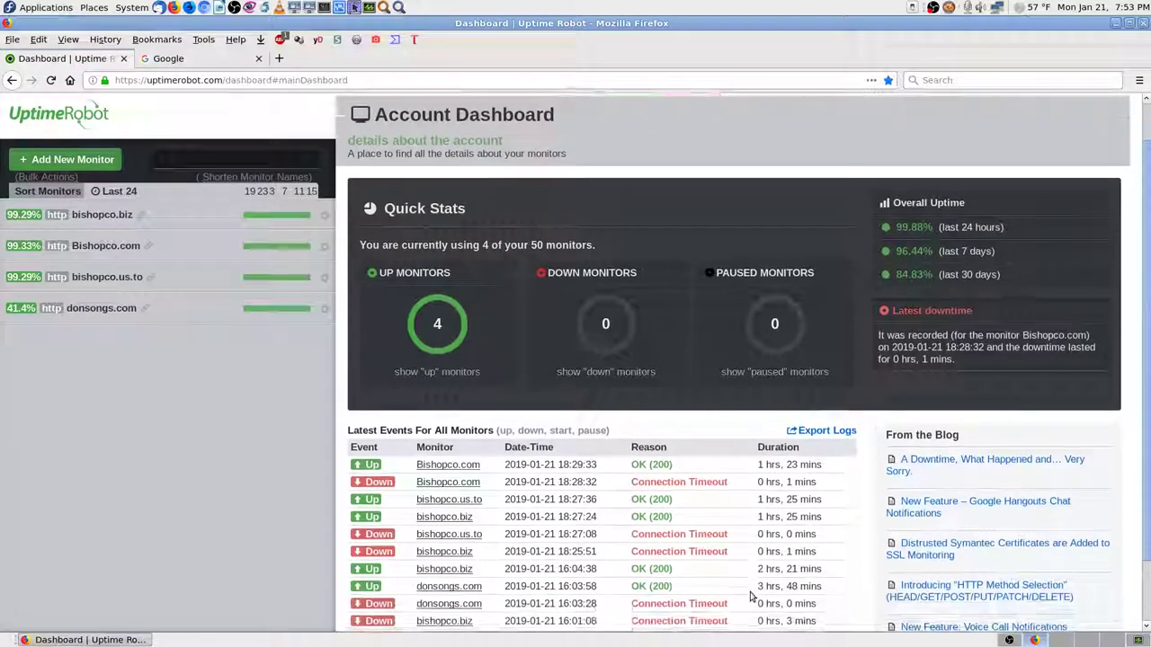
scroll(751, 596, down, 1)
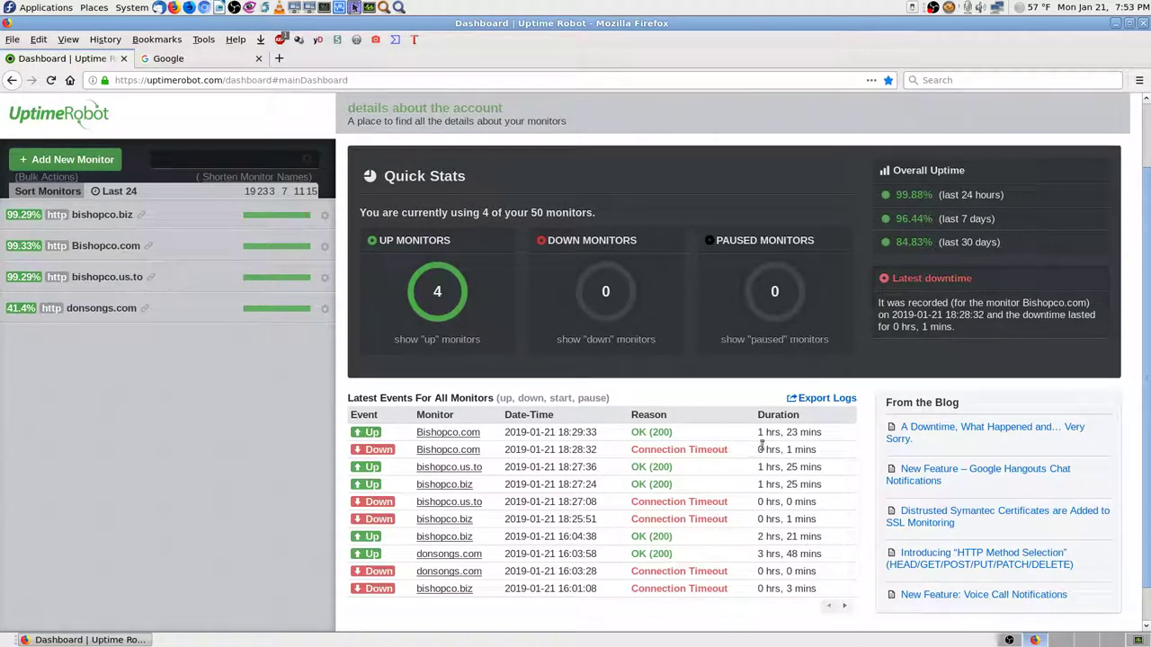
scroll(182, 475, up, 2)
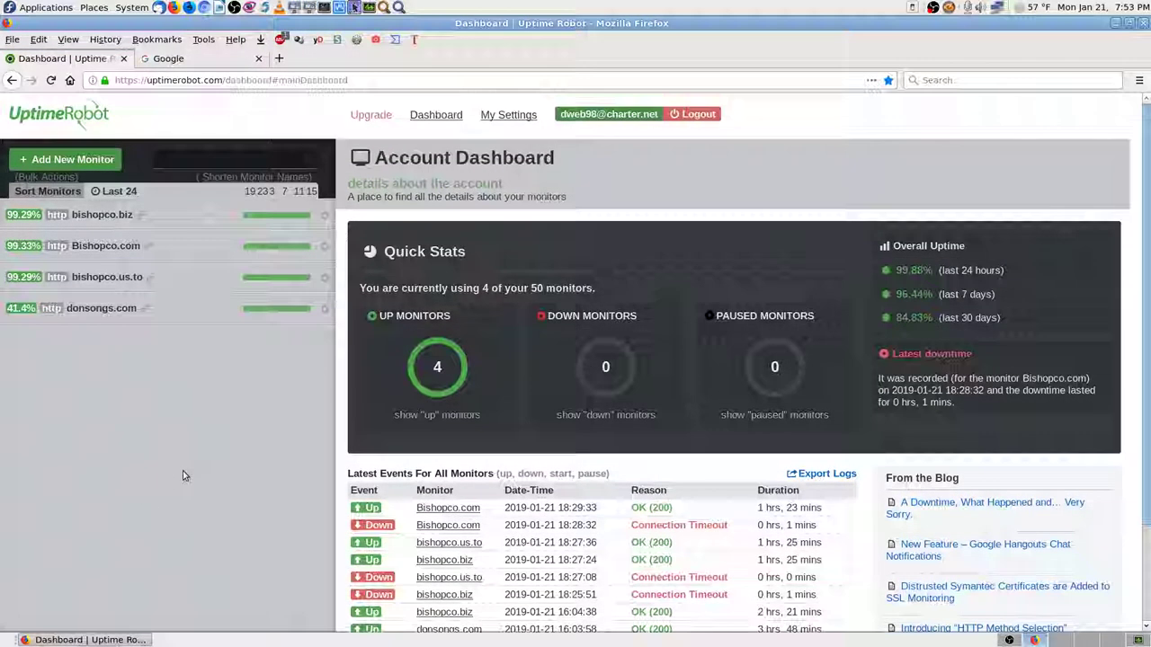
- Load montastic.com in the Google tab and log in to Montastic with the prefilled email credentials
click(200, 59)
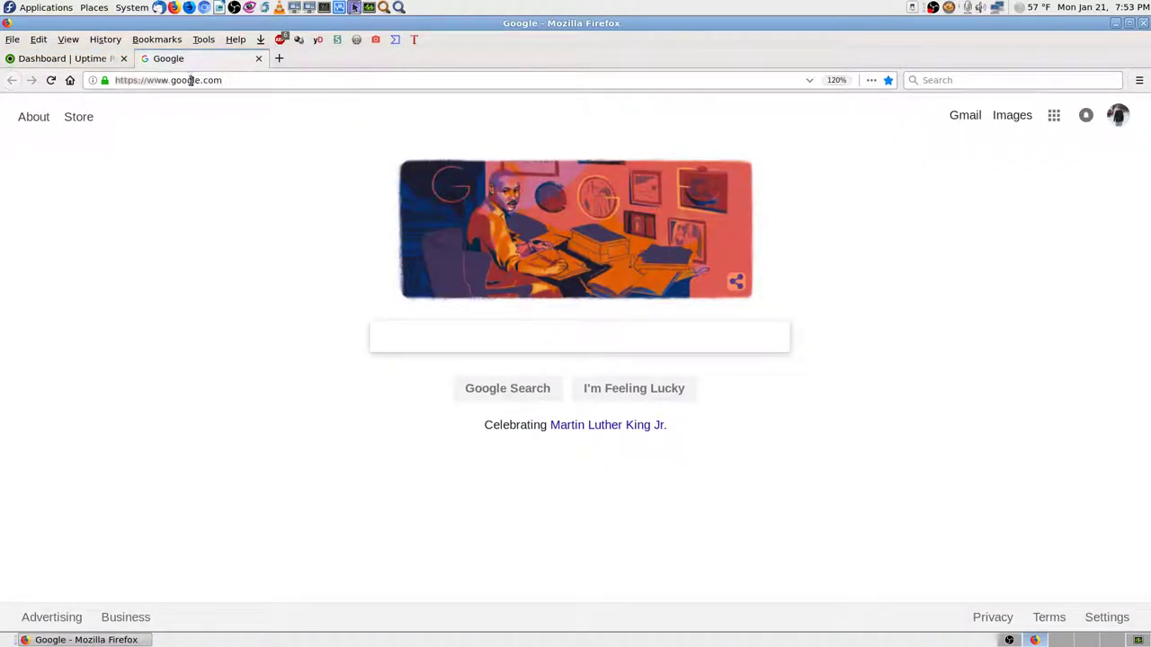
click(191, 80)
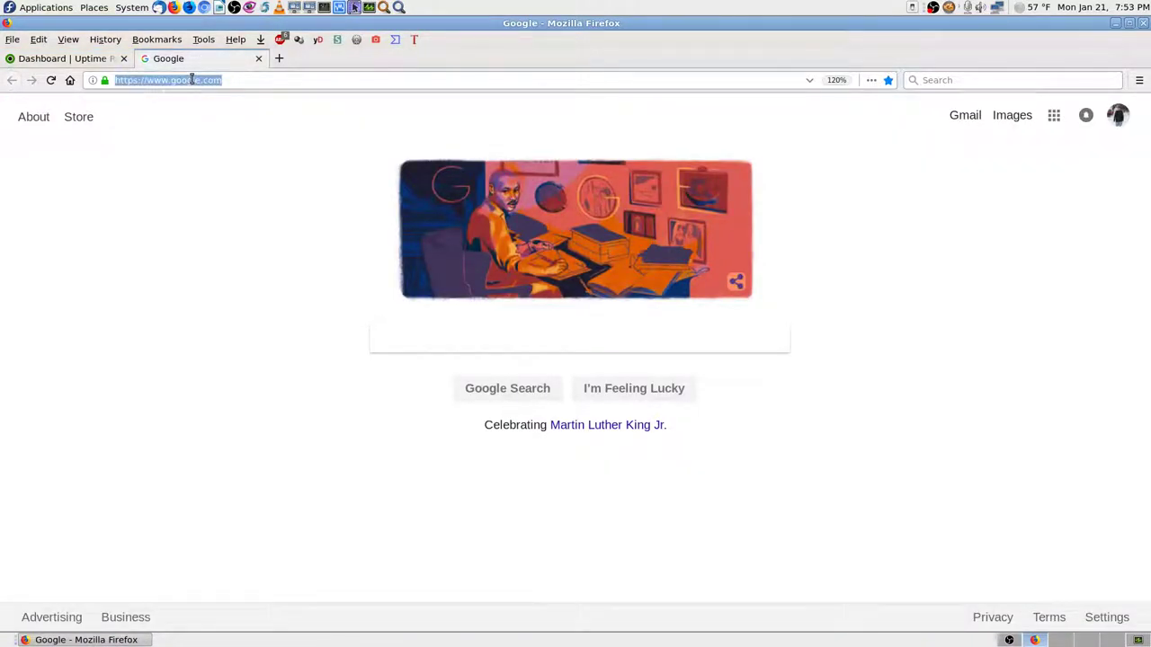
text(montastic)
key(Return)
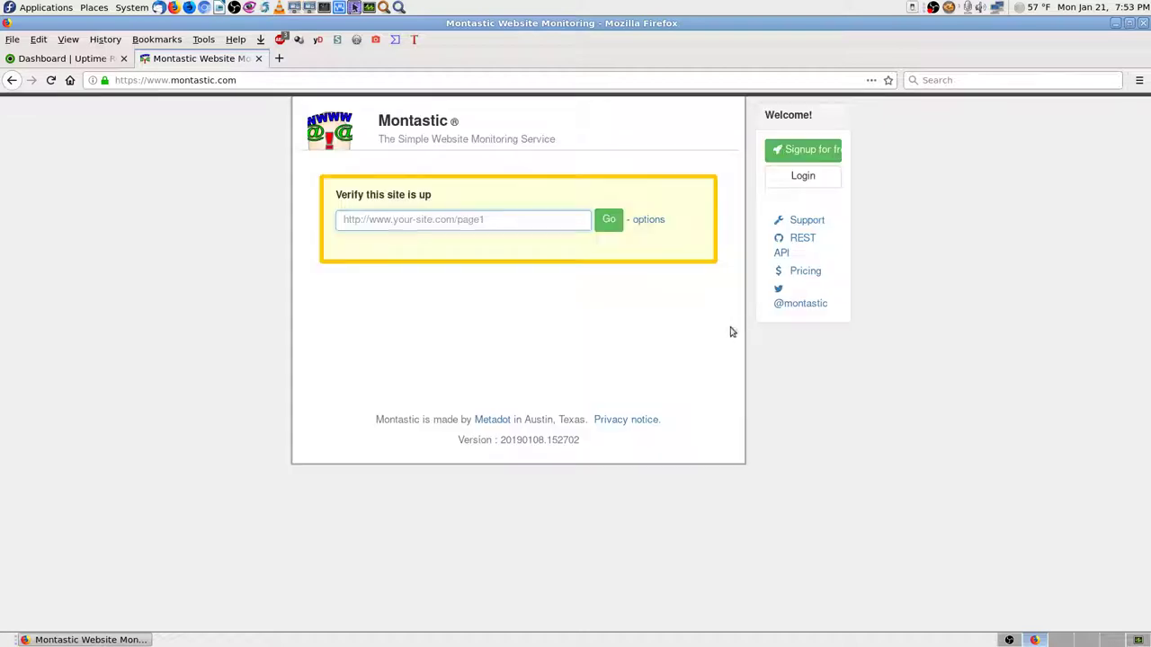
click(807, 183)
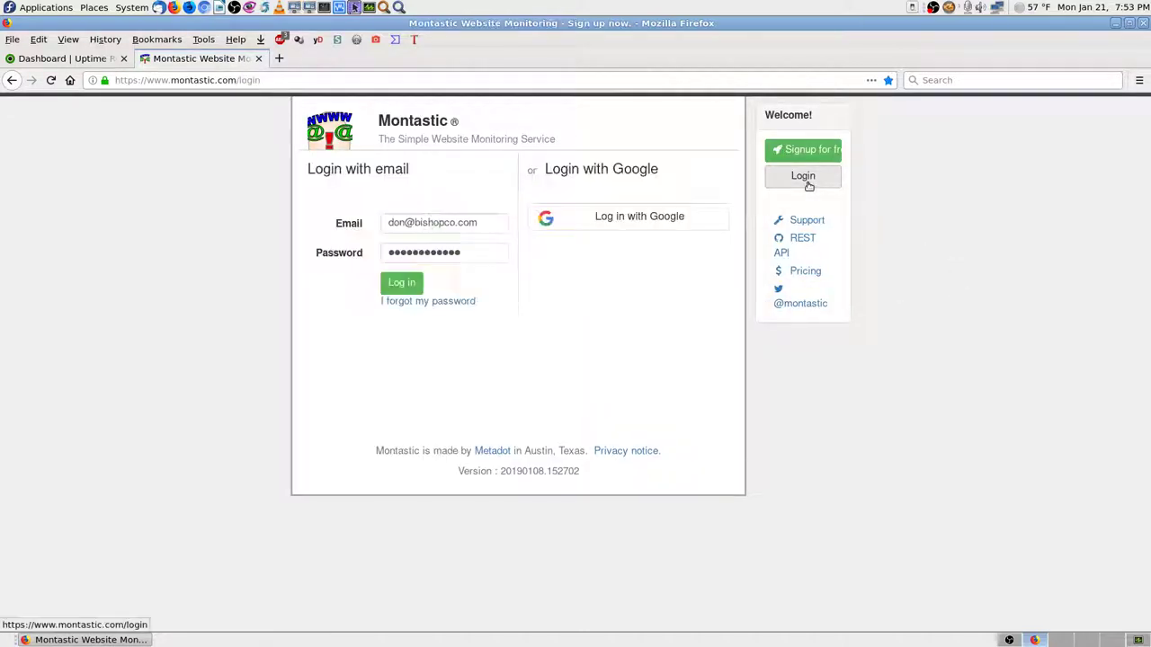
click(402, 282)
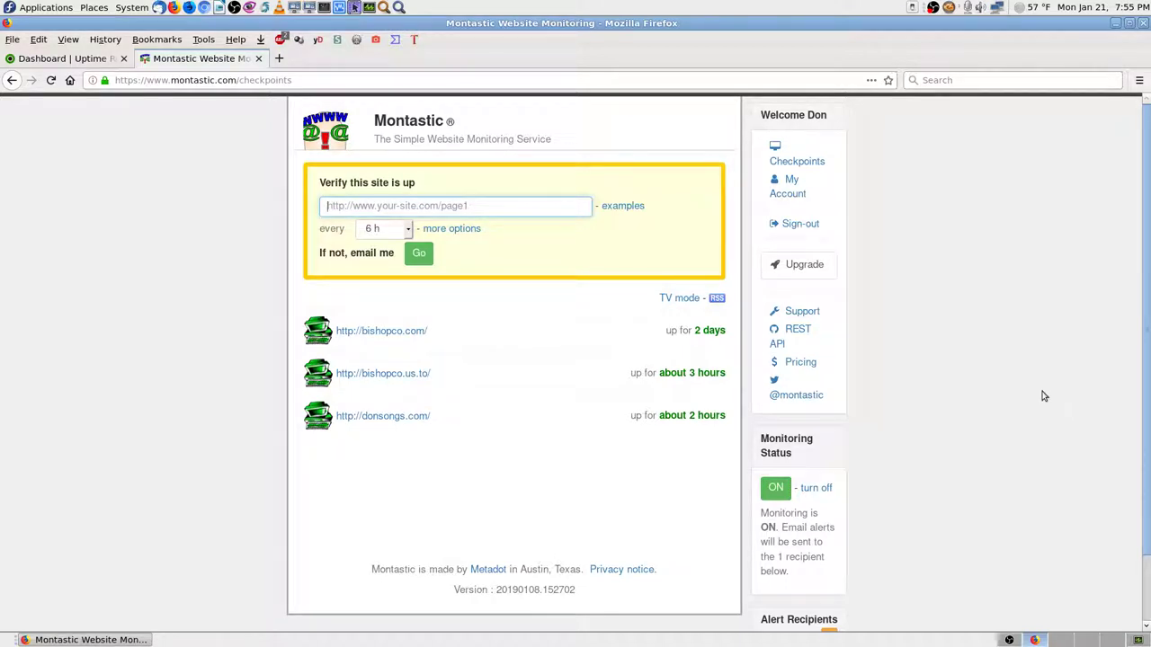
- Review the Montastic checkpoints, view the monitored donsongs.com site in a new tab, and close that tab
scroll(1042, 396, down, 1)
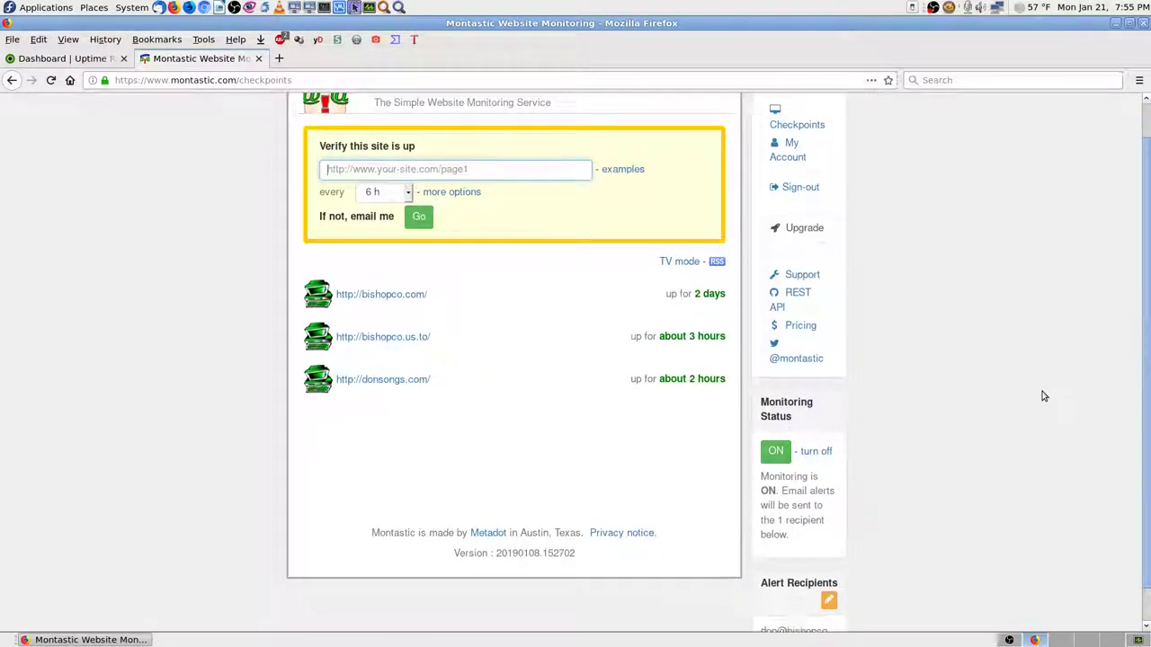
scroll(1042, 395, up, 1)
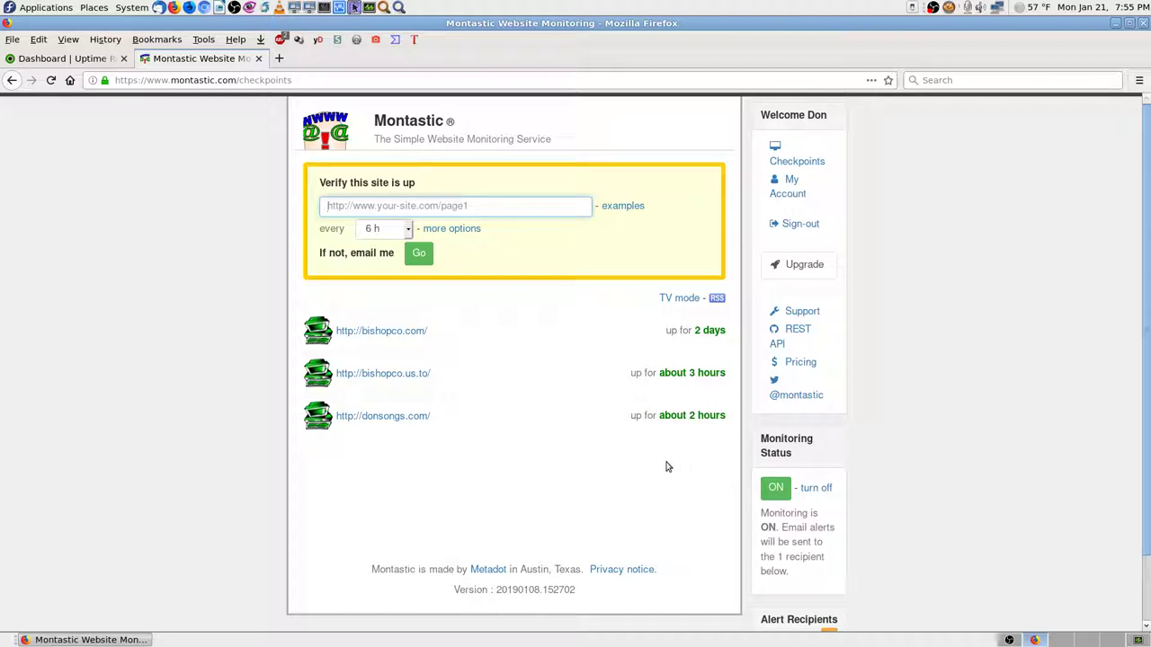
middle_click(386, 419)
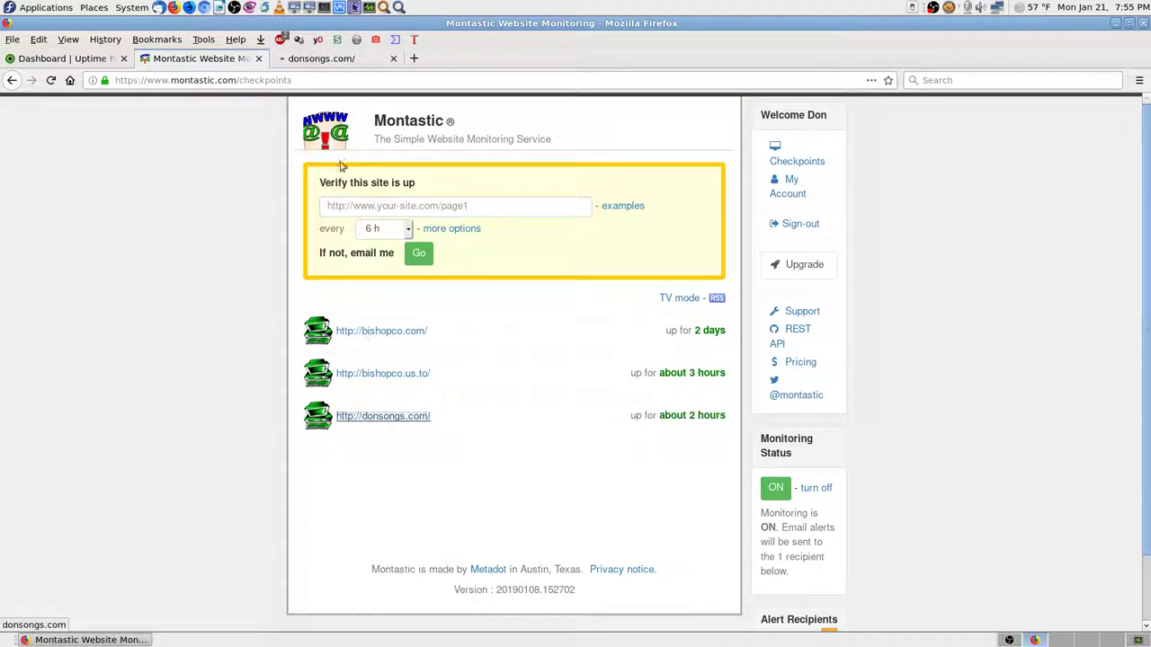
click(349, 62)
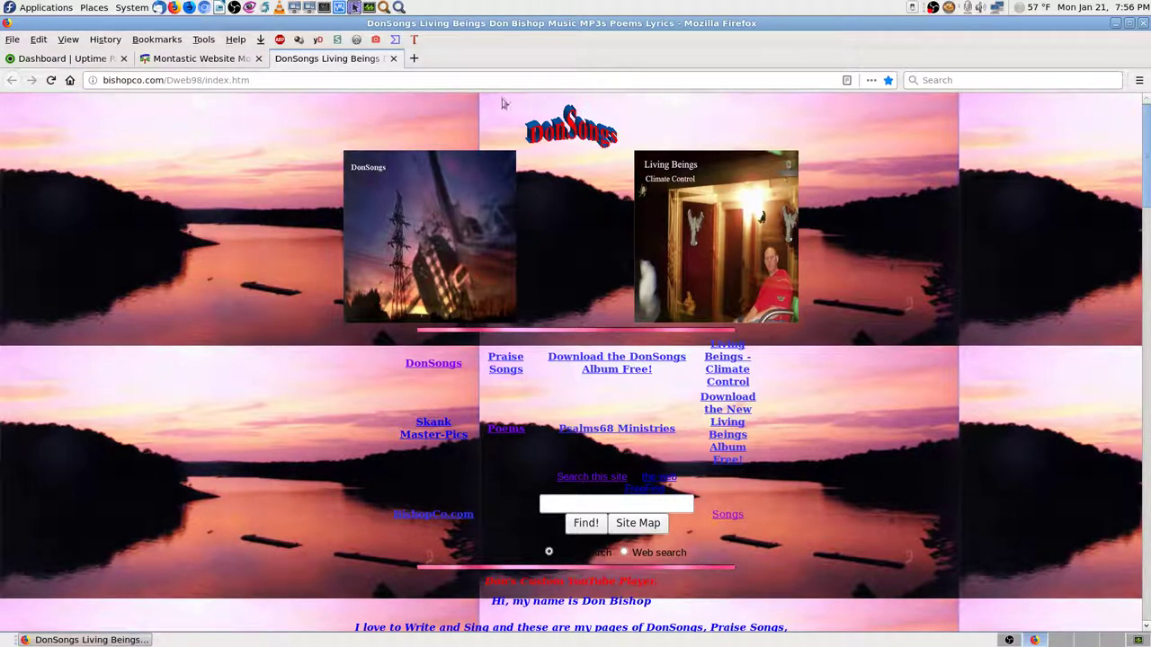
click(393, 58)
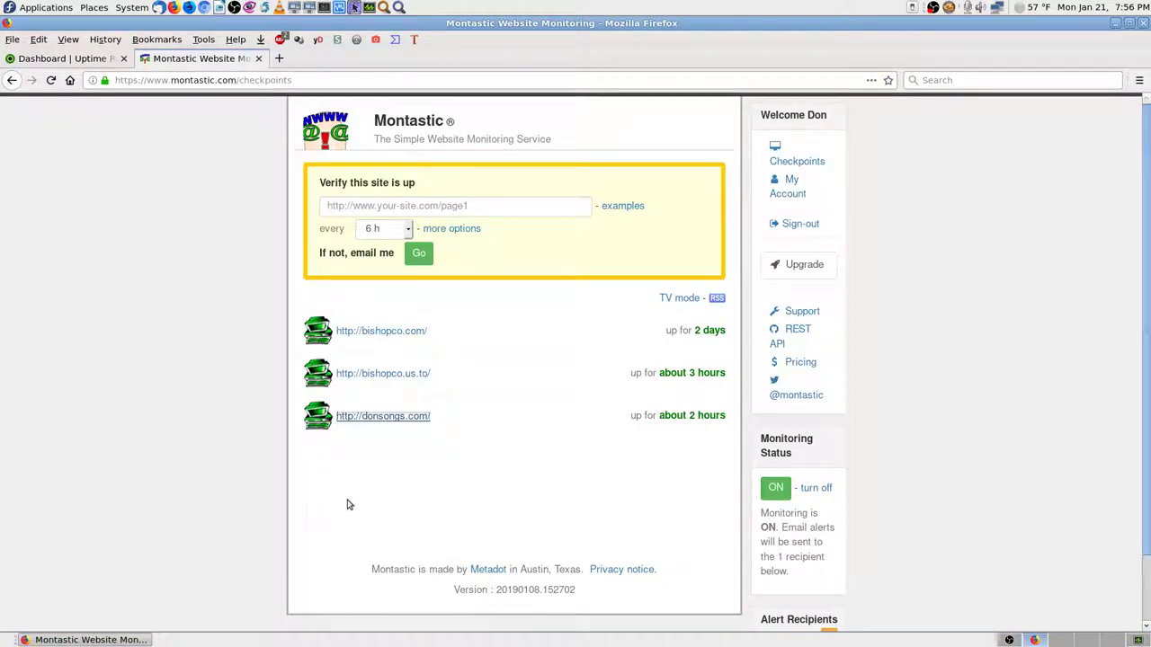